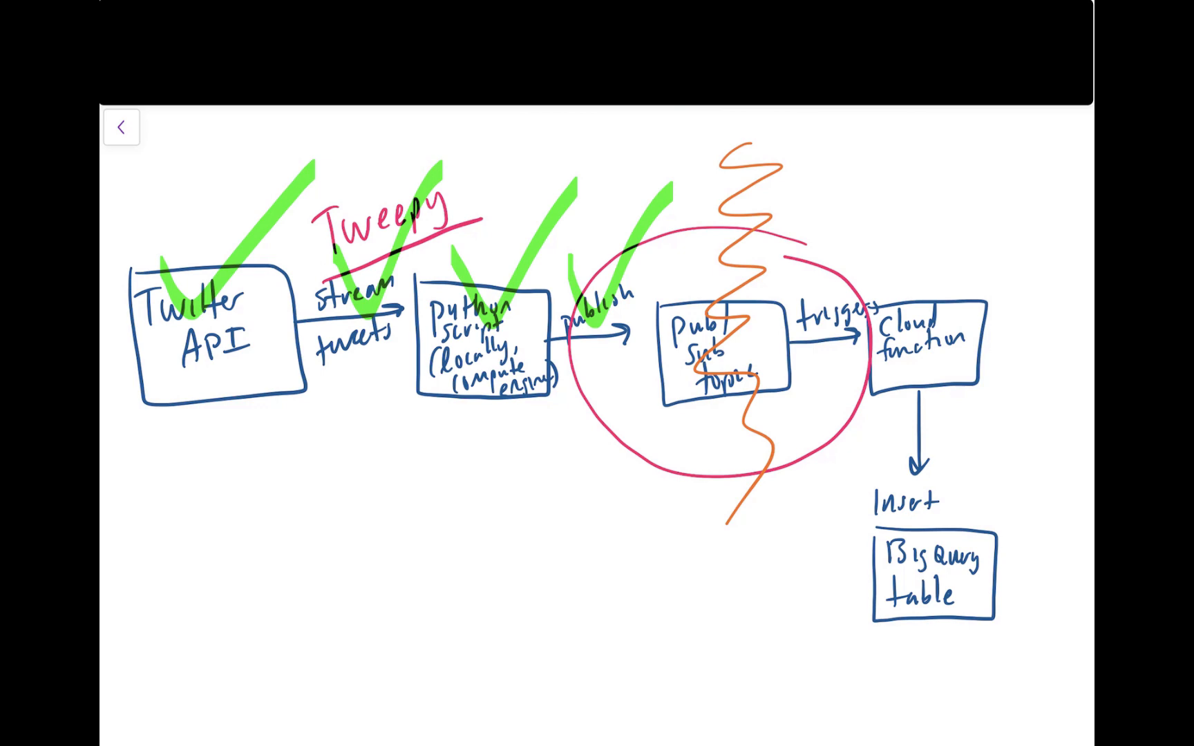
# Circle the trigger arrow and Cloud function box in yellow on the pipeline diagram
pyautogui.moveTo(934, 262)
pyautogui.mouseDown()
pyautogui.moveTo(923, 262)
pyautogui.moveTo(1032, 342)
pyautogui.moveTo(905, 257)
pyautogui.mouseUp()
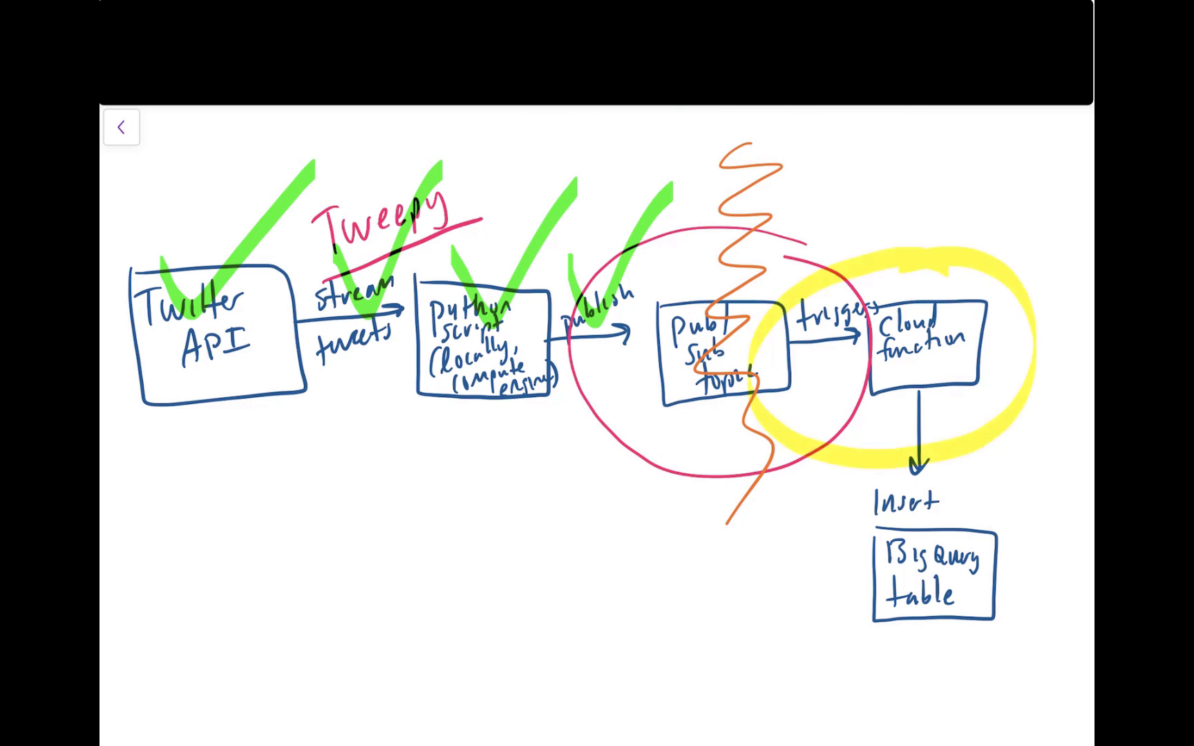
pyautogui.moveTo(863, 442)
pyautogui.mouseDown()
pyautogui.moveTo(981, 421)
pyautogui.moveTo(926, 414)
pyautogui.mouseUp()
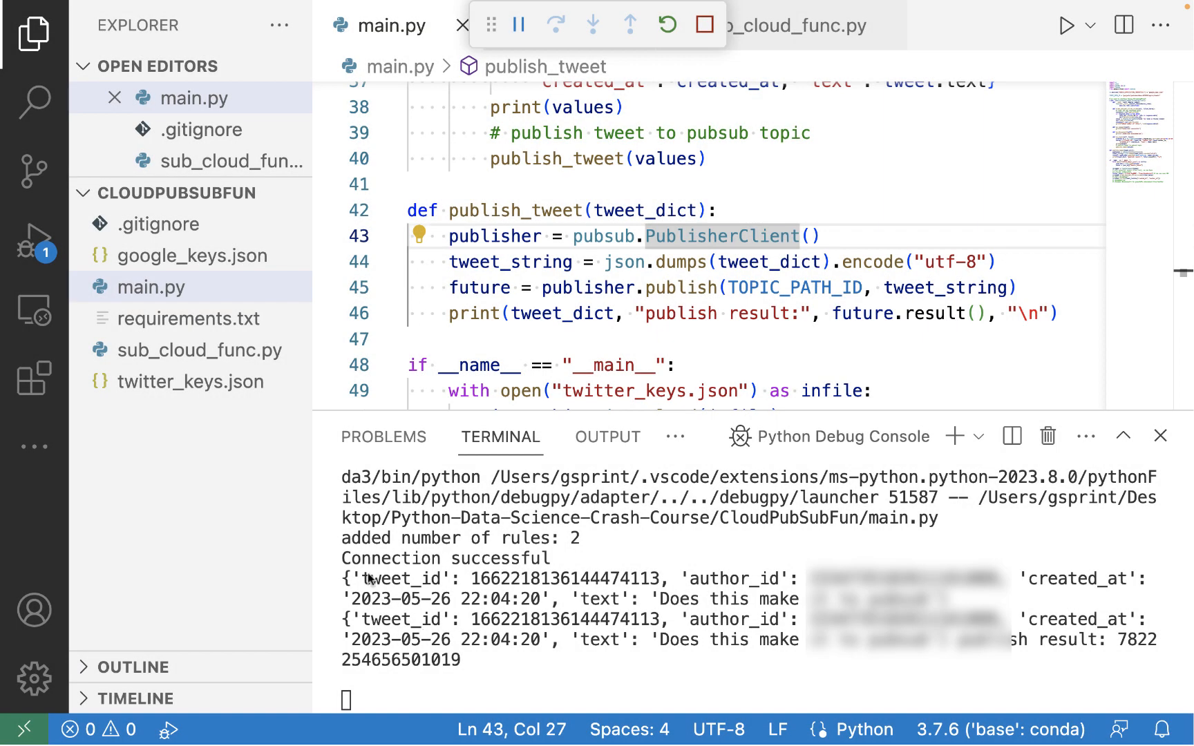
# Review the tweet dictionaries and publish result printed in the terminal output
pyautogui.moveTo(343, 579); pyautogui.dragTo(676, 584)
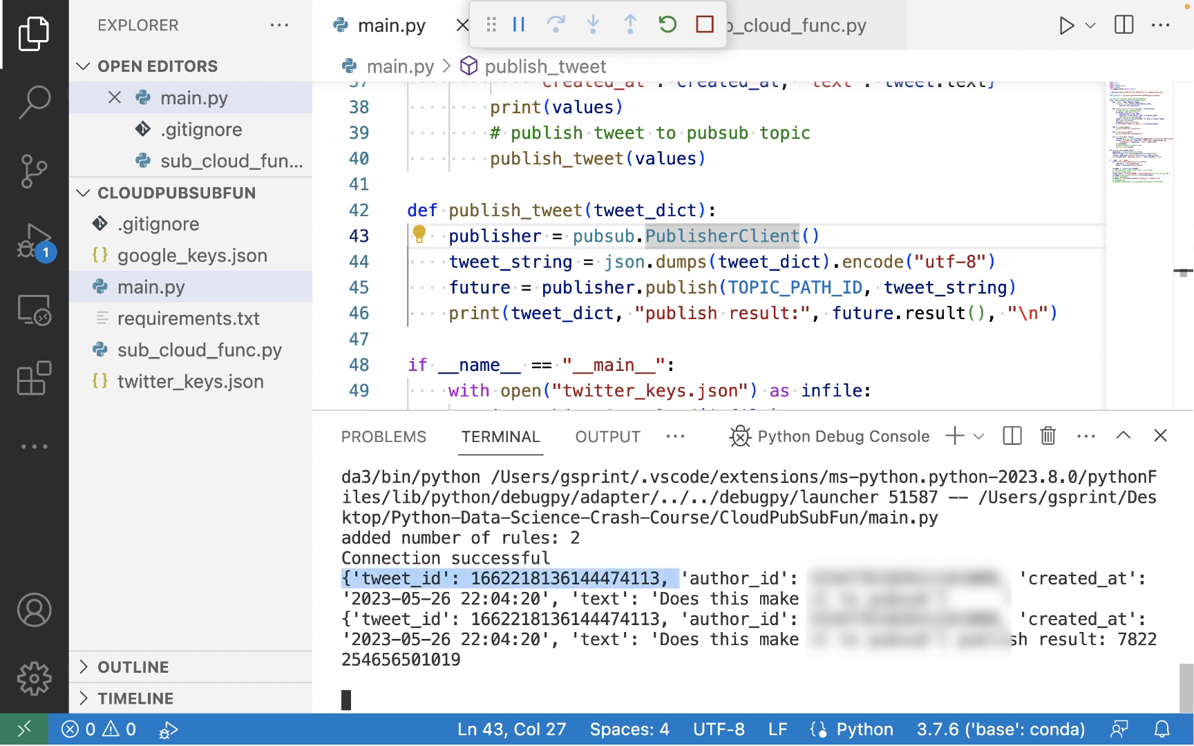
pyautogui.moveTo(1009, 598); pyautogui.dragTo(434, 619)
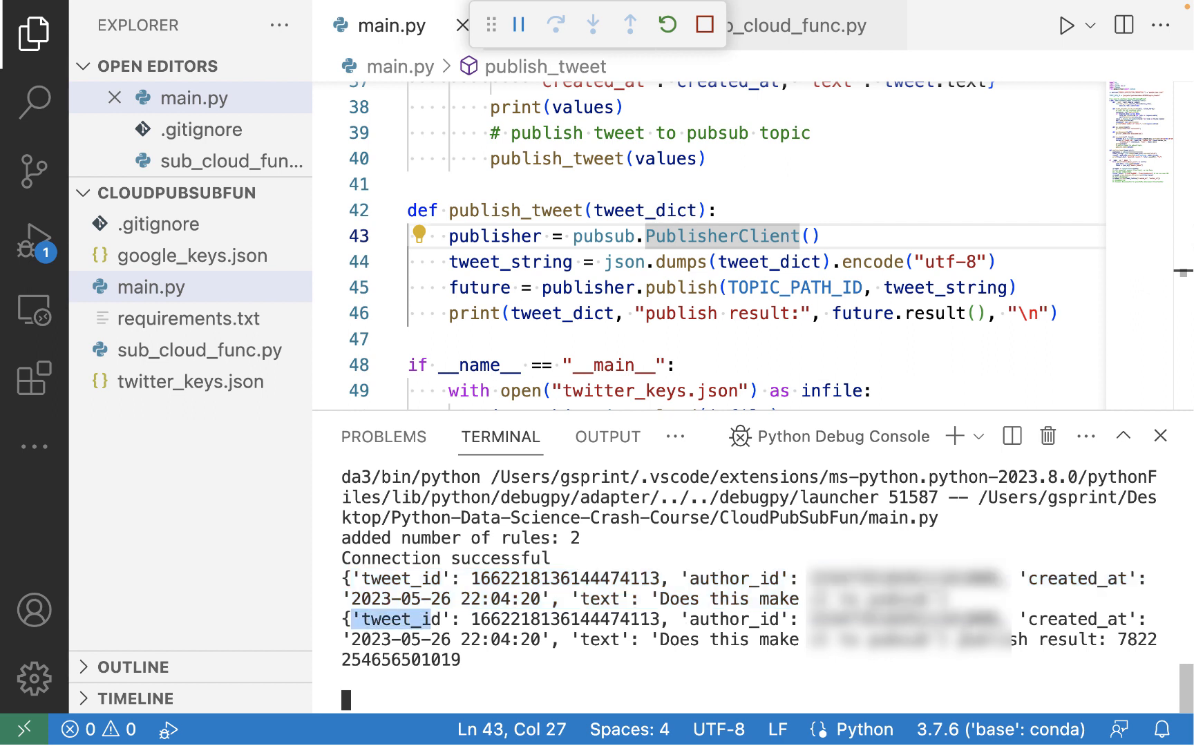
pyautogui.moveTo(1116, 639); pyautogui.dragTo(459, 659)
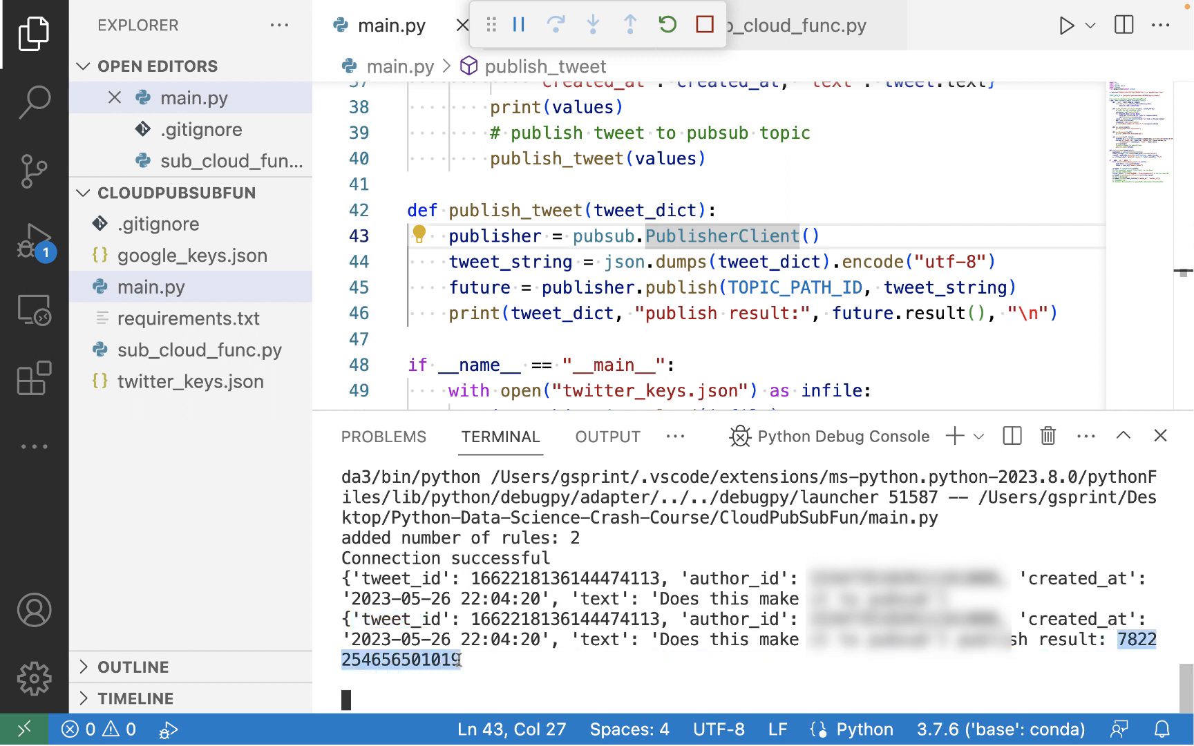
pyautogui.moveTo(460, 660); pyautogui.dragTo(1119, 632)
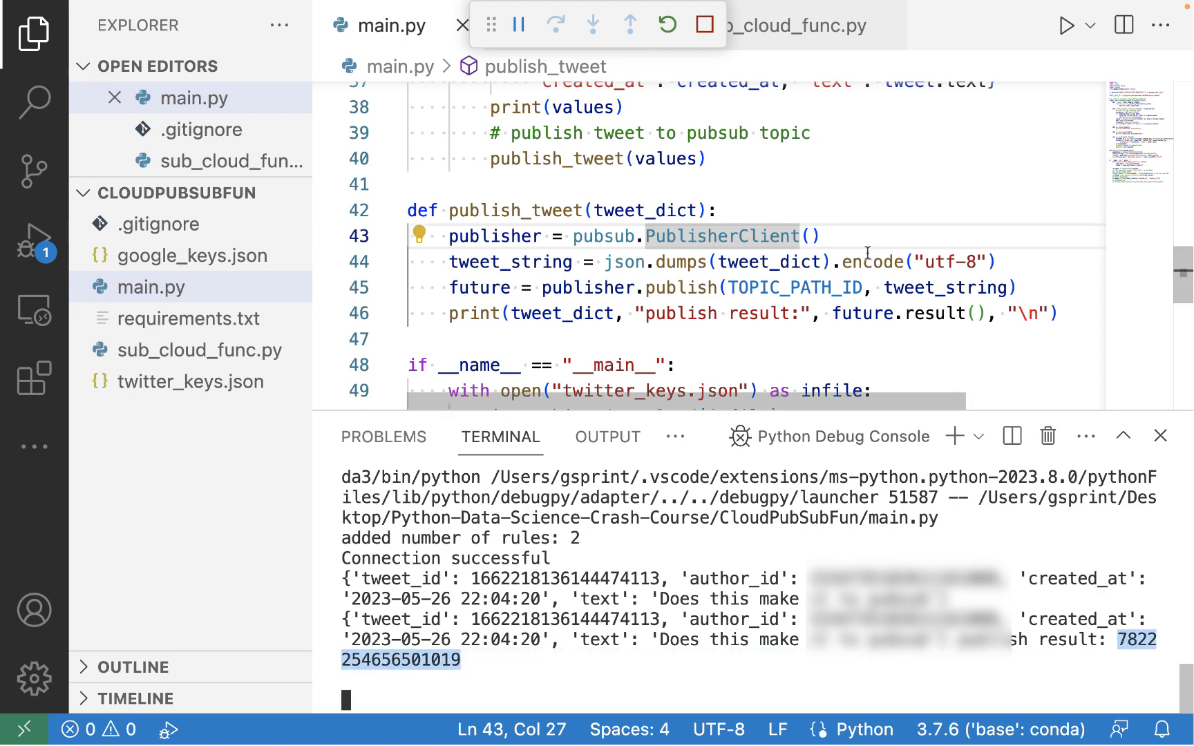
pyautogui.moveTo(867, 256)
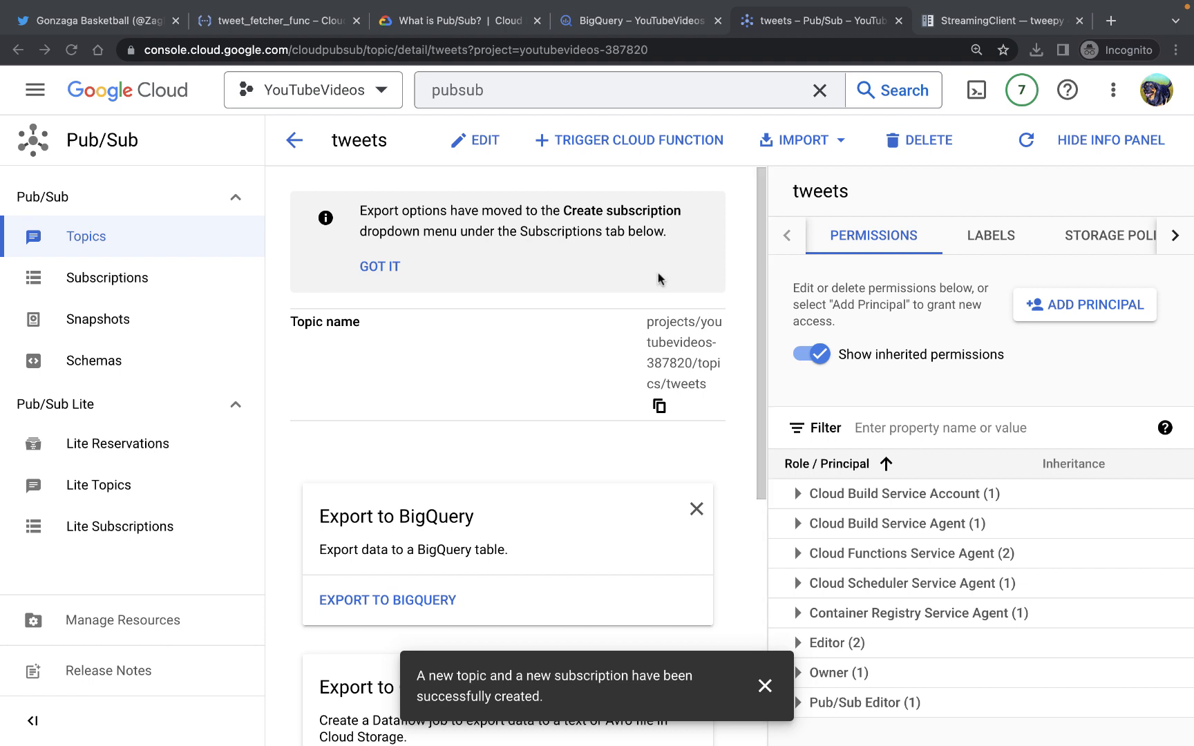
# Open the tweets-sub subscription's messages and pull the waiting messages
pyautogui.click(116, 284)
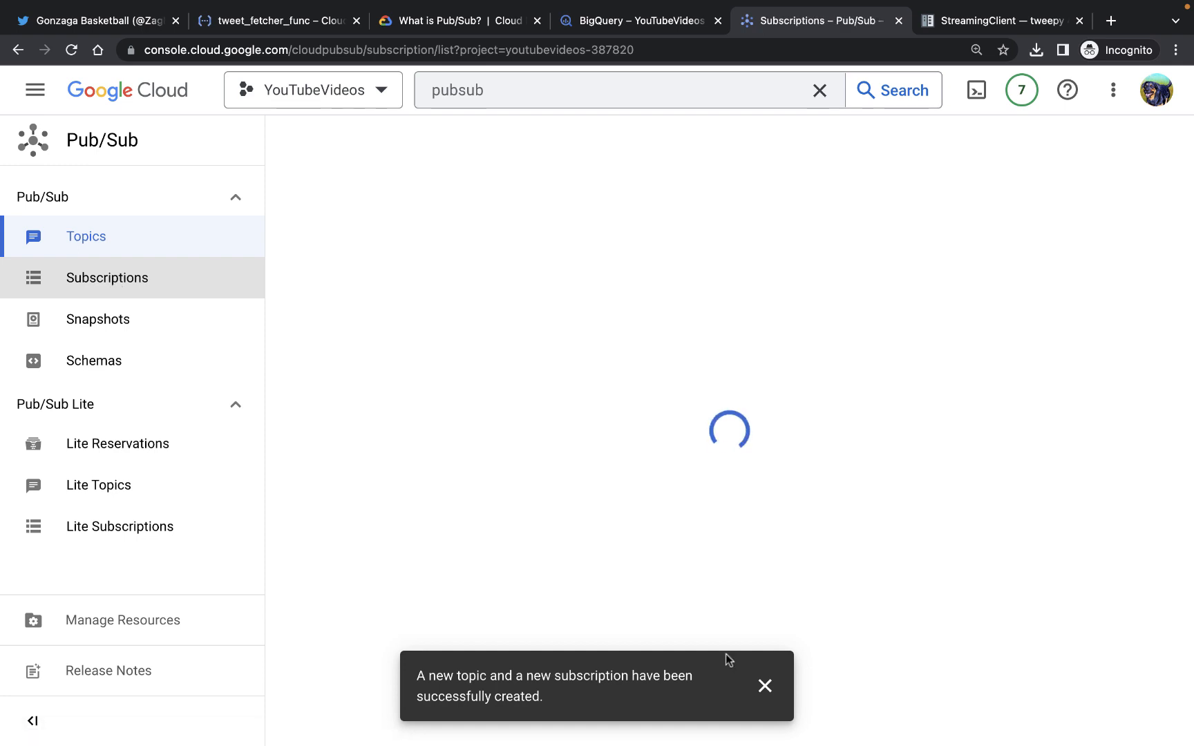
pyautogui.click(765, 685)
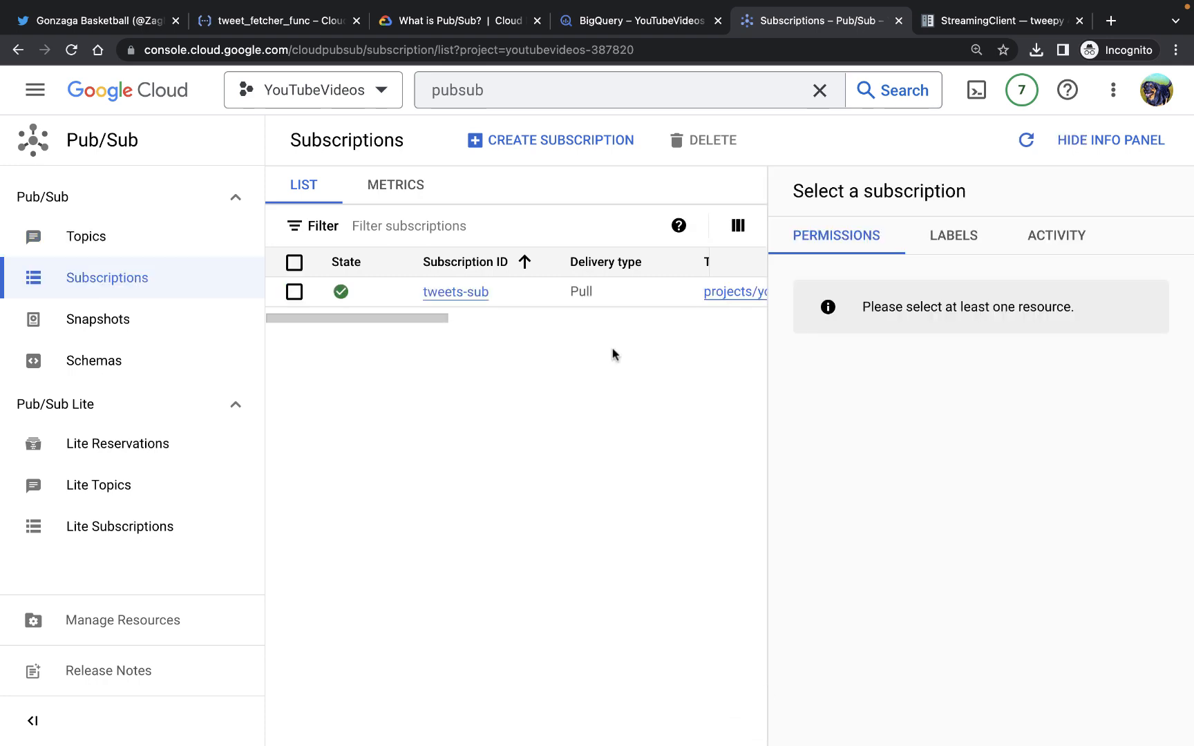
pyautogui.click(469, 297)
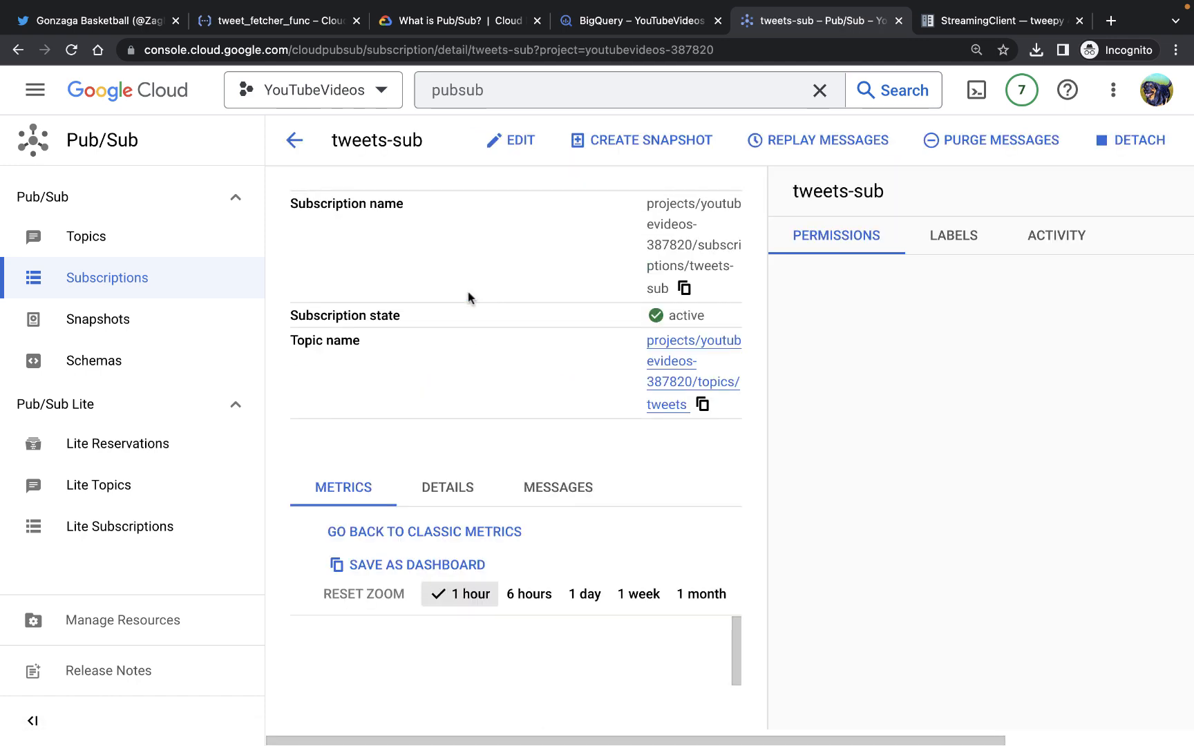
pyautogui.click(569, 490)
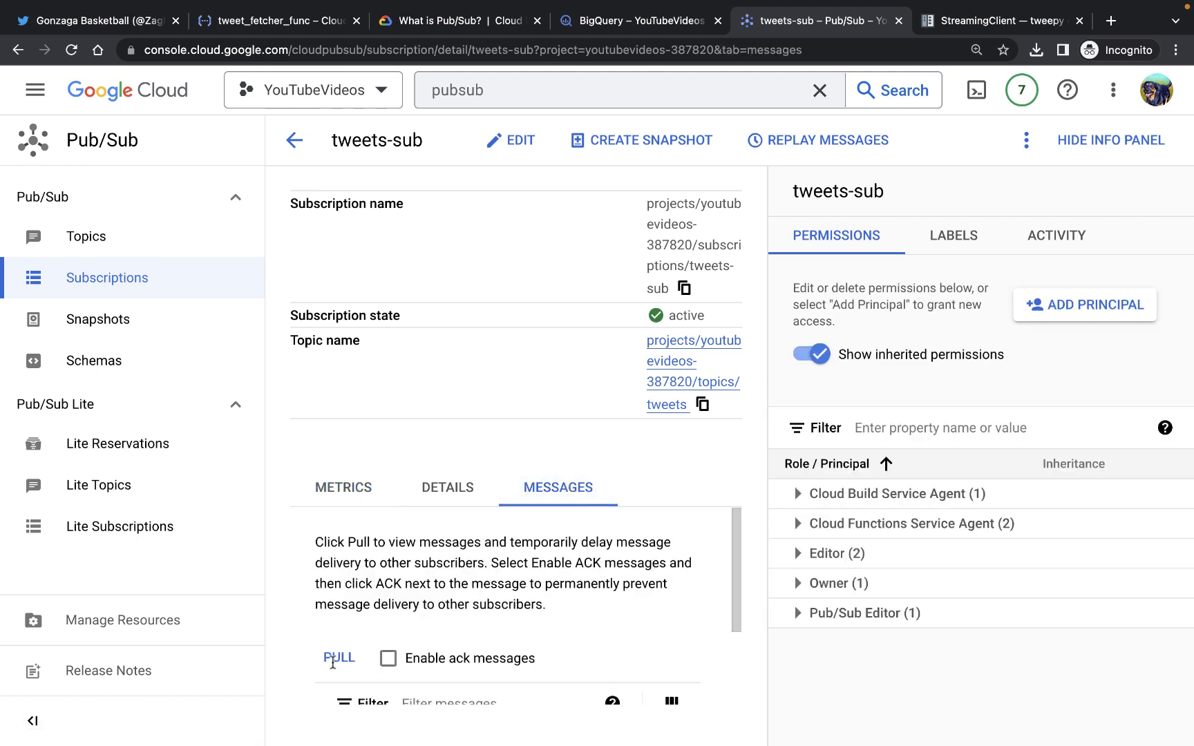
pyautogui.scroll(-1, 331, 663)
pyautogui.scroll(1, 333, 664)
pyautogui.scroll(-3, 331, 587)
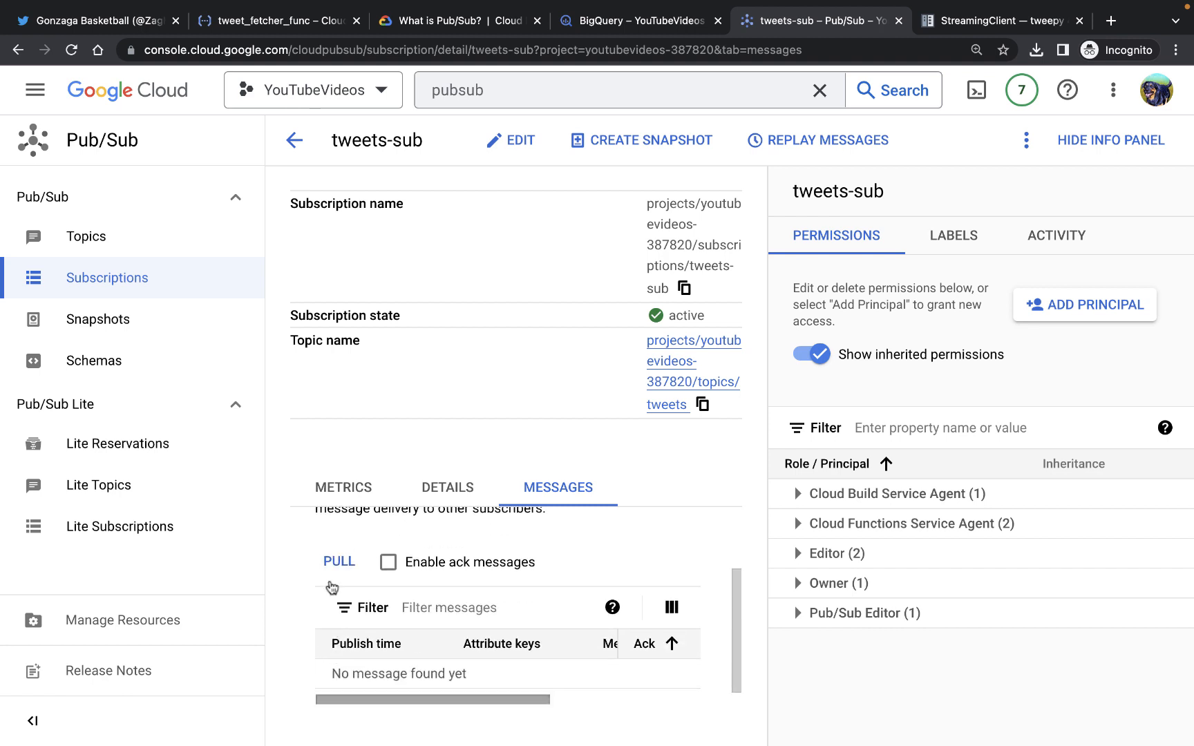
pyautogui.click(335, 562)
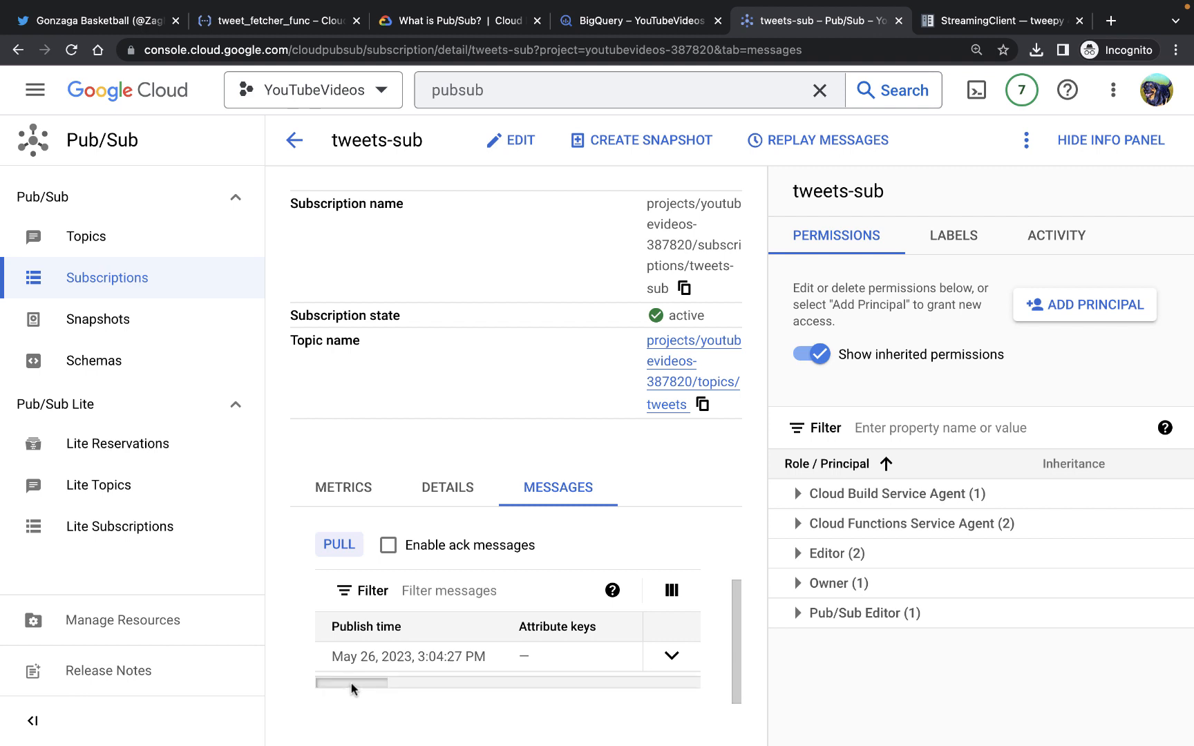
# Scroll across the pulled message to inspect its message body and JSON keys
pyautogui.moveTo(353, 688); pyautogui.dragTo(406, 687)
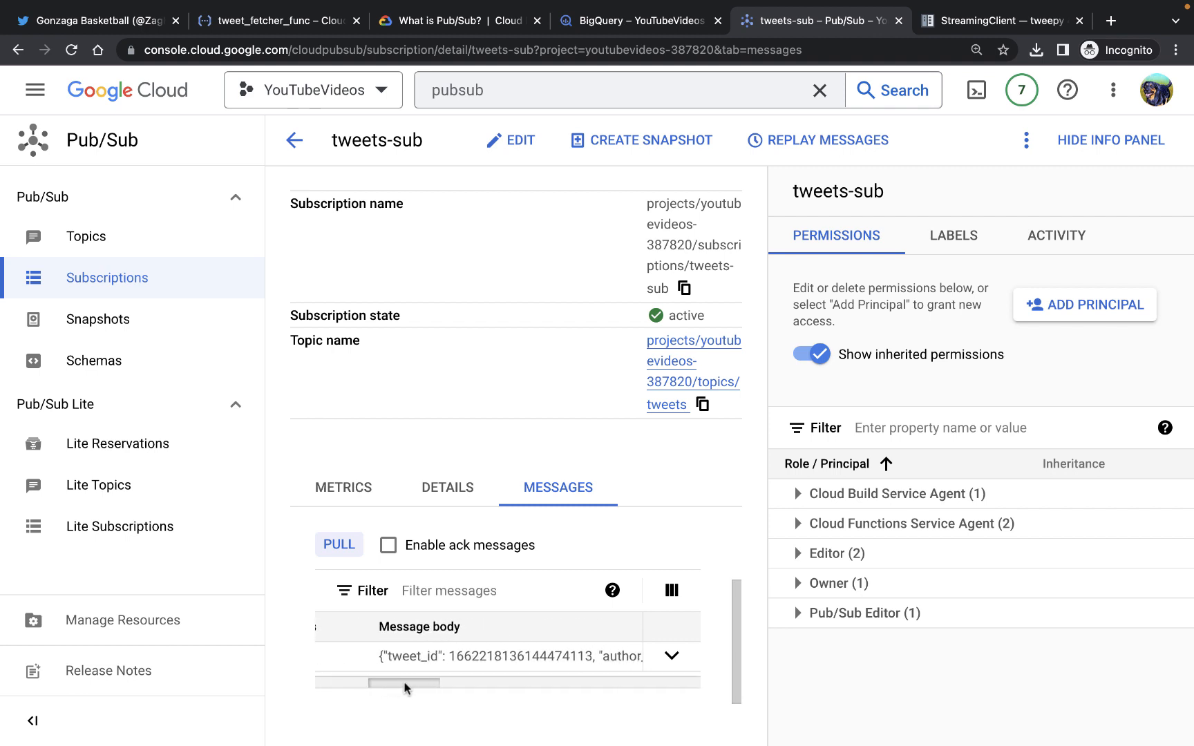
pyautogui.hscroll(5, 406, 688)
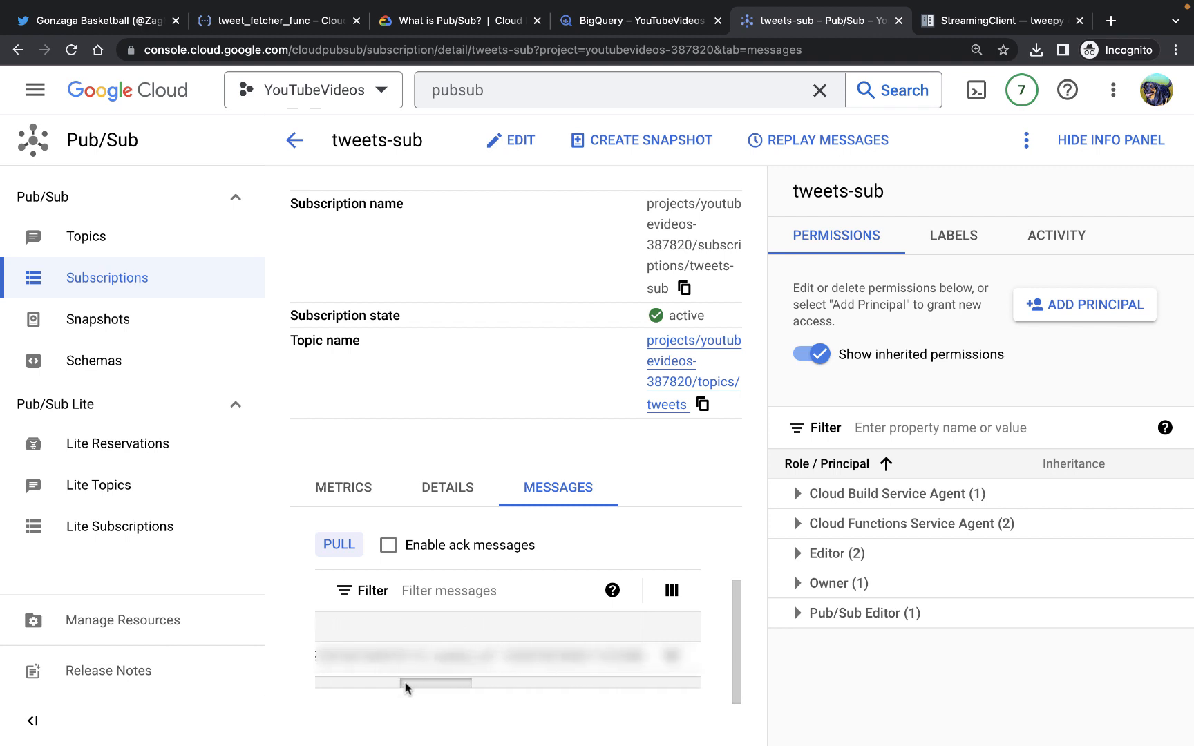
pyautogui.hscroll(3, 406, 687)
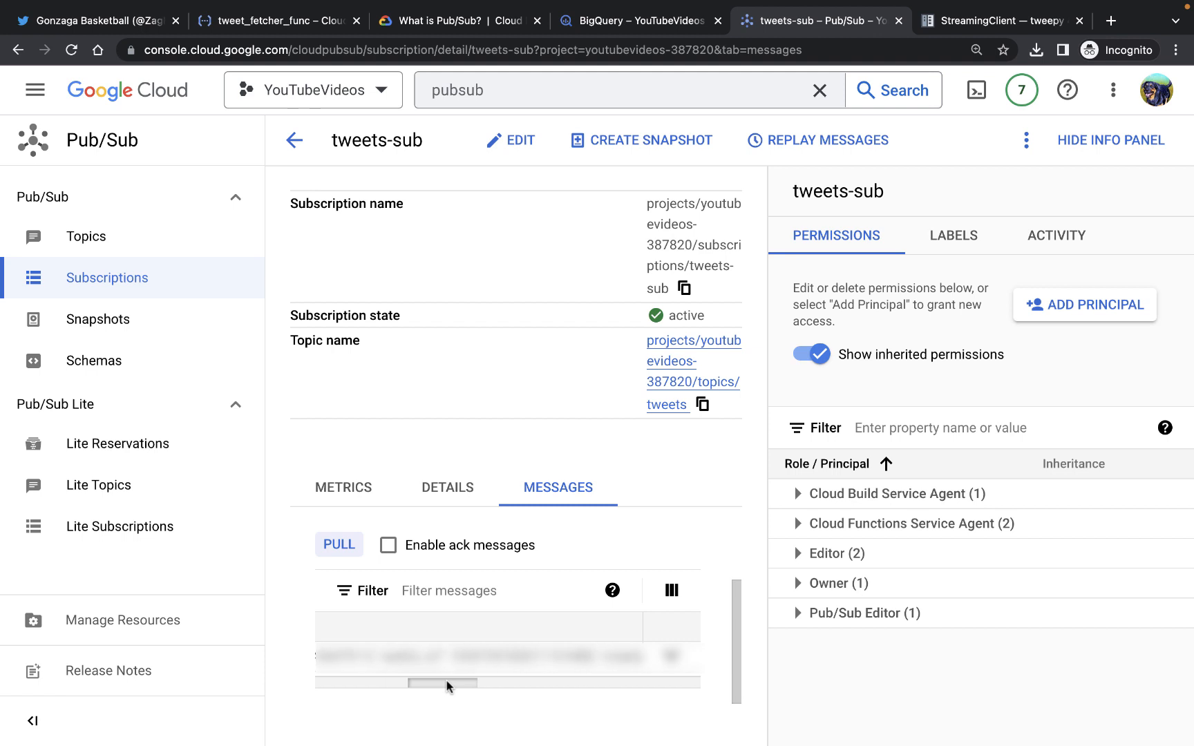
pyautogui.moveTo(447, 681); pyautogui.dragTo(496, 683)
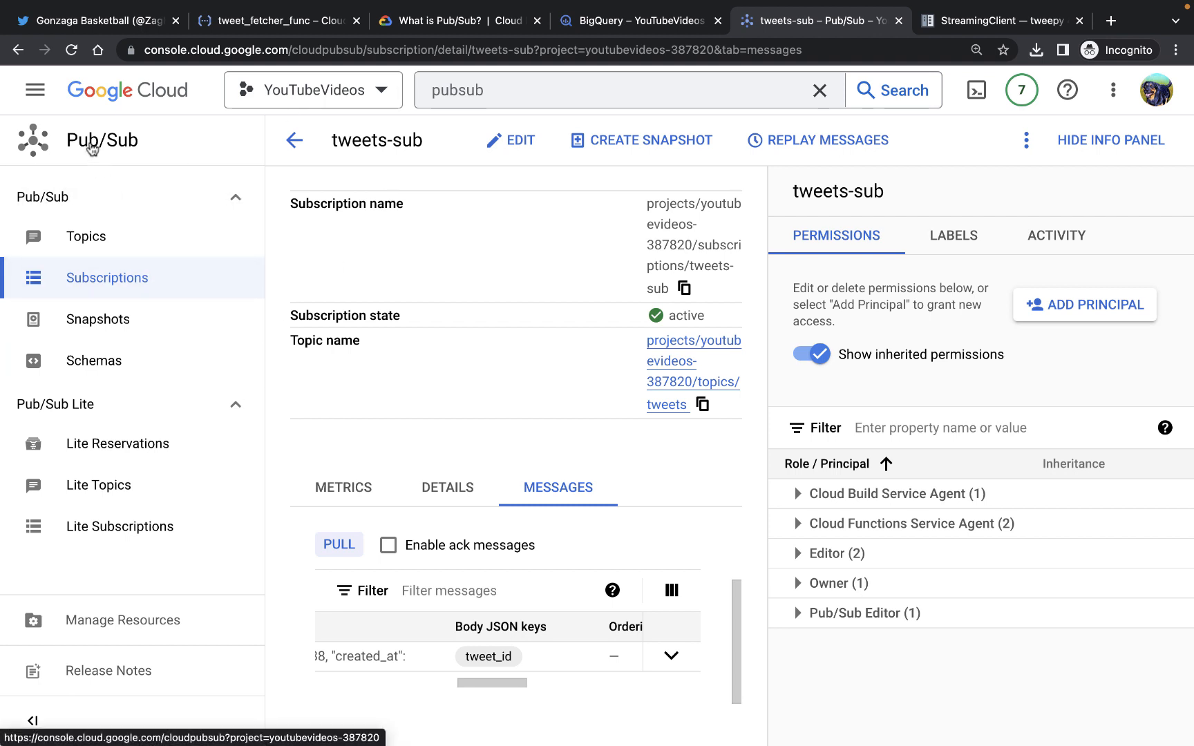
# Create a Cloud Function triggered by the tweets topic and name it tweets_topics_sub_cloud_func
pyautogui.click(99, 238)
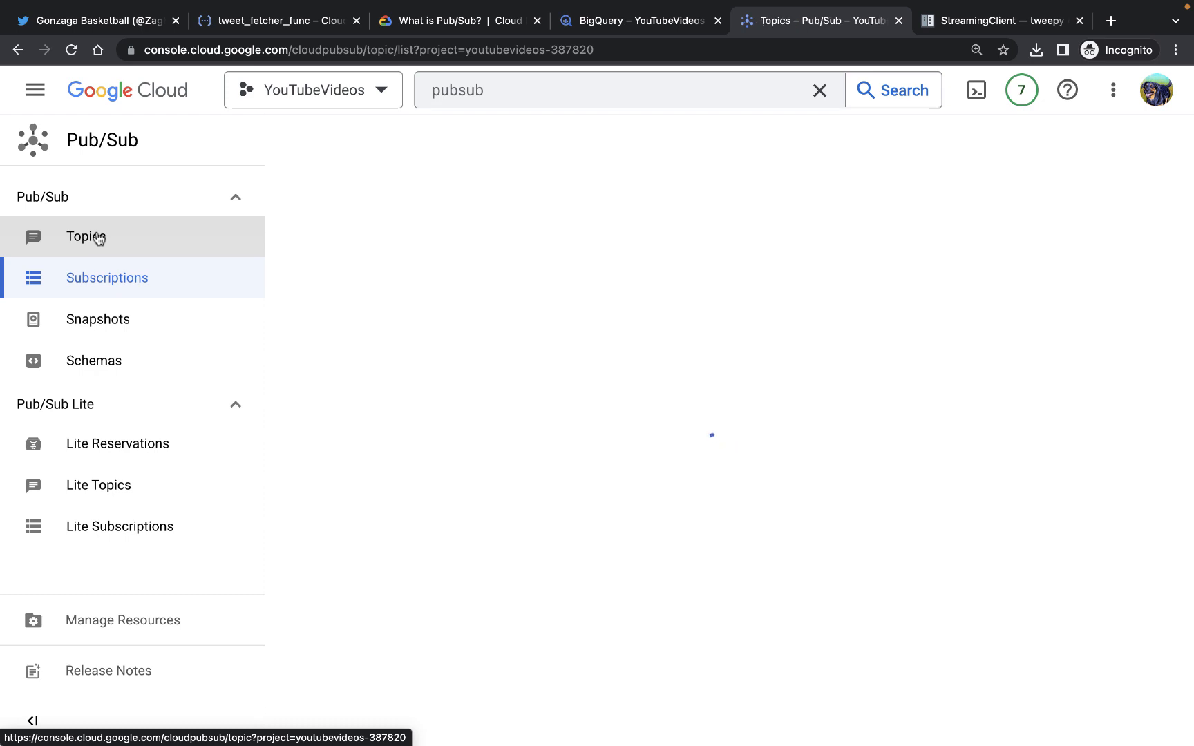
pyautogui.click(355, 292)
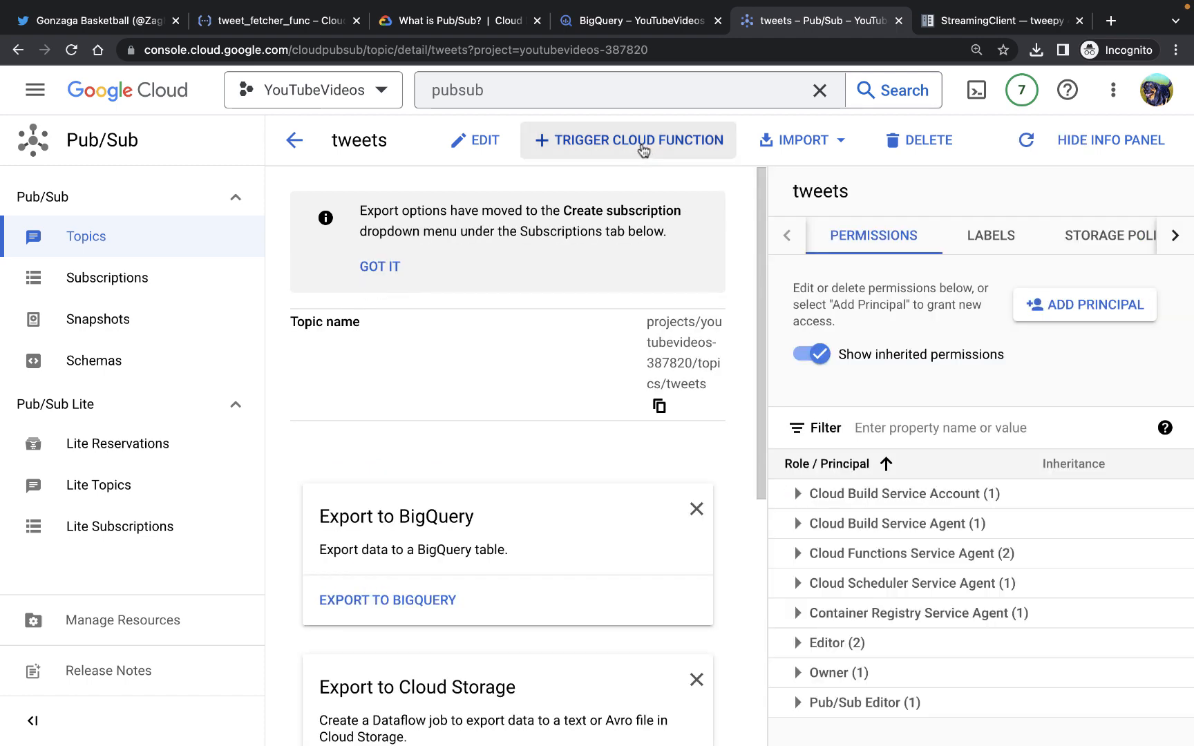
pyautogui.click(642, 147)
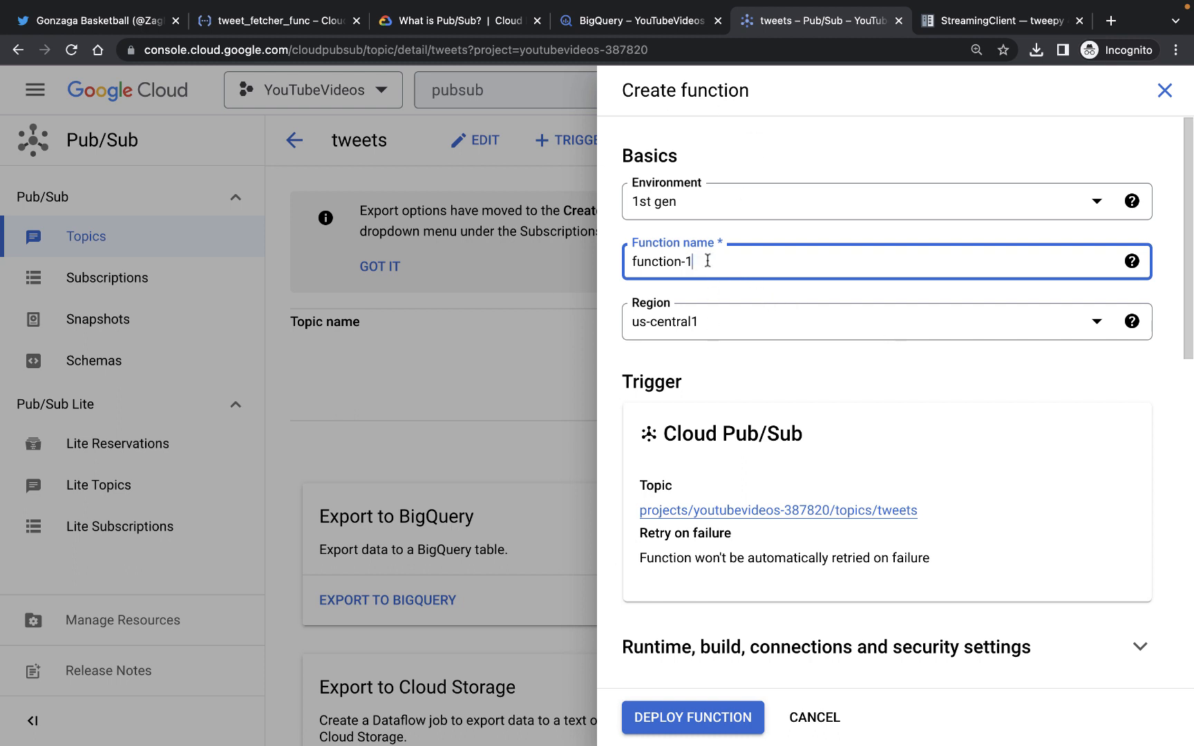
pyautogui.tripleClick(621, 265)
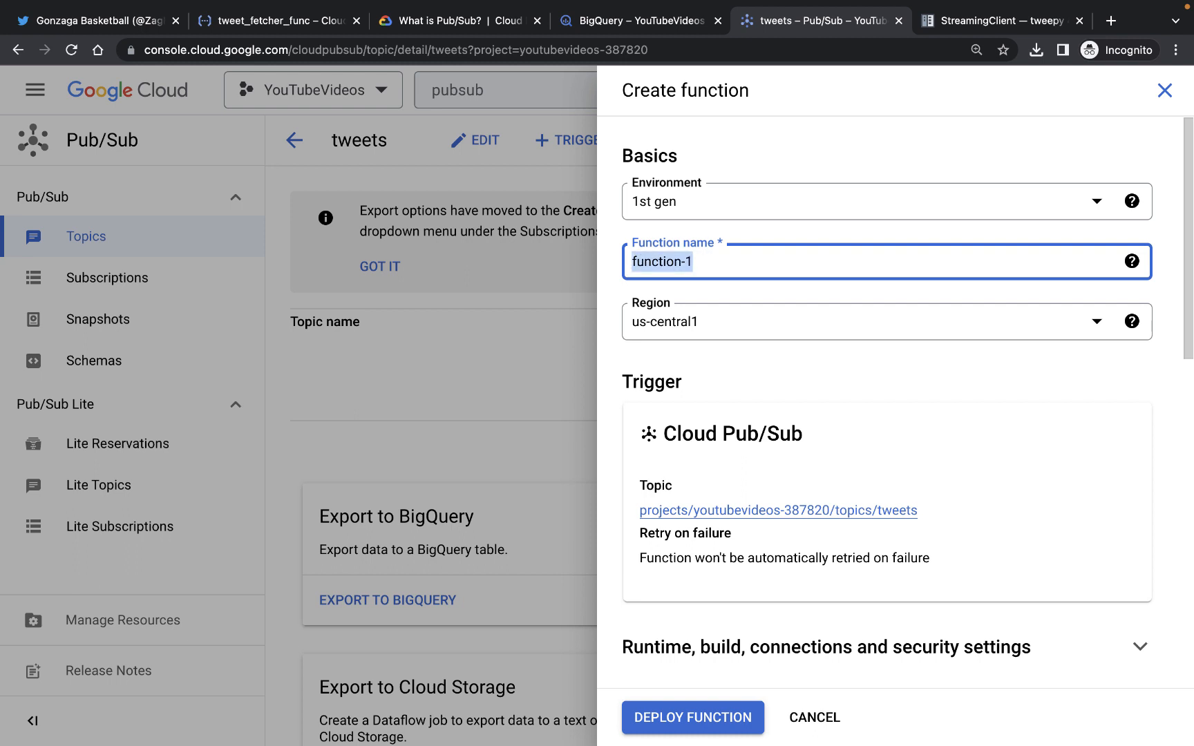
pyautogui.press('BackSpace')
pyautogui.write('tweets_')
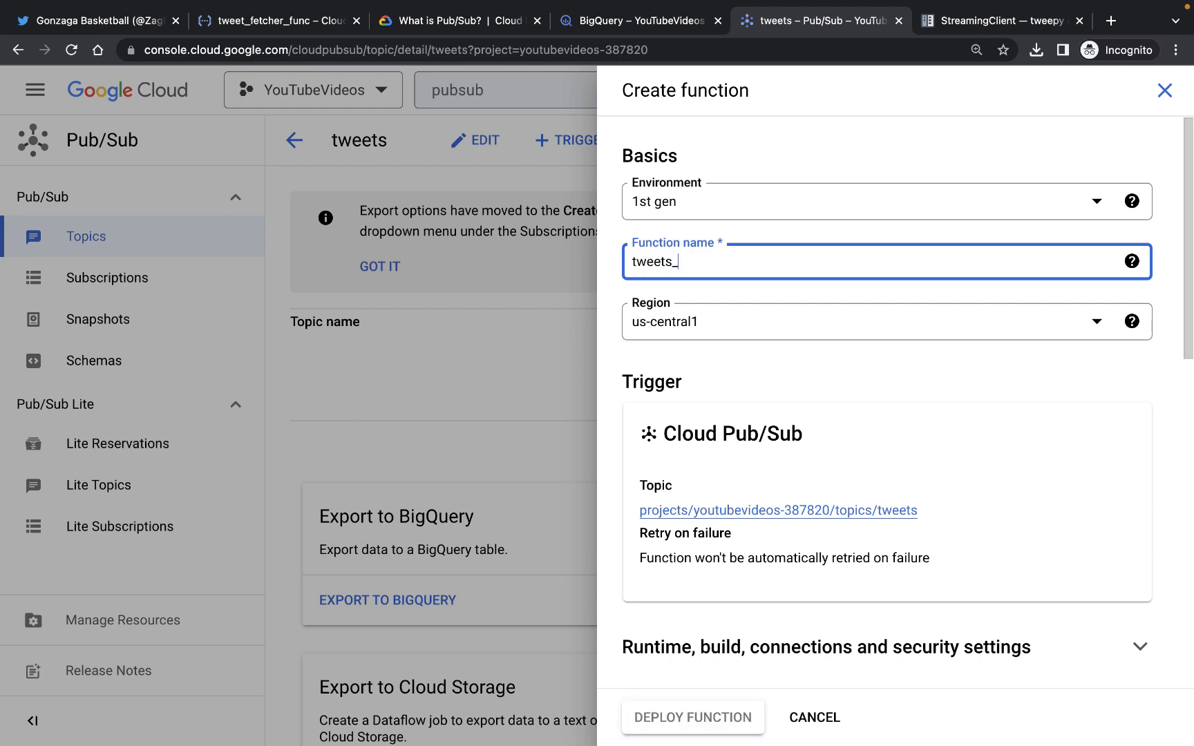
pyautogui.write('topics_s')
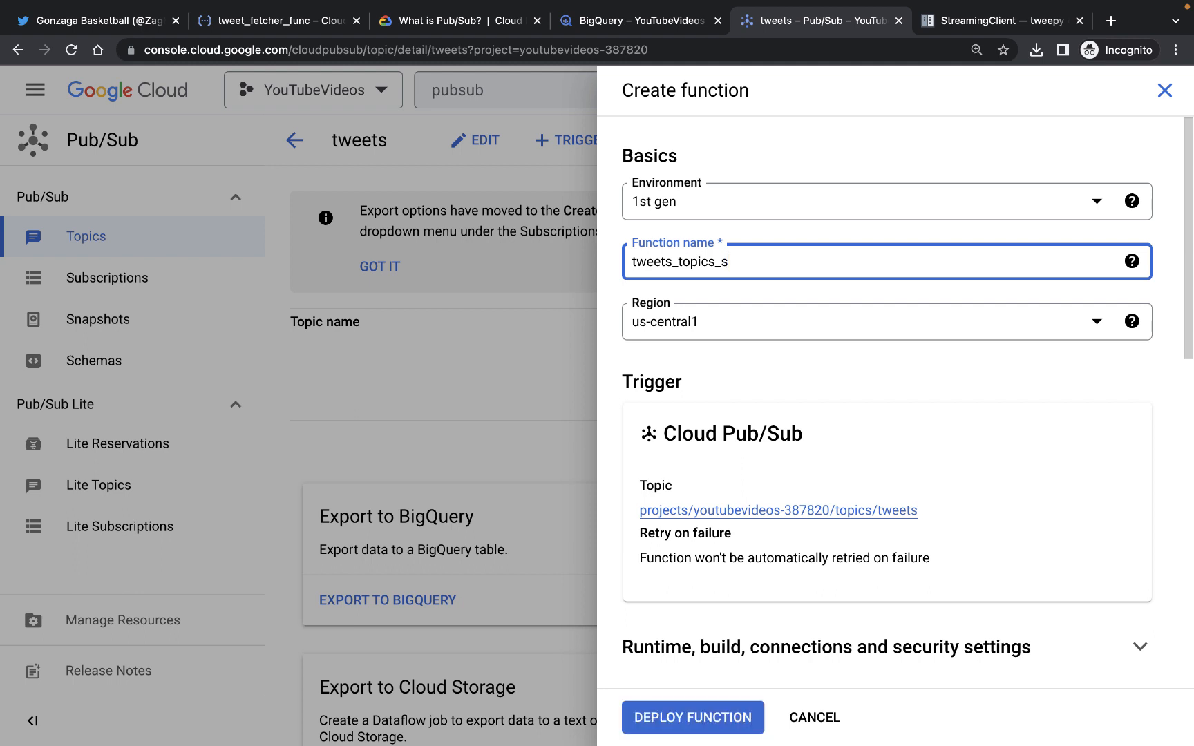
pyautogui.write('ub_')
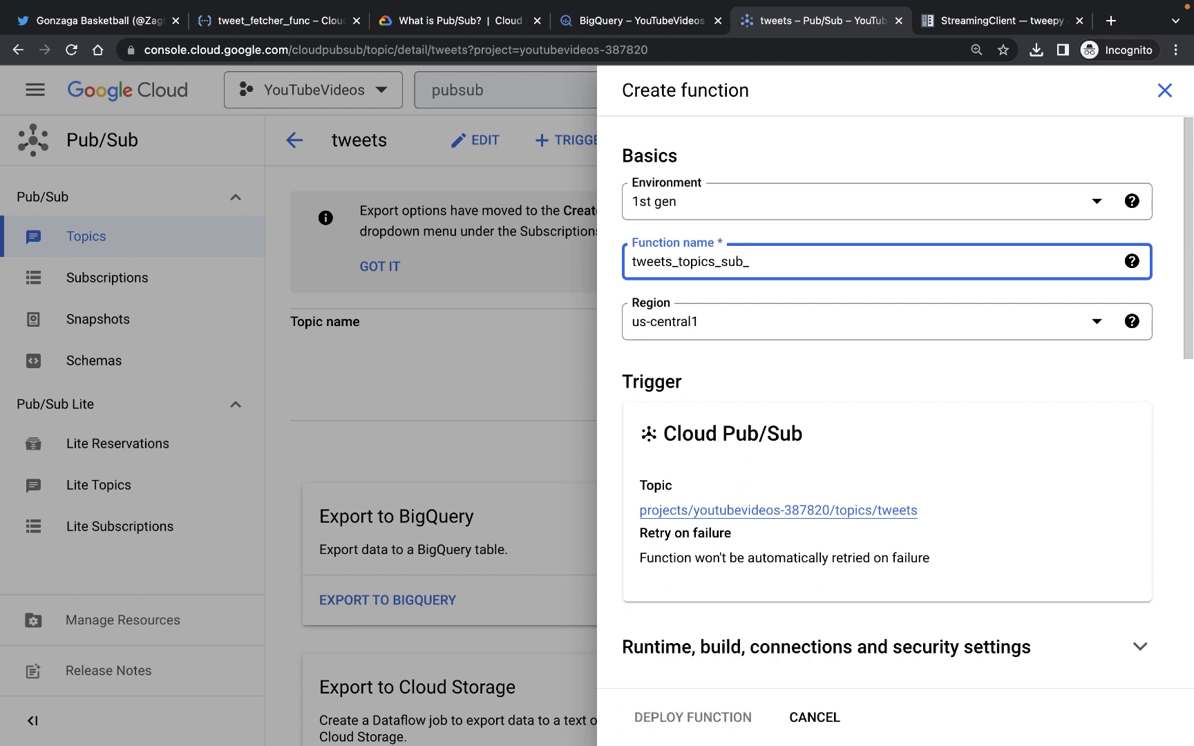
pyautogui.write('cloud_func')
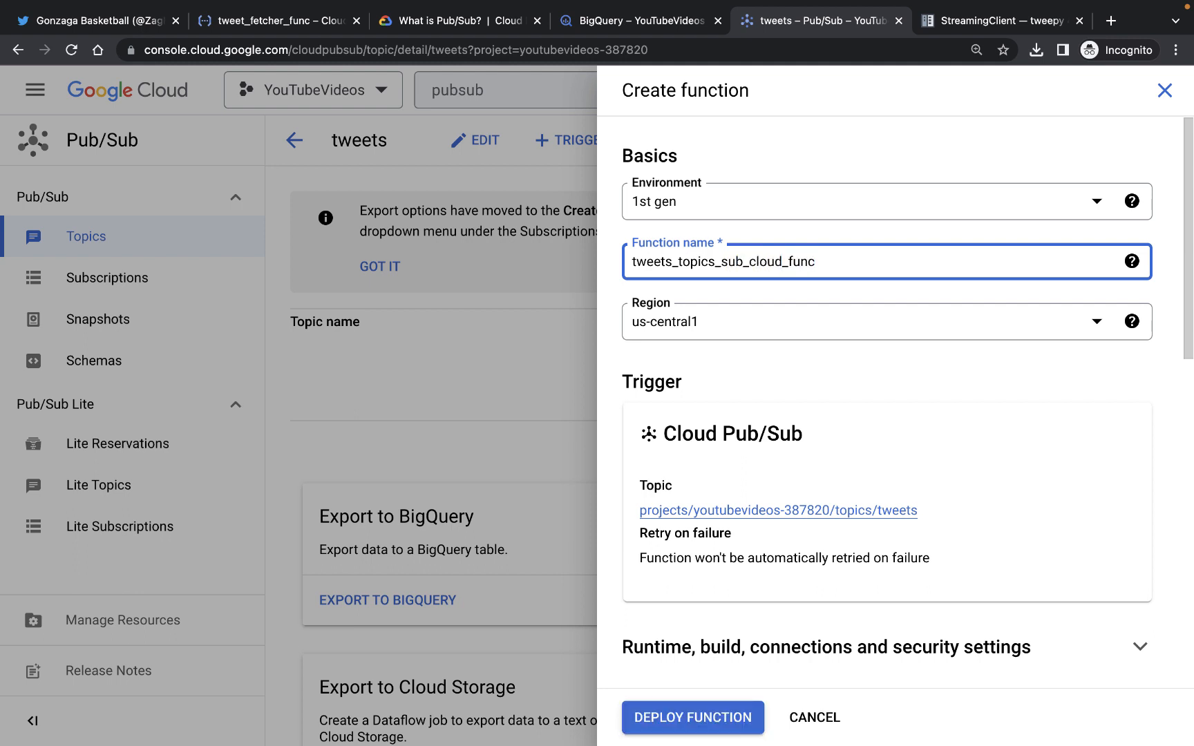
# Set the function's runtime to Python 3.9
pyautogui.scroll(-2, 703, 366)
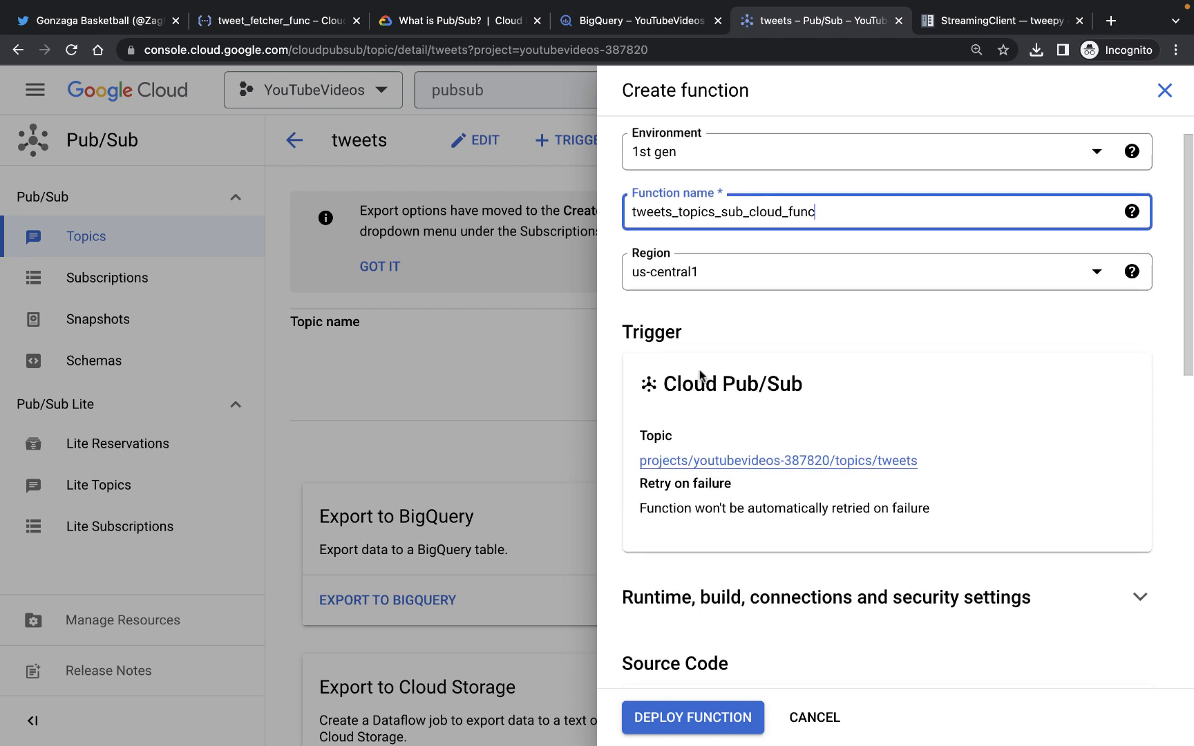
pyautogui.scroll(-5, 701, 374)
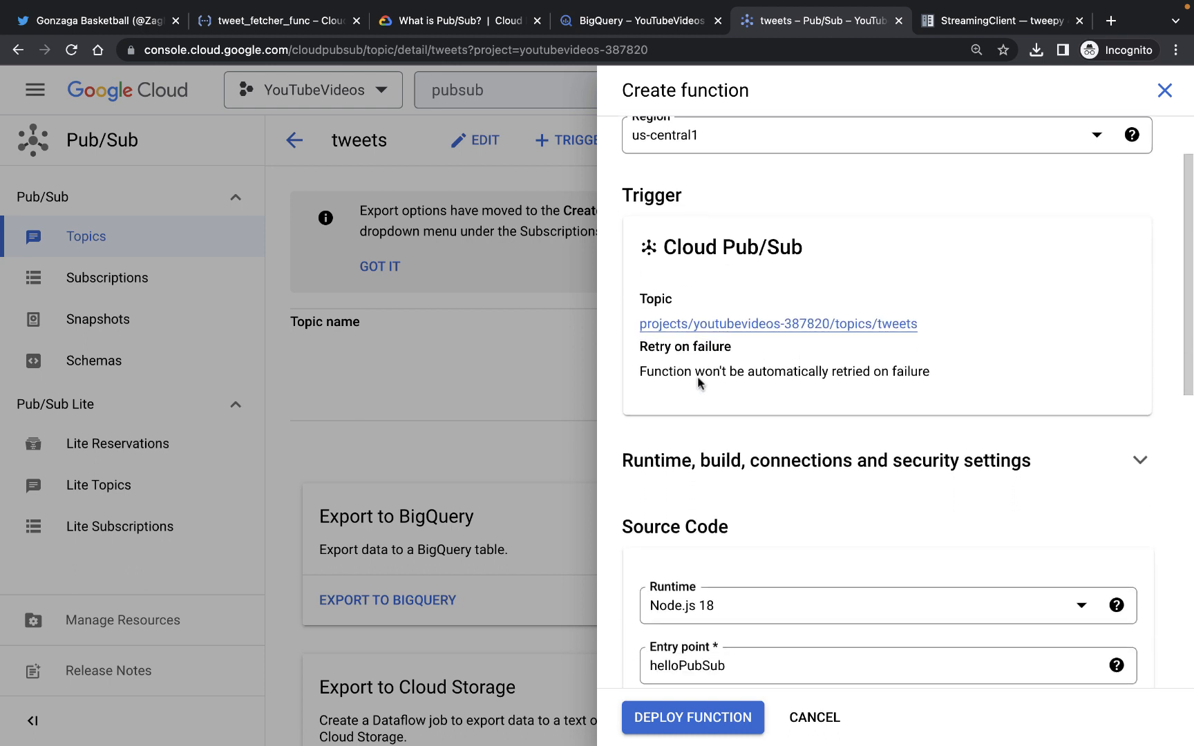
pyautogui.scroll(-7, 679, 457)
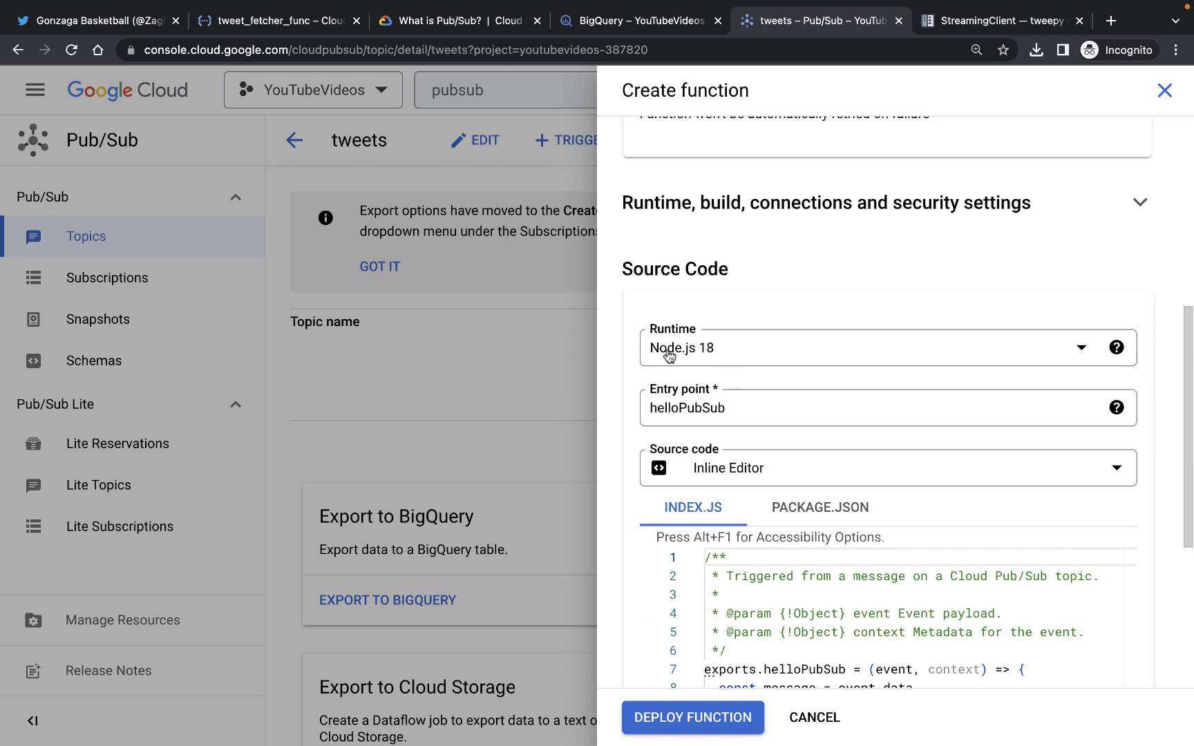
pyautogui.click(669, 356)
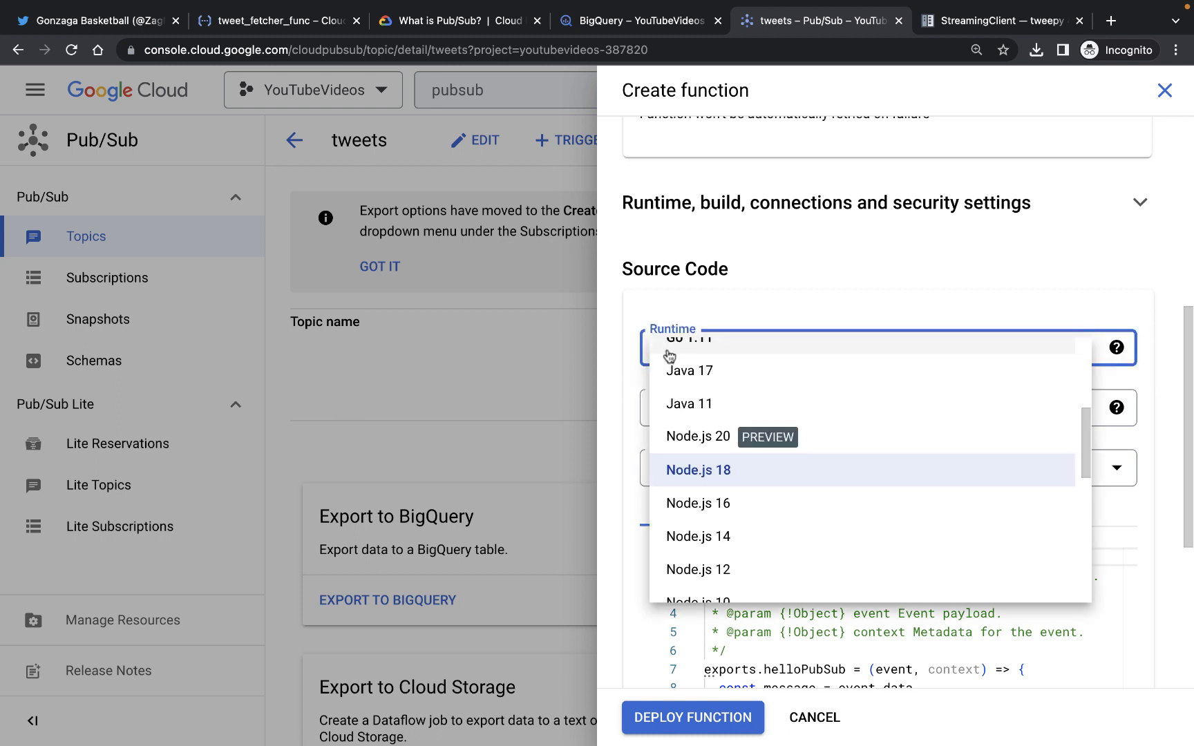
pyautogui.scroll(-5, 698, 489)
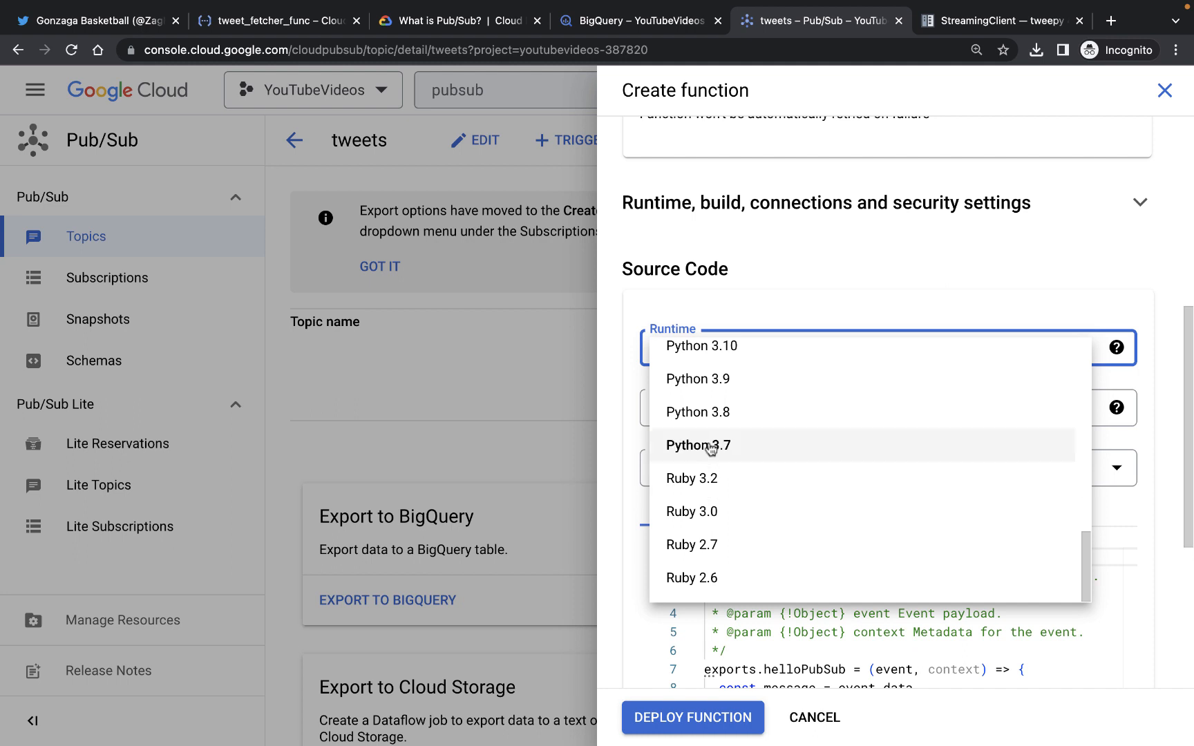
pyautogui.click(749, 387)
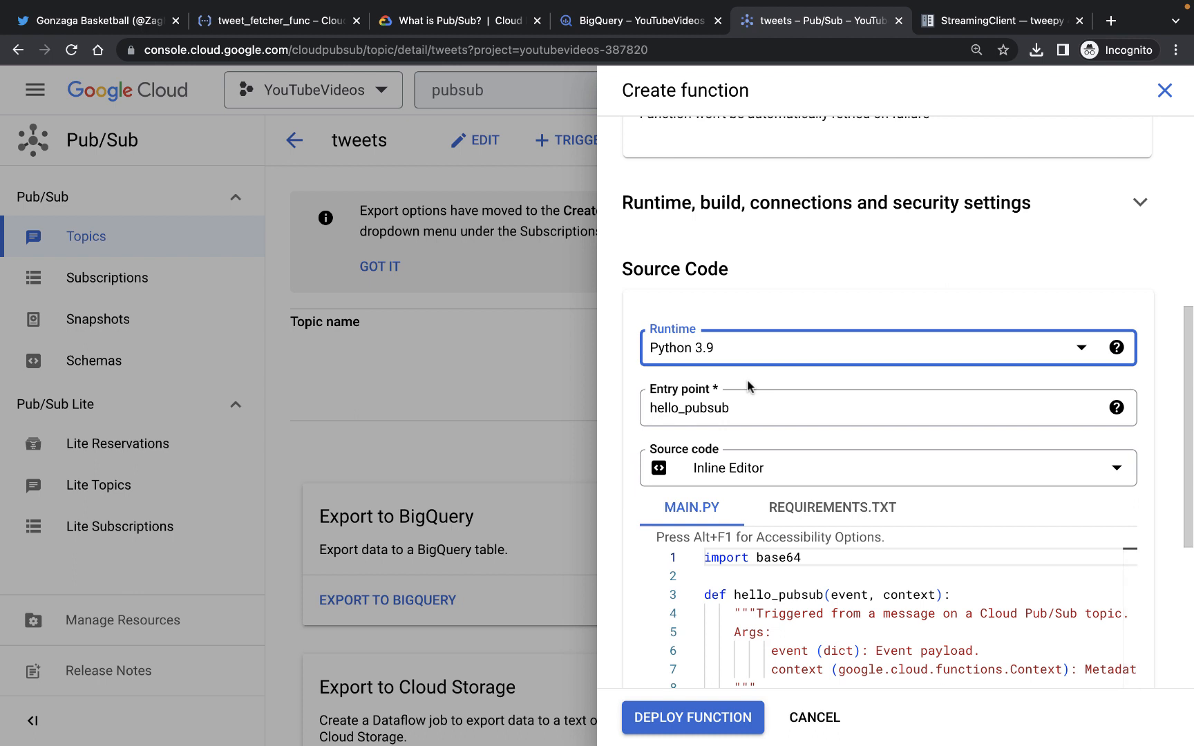
# Examine the default entry point and the hello_pubsub template code in the inline editor
pyautogui.scroll(-2, 760, 262)
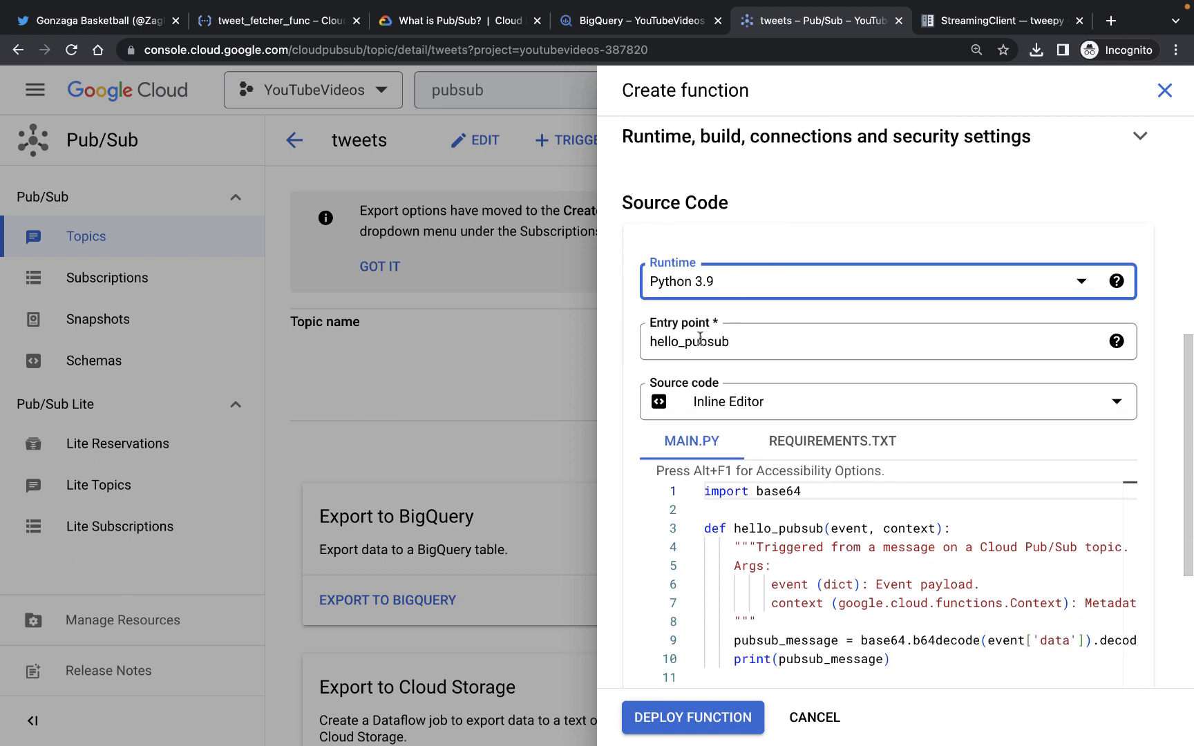
pyautogui.moveTo(655, 343); pyautogui.dragTo(754, 341)
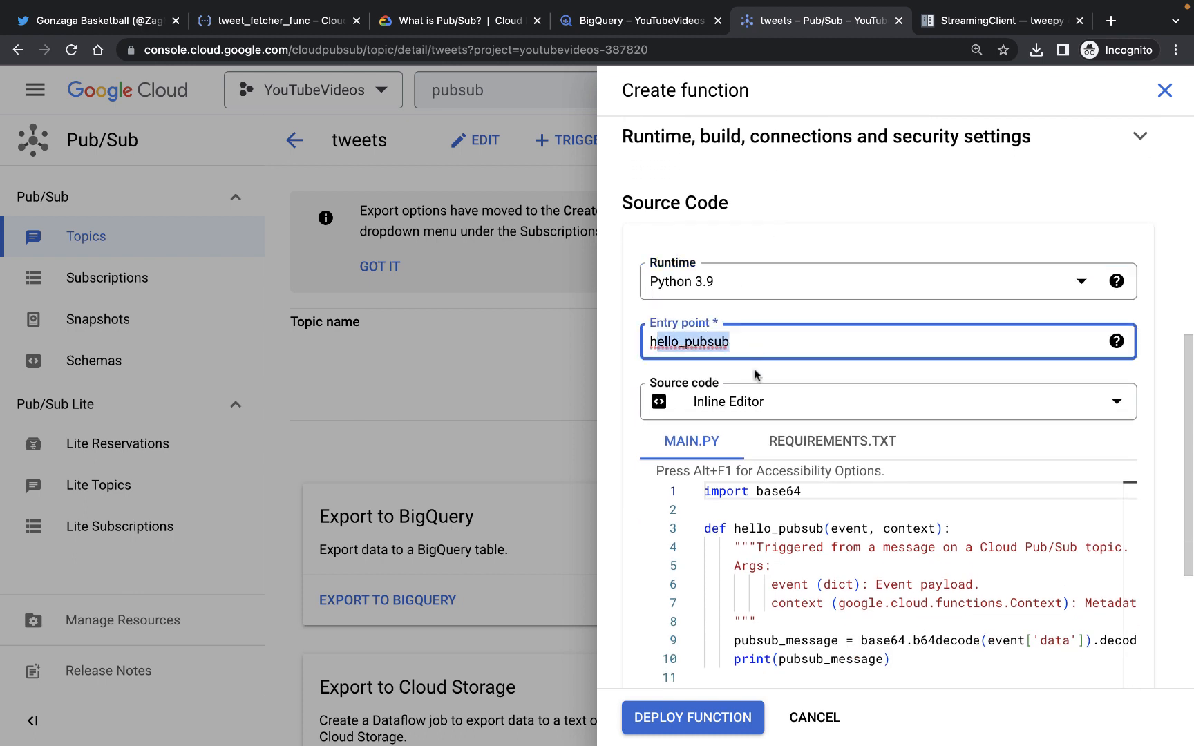
pyautogui.scroll(-2, 755, 375)
pyautogui.scroll(-1, 755, 375)
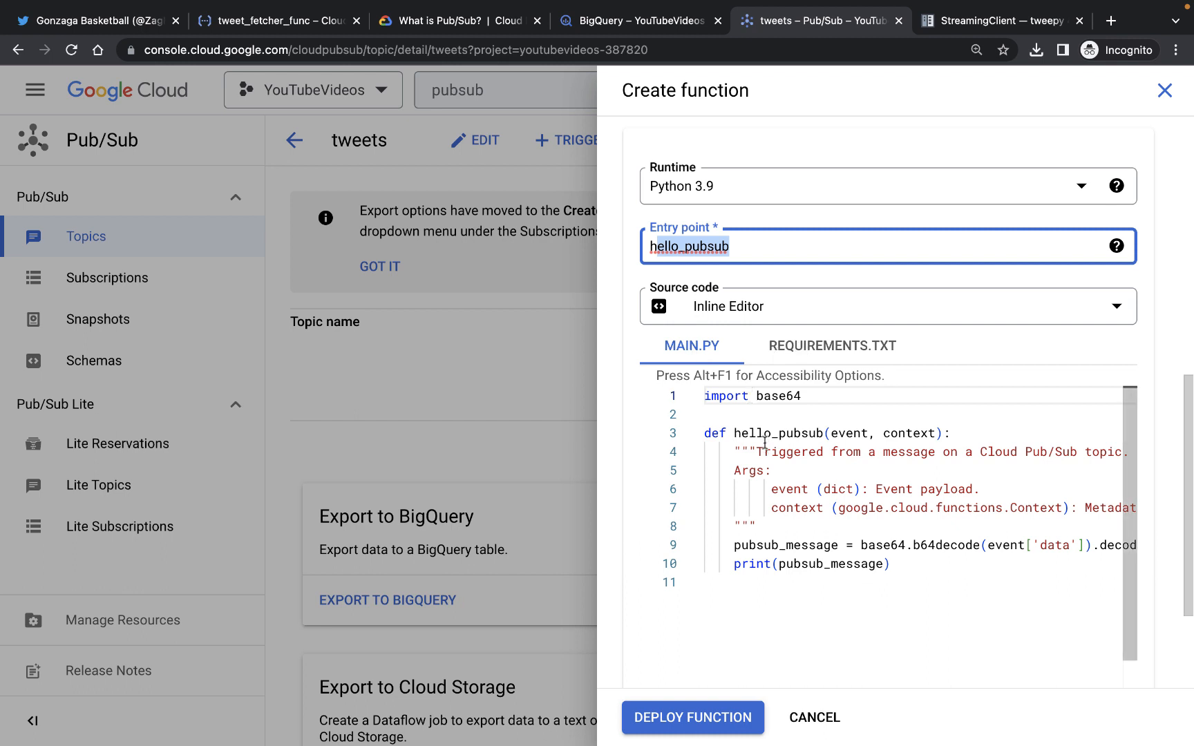
pyautogui.moveTo(900, 567); pyautogui.dragTo(697, 437)
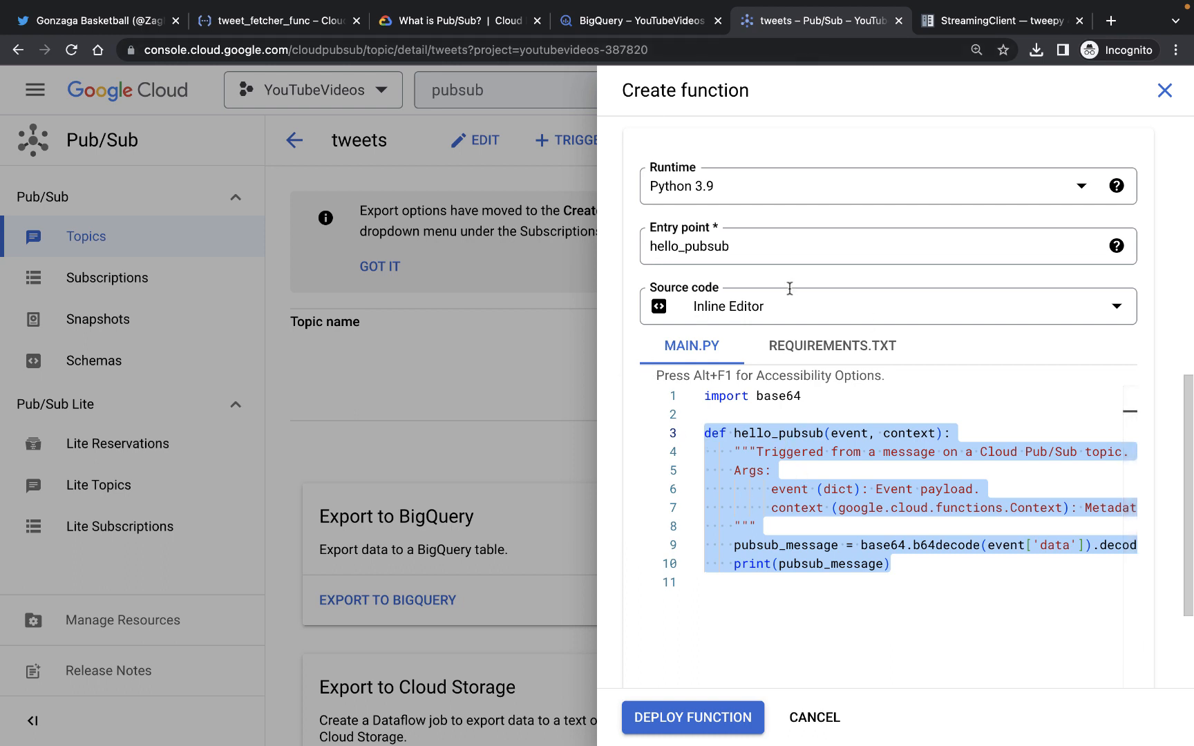
# Examine the template's event payload arguments and base64 decoding line in the inline editor
pyautogui.click(845, 432)
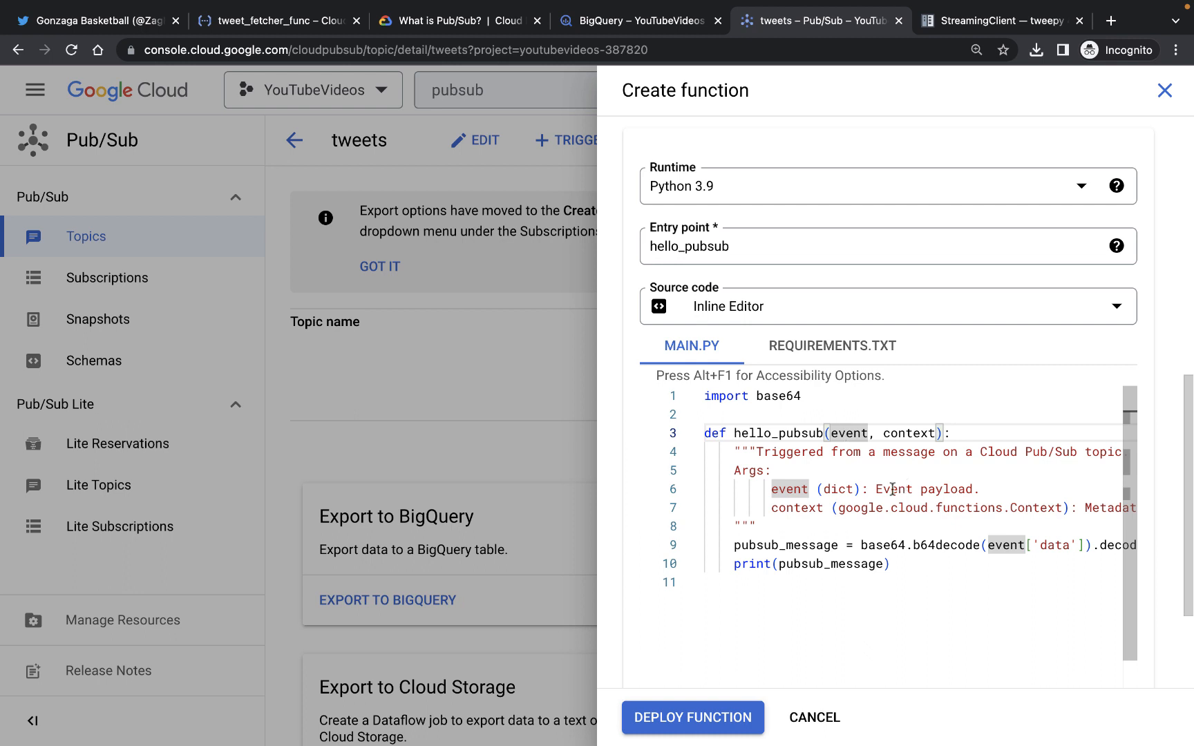
pyautogui.moveTo(891, 488); pyautogui.dragTo(958, 488)
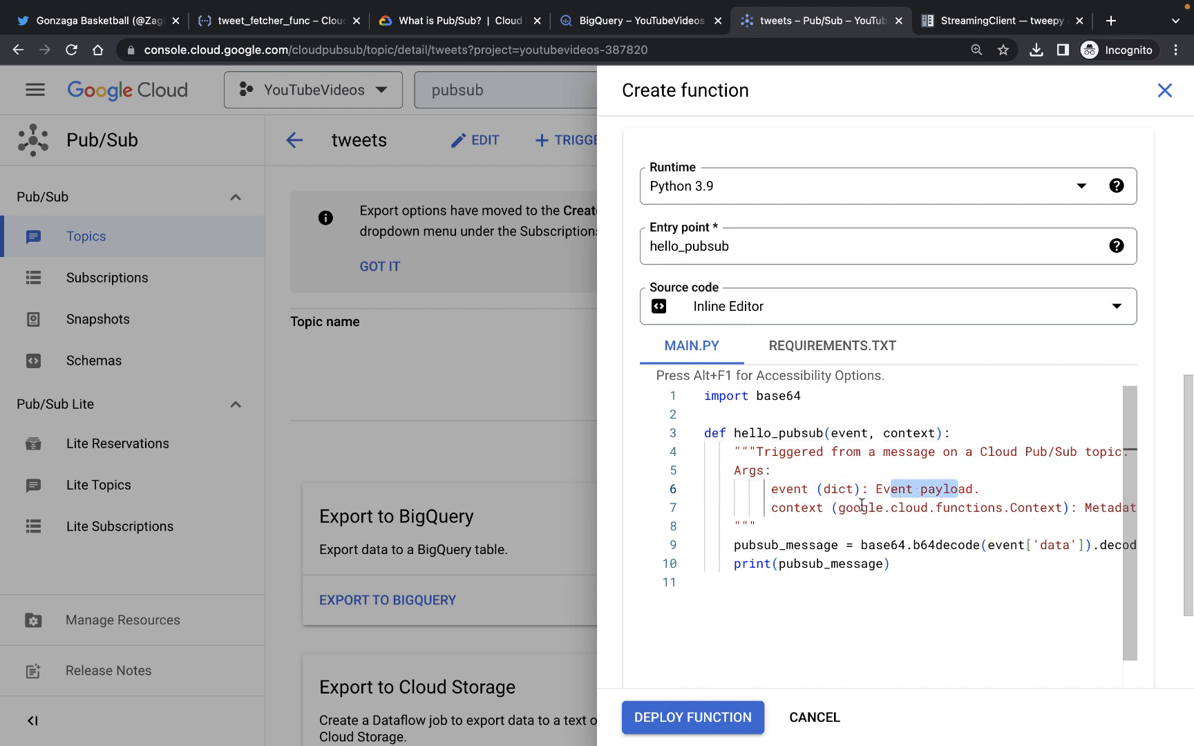
pyautogui.hscroll(5, 803, 509)
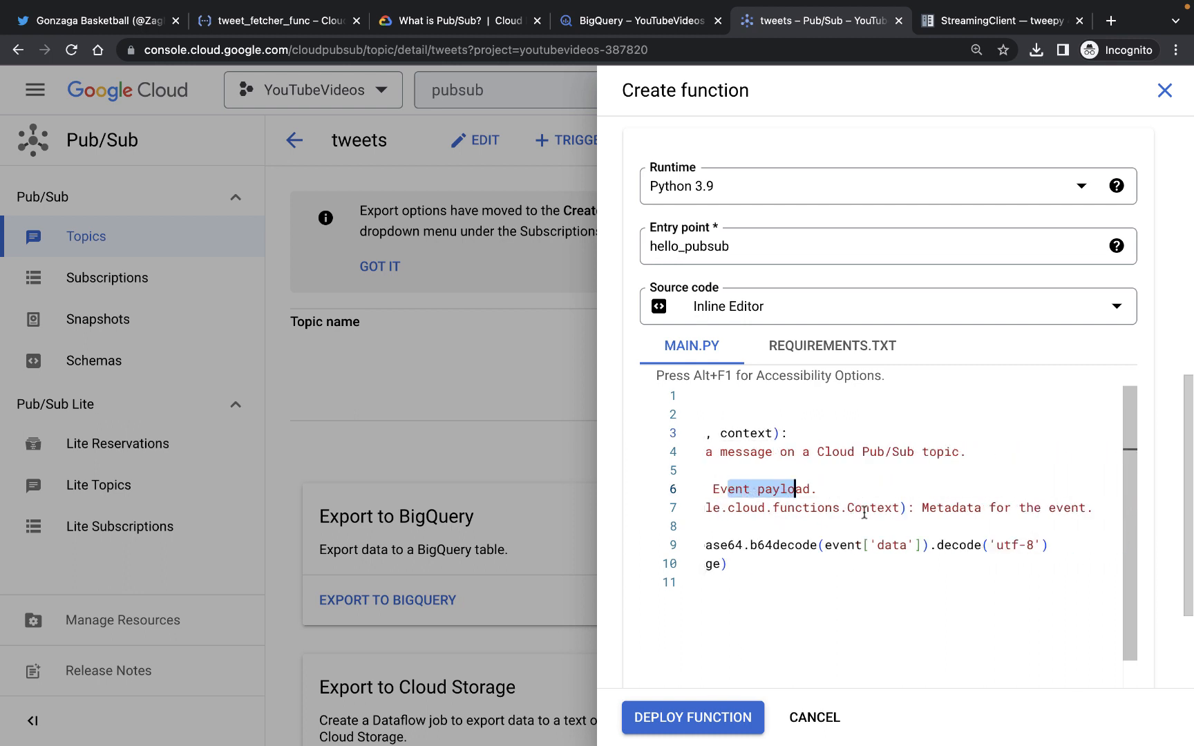
pyautogui.moveTo(923, 508); pyautogui.dragTo(1042, 507)
pyautogui.hscroll(-5, 927, 512)
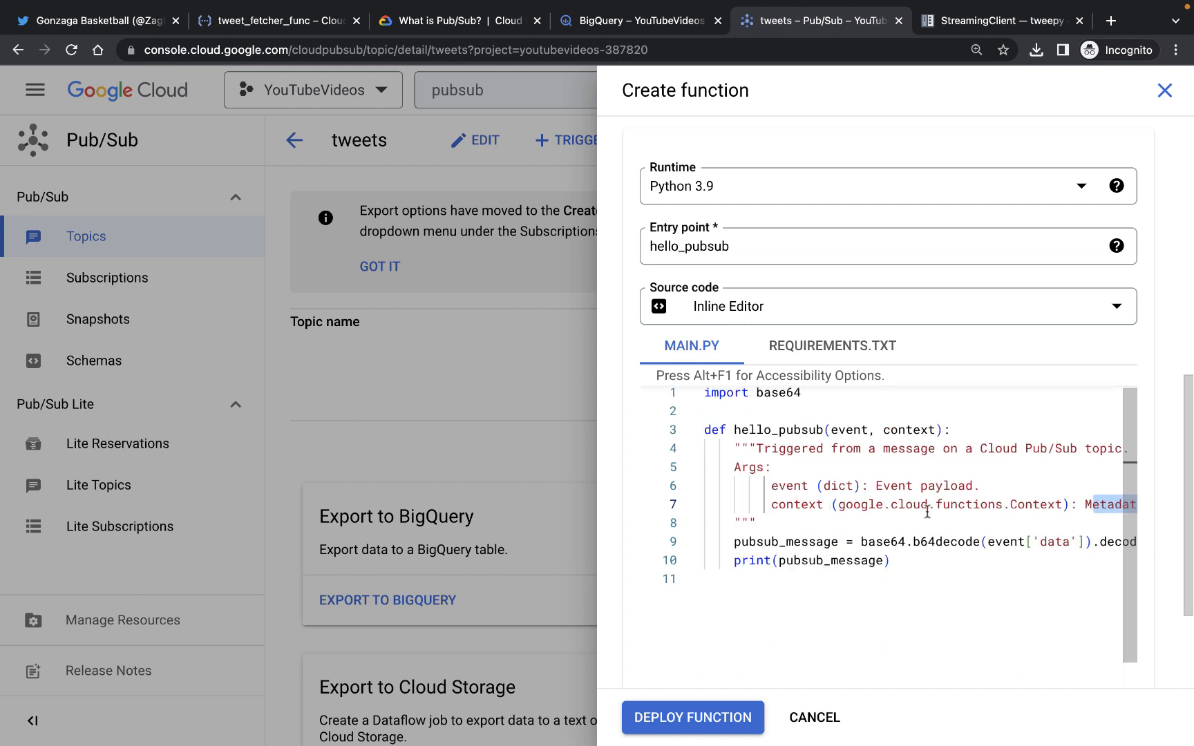
pyautogui.scroll(1, 927, 512)
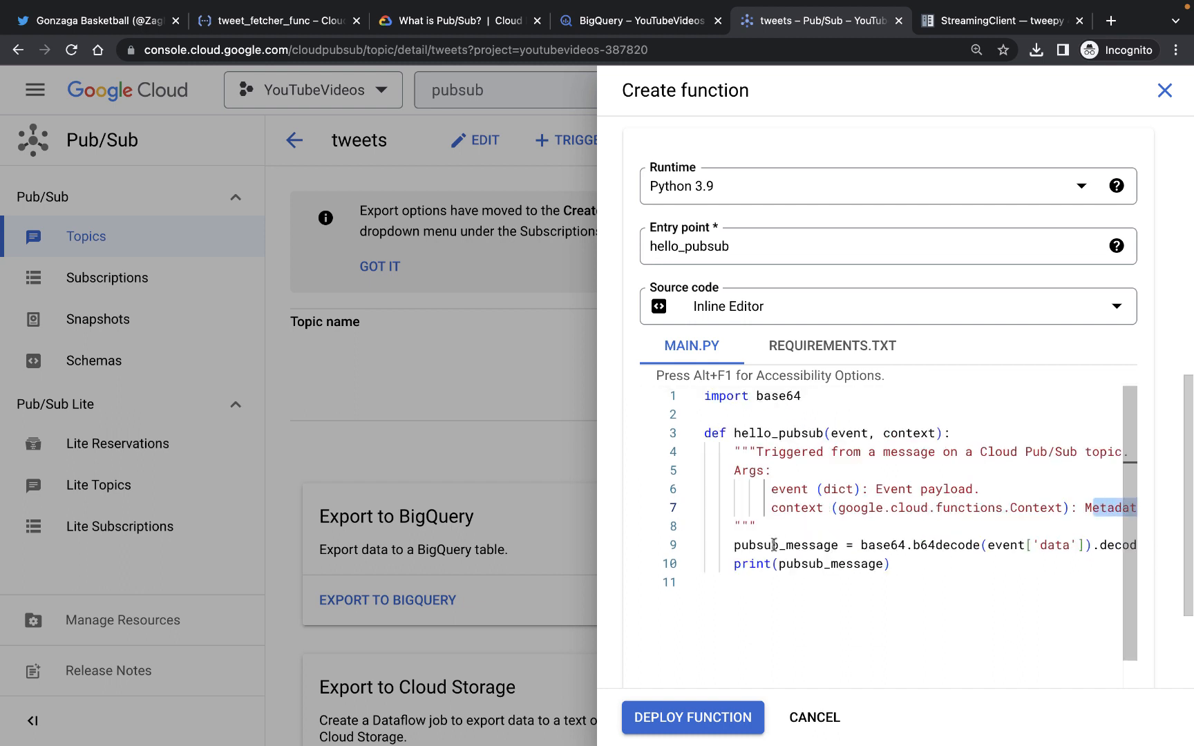
pyautogui.hscroll(3, 772, 545)
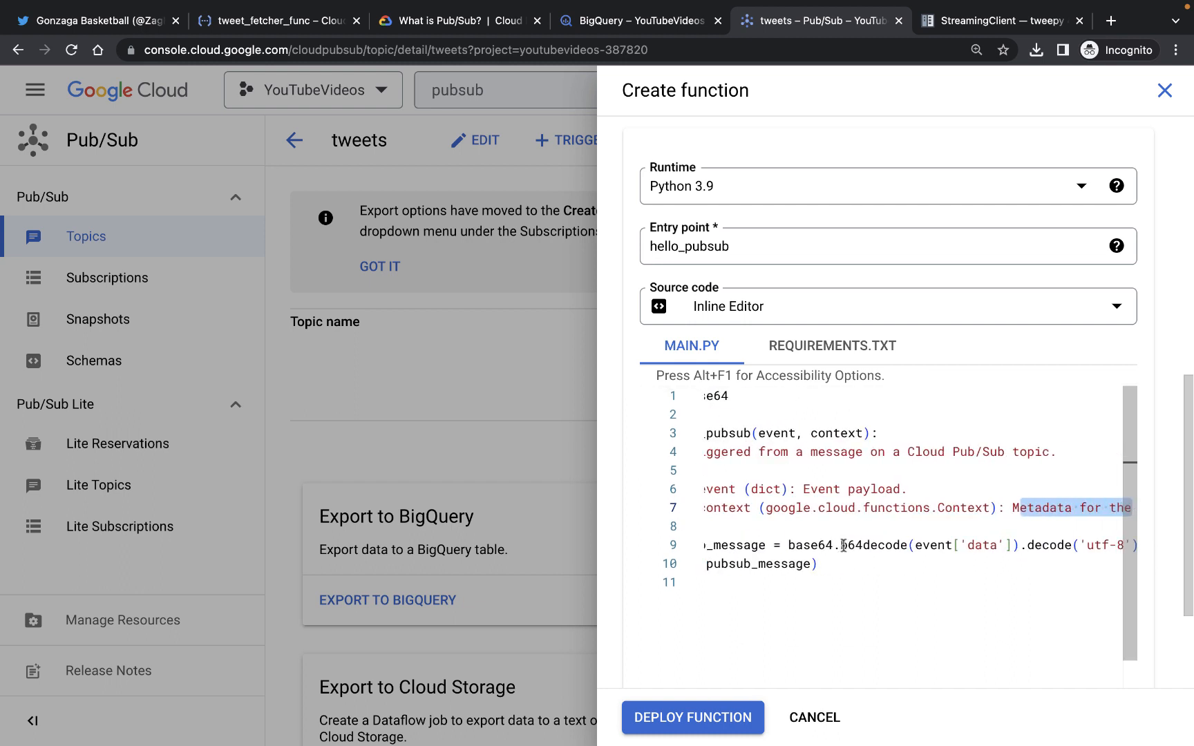
pyautogui.click(974, 545)
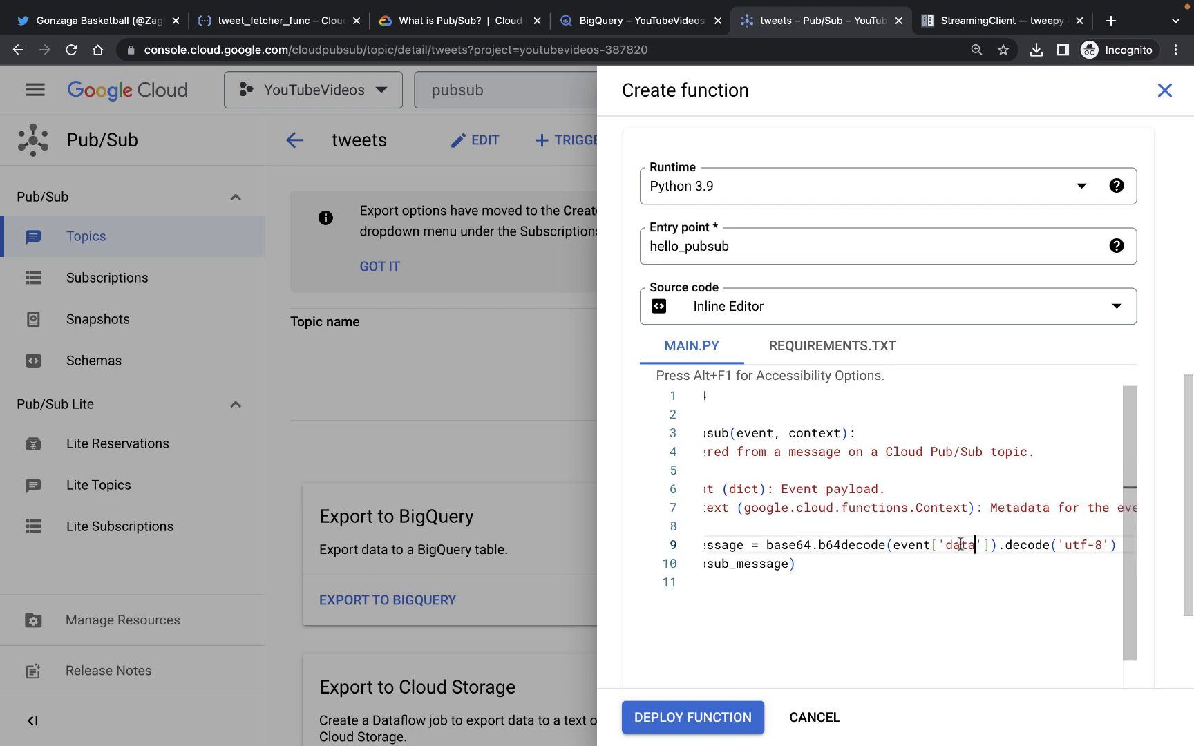
pyautogui.keyDown('shift'); pyautogui.click(949, 546); pyautogui.keyUp('shift')
pyautogui.click(923, 546)
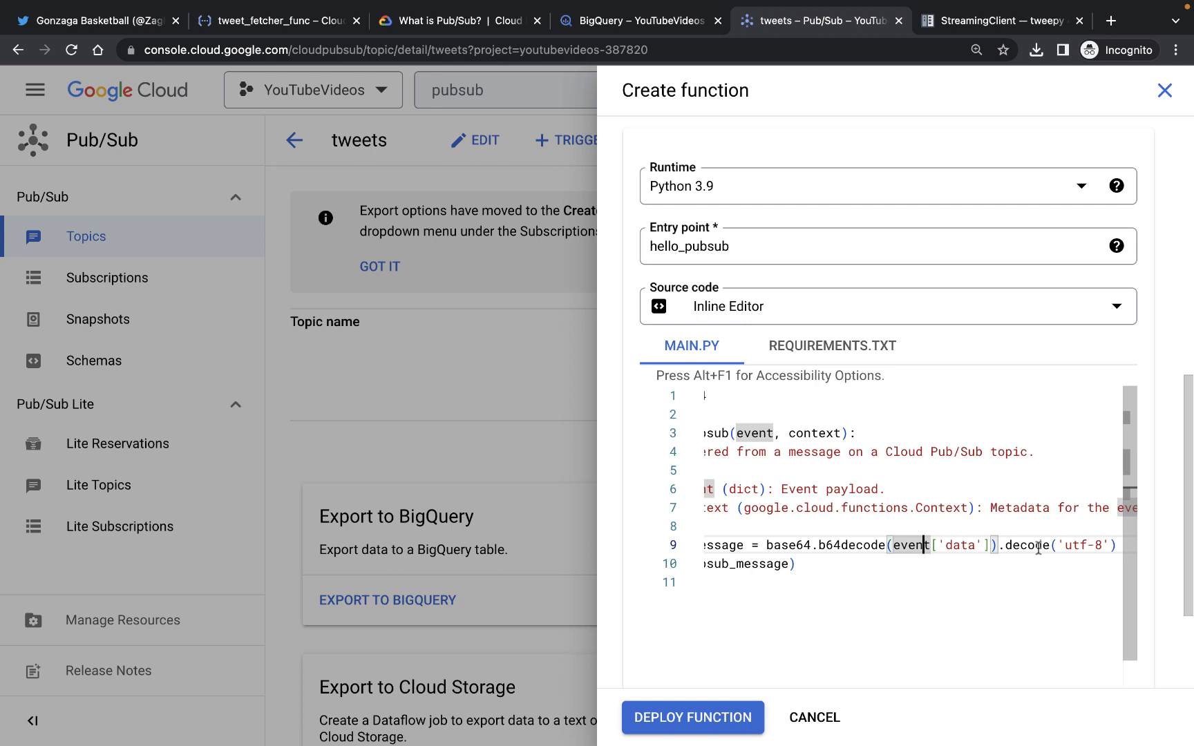
pyautogui.hscroll(-3, 1038, 549)
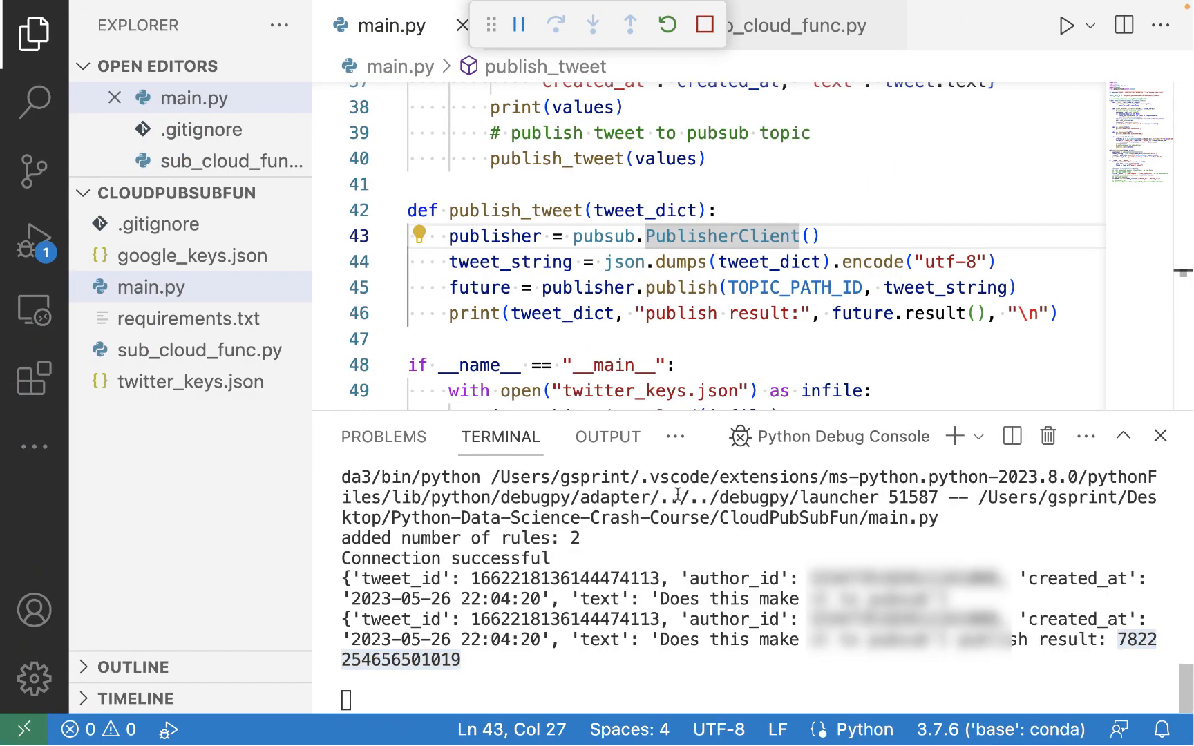
# Open sub_cloud_func.py in the local editor and review its imports and dataset and table IDs
pyautogui.click(177, 355)
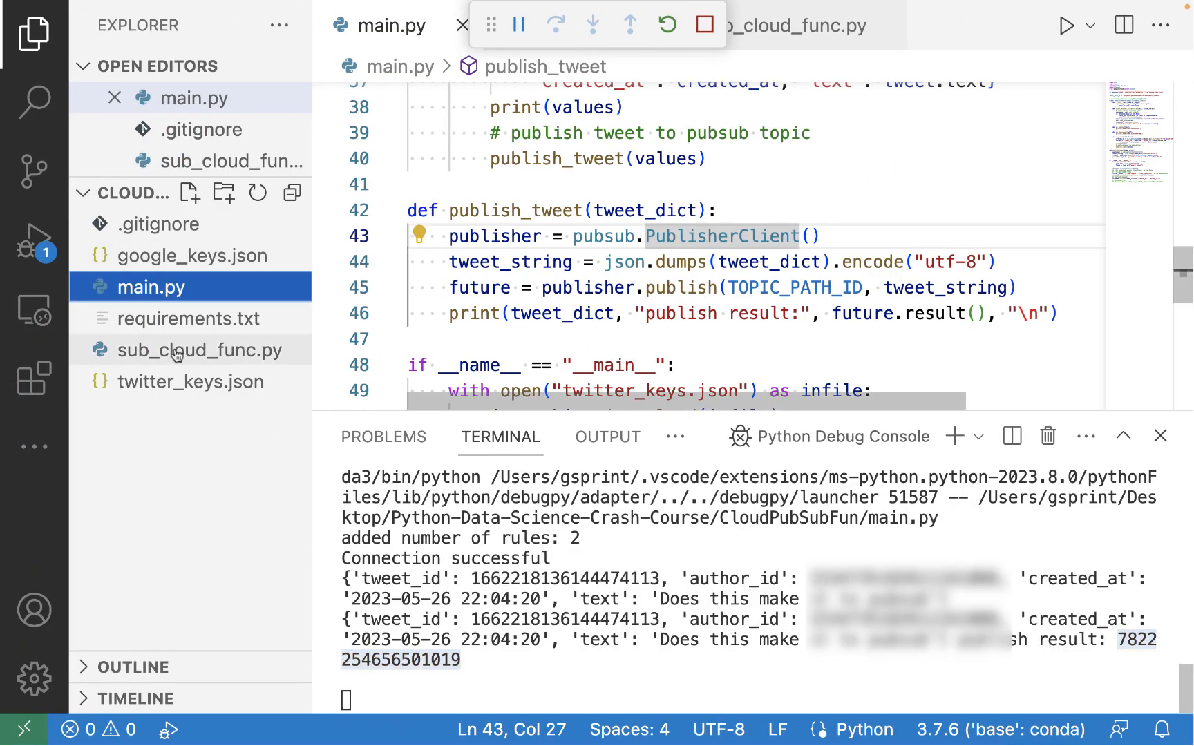
pyautogui.moveTo(536, 413); pyautogui.dragTo(530, 581)
pyautogui.moveTo(494, 120)
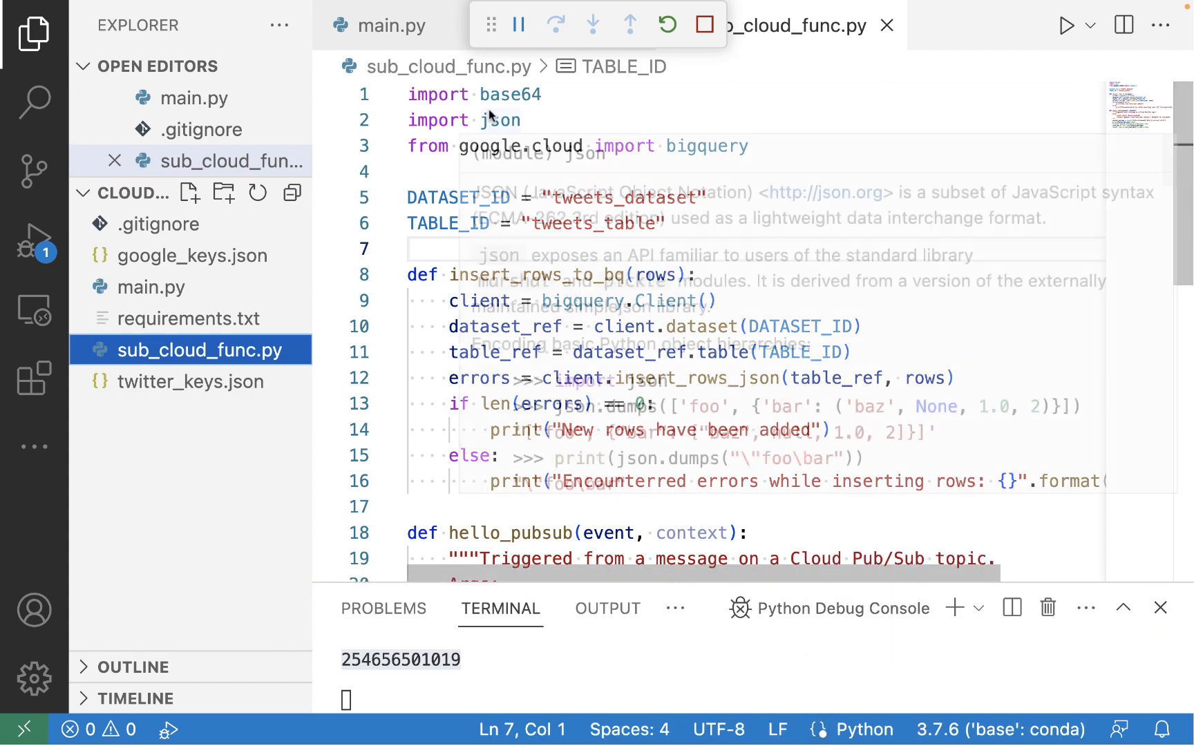
pyautogui.click(439, 170)
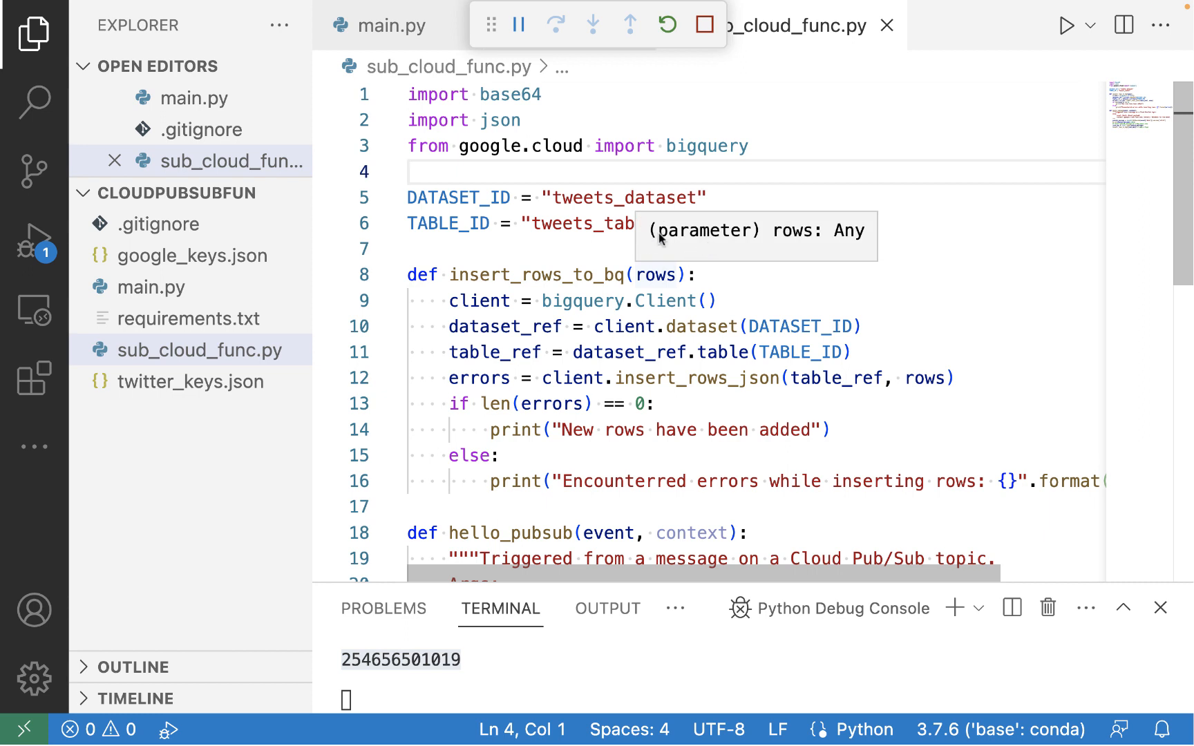
pyautogui.click(564, 220)
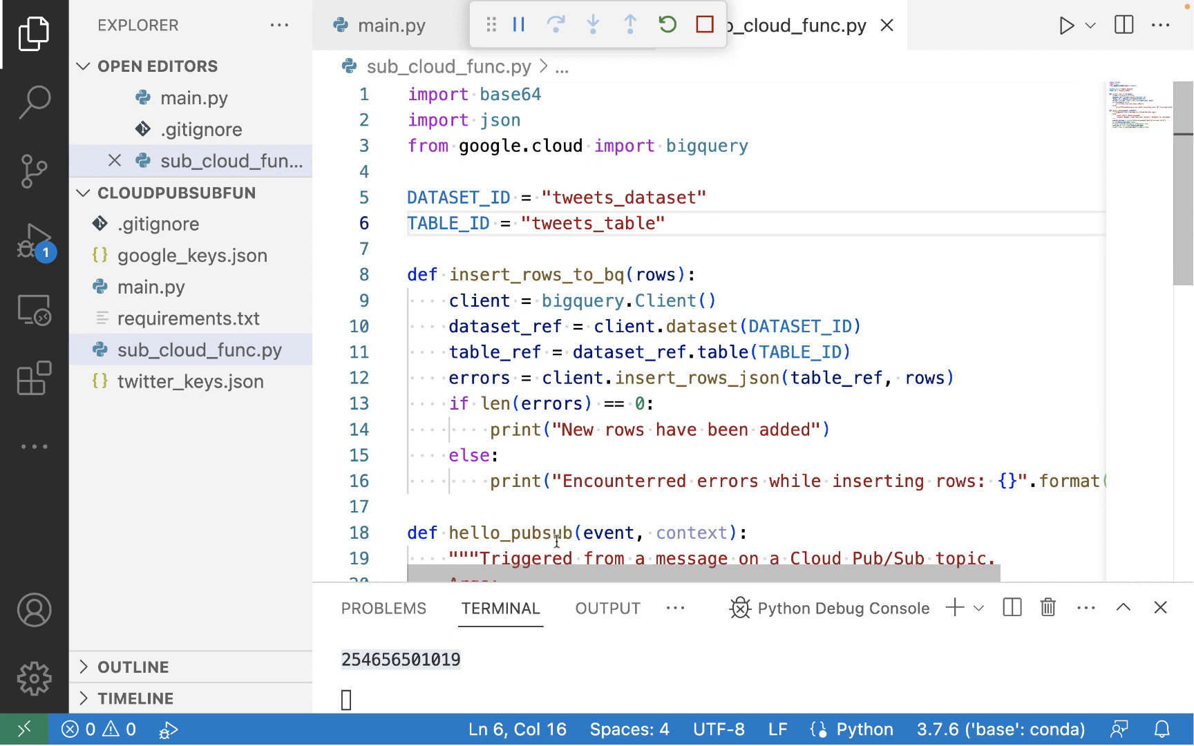
pyautogui.scroll(-4, 700, 173)
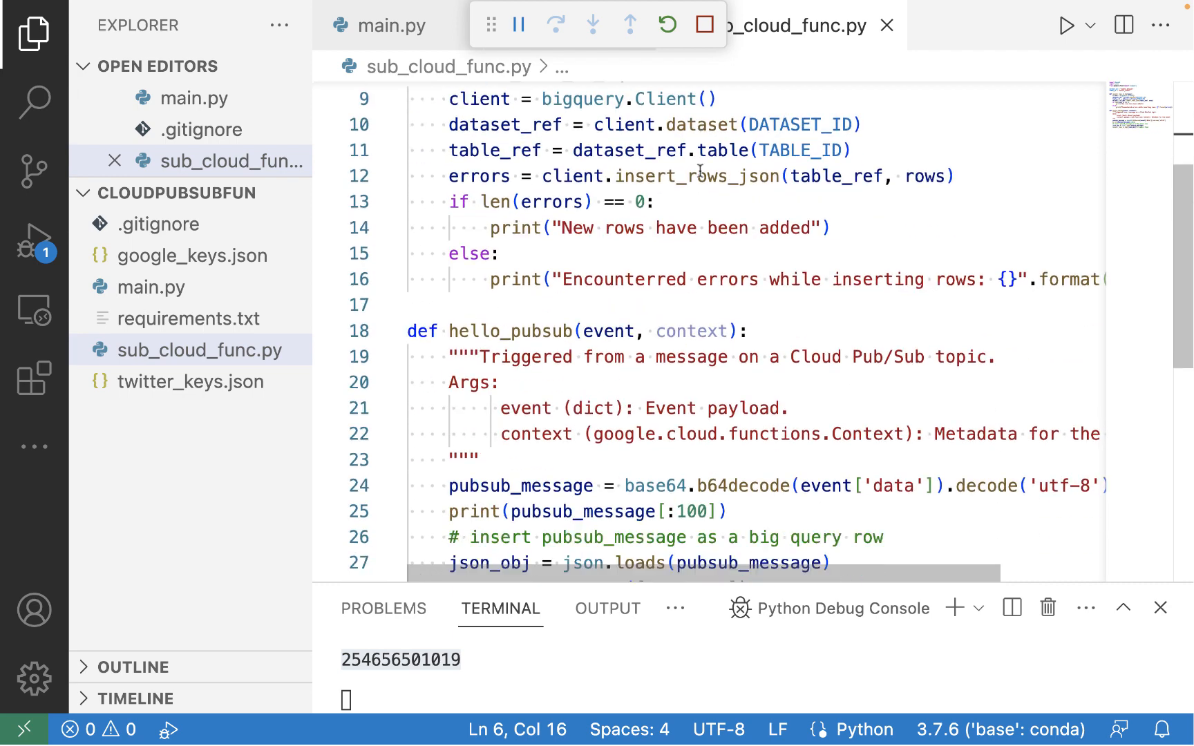
# Examine how the hello_pubsub function decodes the message, parses it as JSON and inserts it
pyautogui.moveTo(479, 215); pyautogui.dragTo(567, 216)
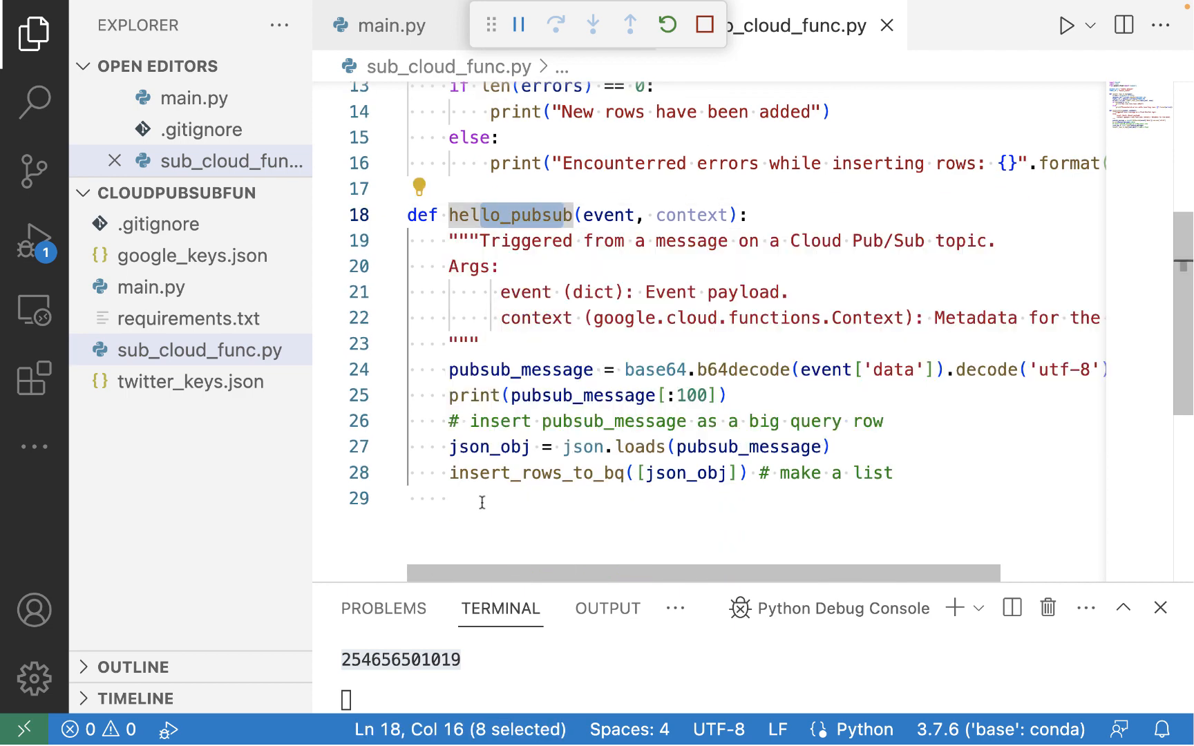
pyautogui.moveTo(739, 371); pyautogui.dragTo(915, 371)
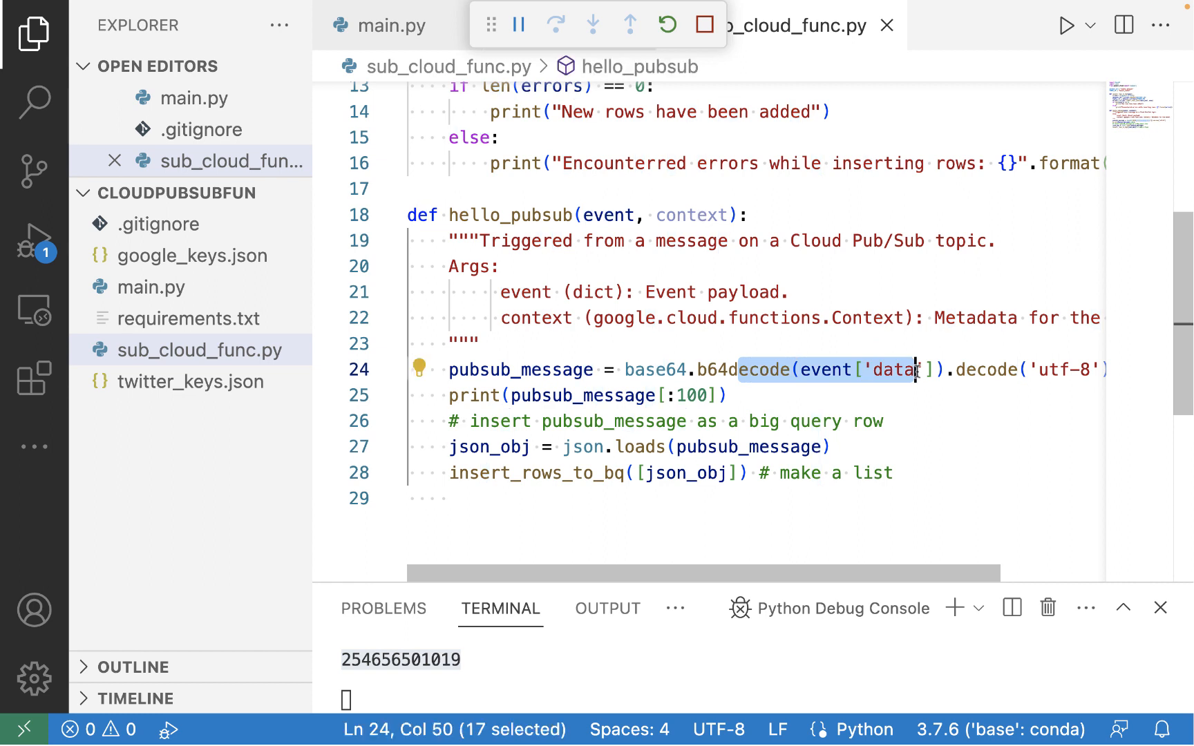
pyautogui.click(566, 395)
pyautogui.moveTo(541, 395); pyautogui.dragTo(646, 395)
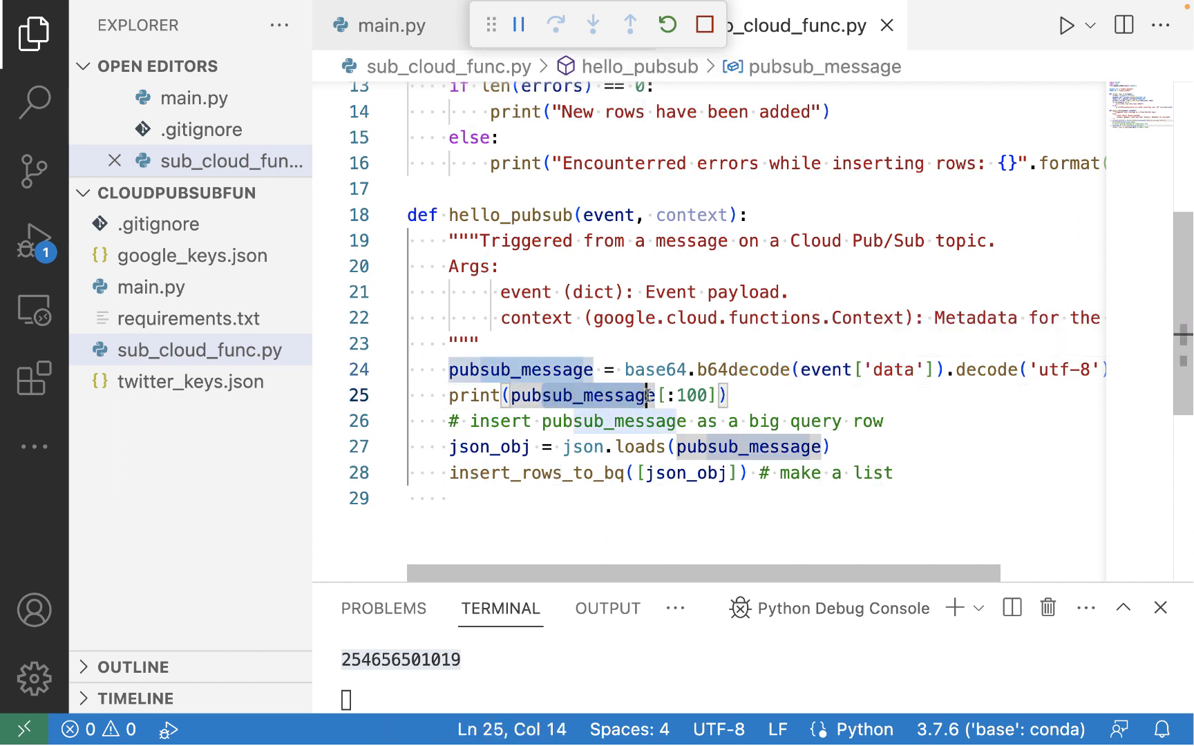
pyautogui.click(666, 447)
pyautogui.moveTo(506, 445)
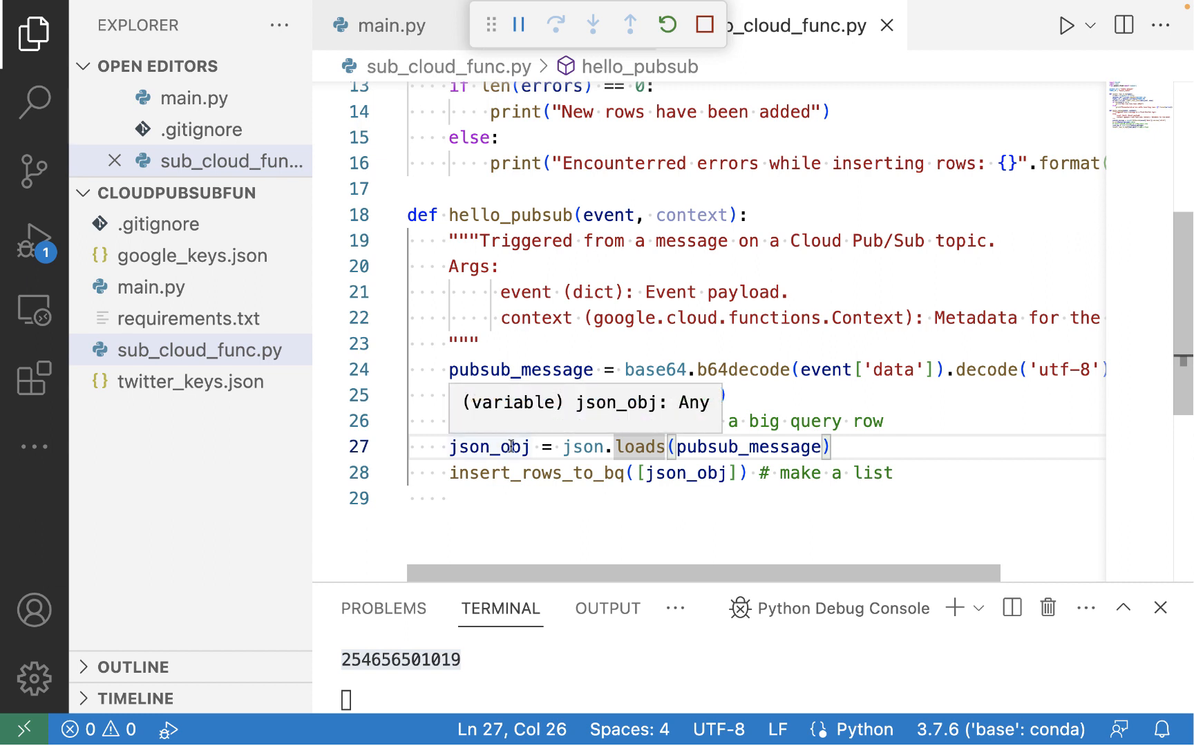
pyautogui.click(728, 447)
pyautogui.moveTo(696, 447); pyautogui.dragTo(833, 449)
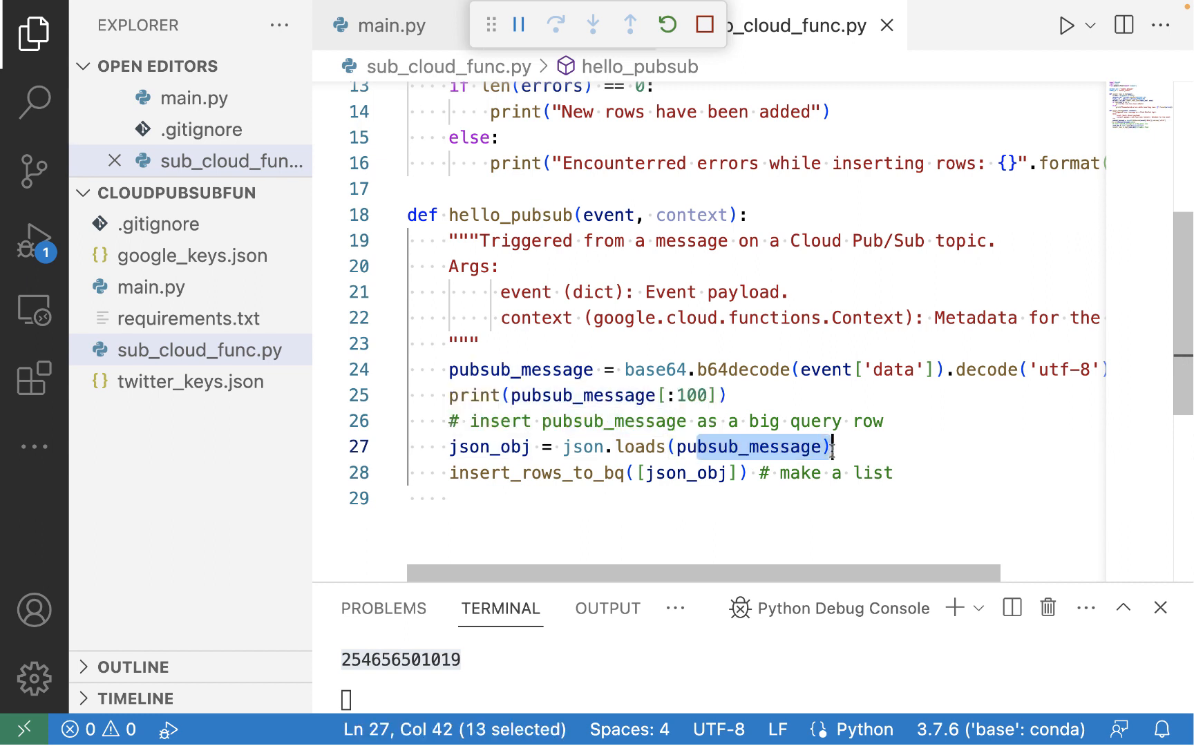
pyautogui.moveTo(646, 473); pyautogui.dragTo(729, 473)
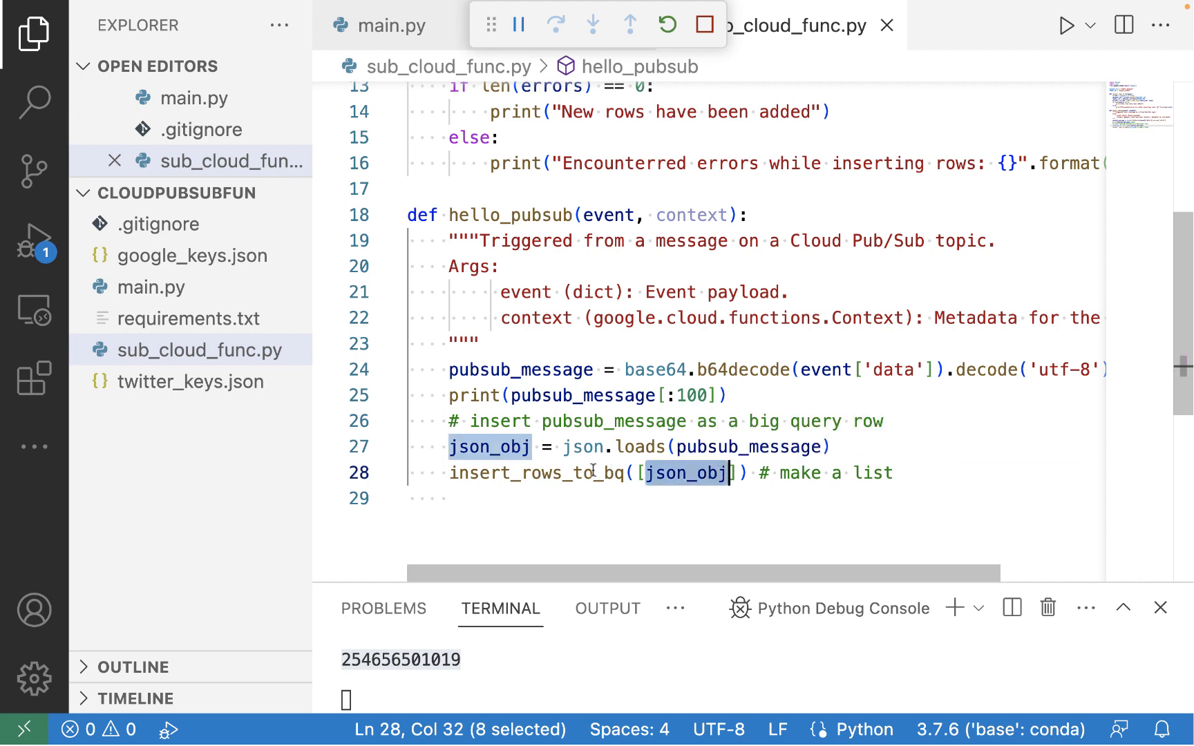
pyautogui.moveTo(592, 469)
pyautogui.scroll(5, 679, 292)
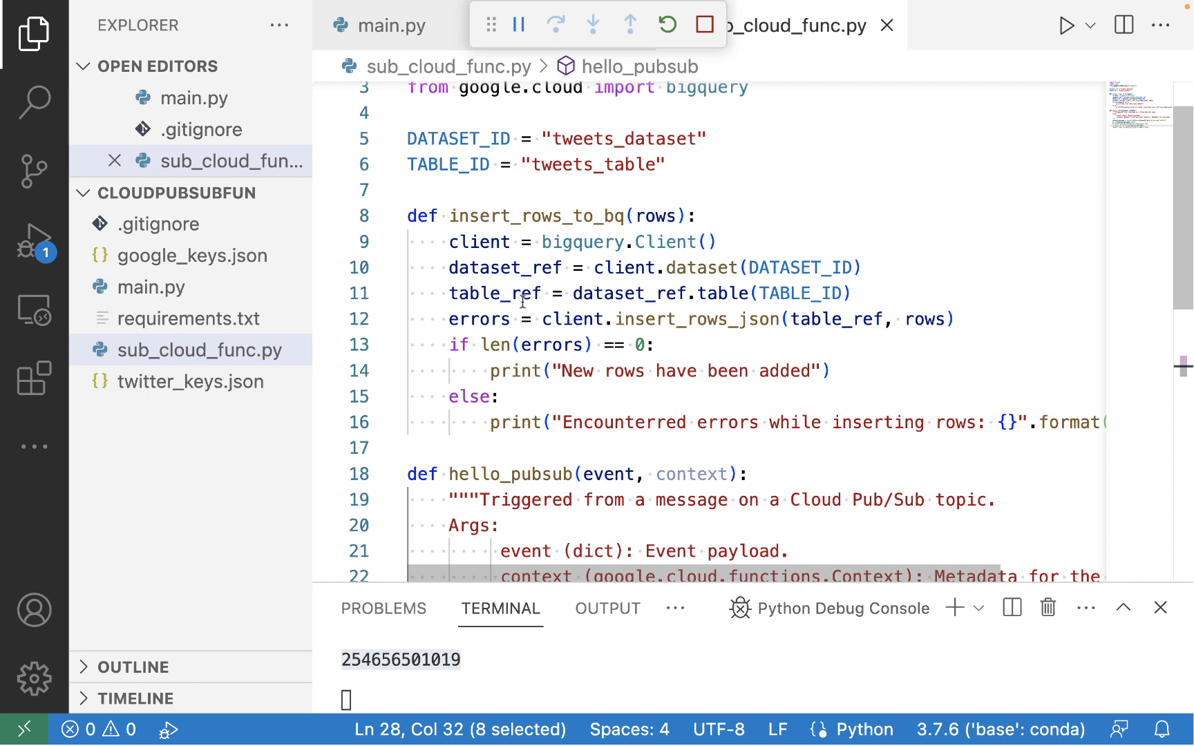
# Examine the insert_rows_to_bq function's BigQuery client, table reference, row insertion and error messages
pyautogui.moveTo(480, 243); pyautogui.dragTo(625, 243)
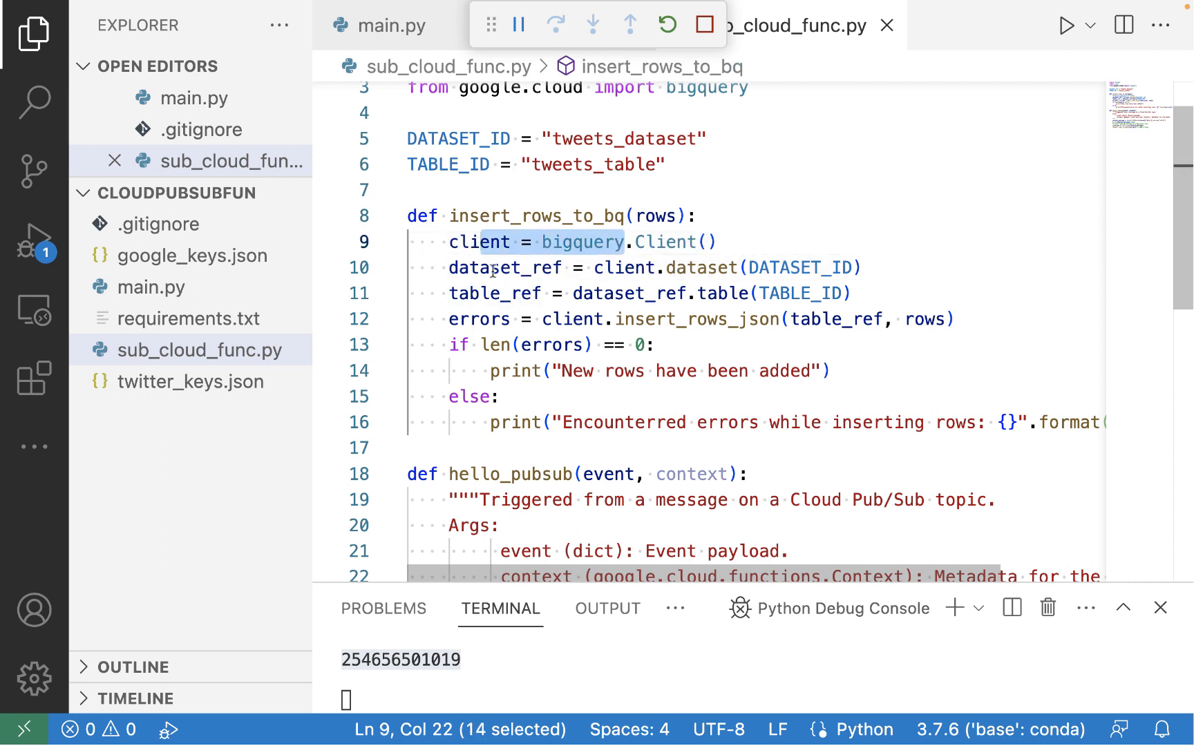
pyautogui.moveTo(469, 269); pyautogui.dragTo(563, 270)
pyautogui.moveTo(470, 293); pyautogui.dragTo(550, 289)
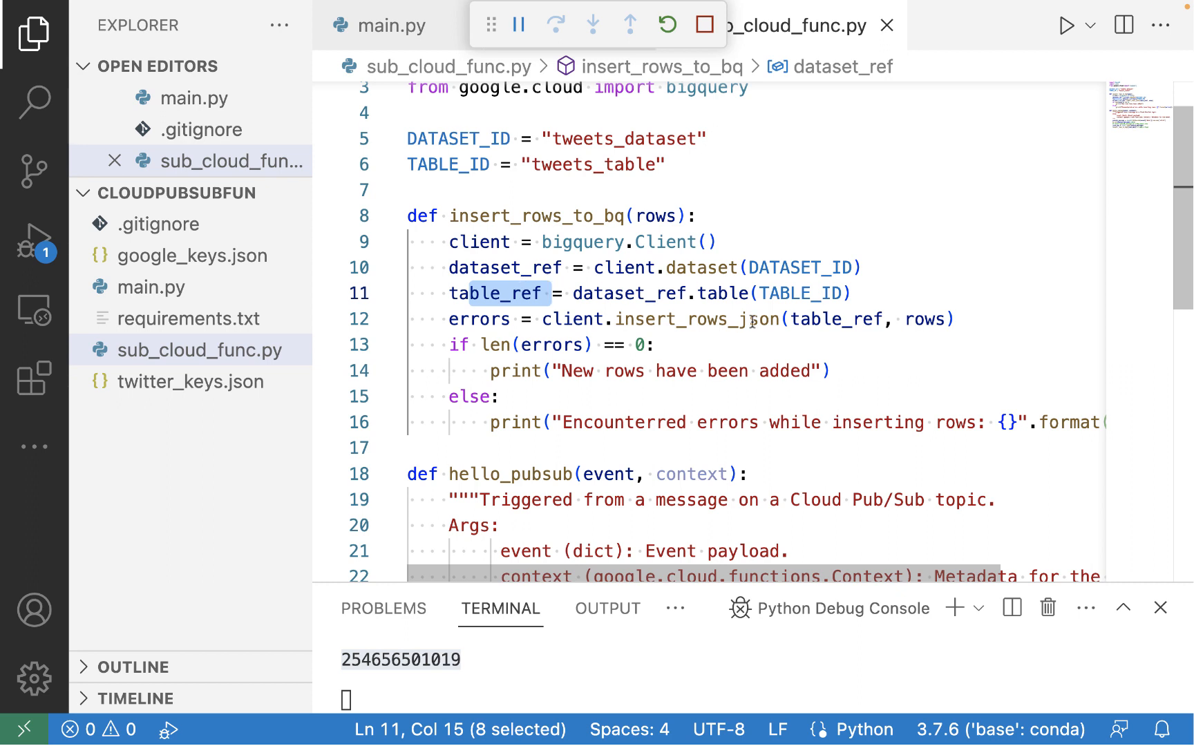
pyautogui.moveTo(687, 318); pyautogui.dragTo(983, 320)
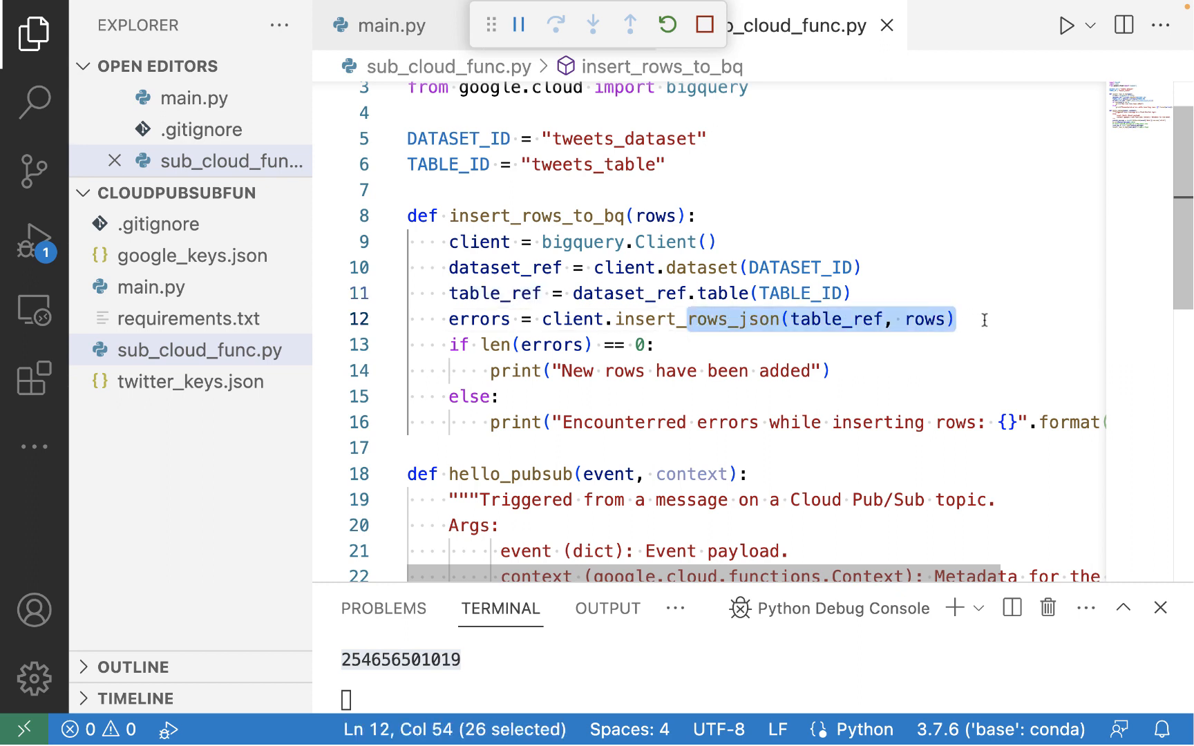
pyautogui.click(736, 319)
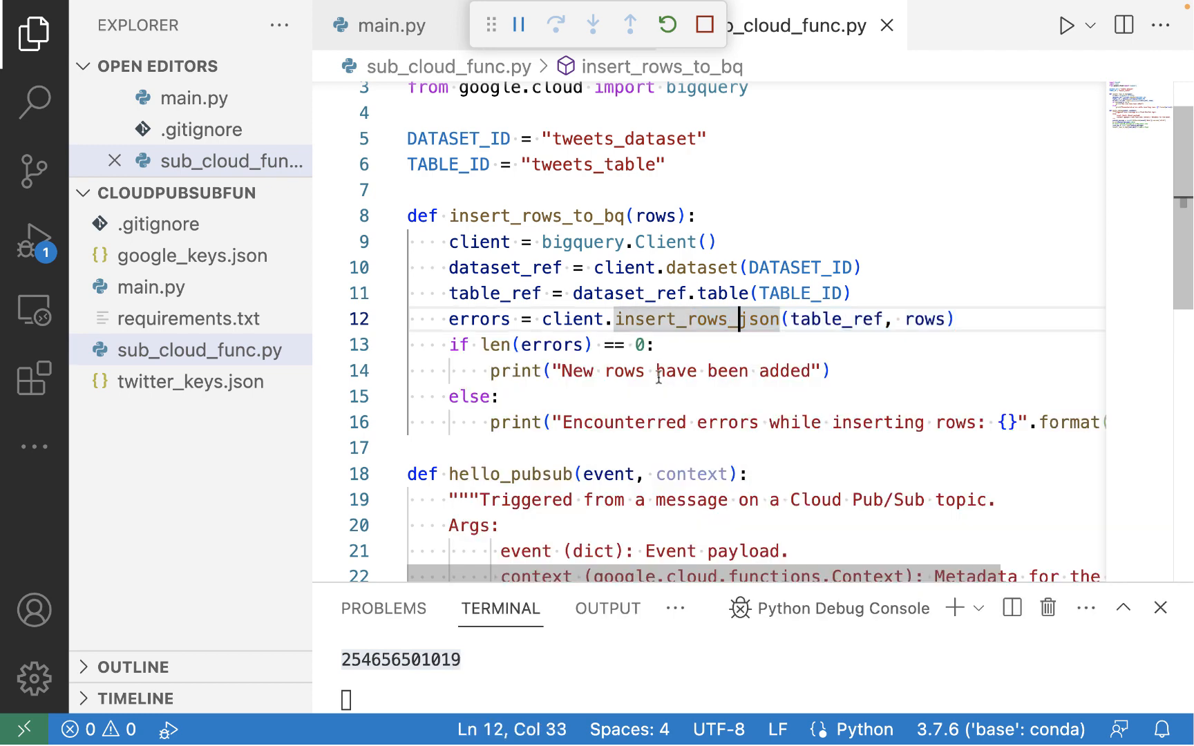
pyautogui.moveTo(559, 372)
pyautogui.click(542, 445)
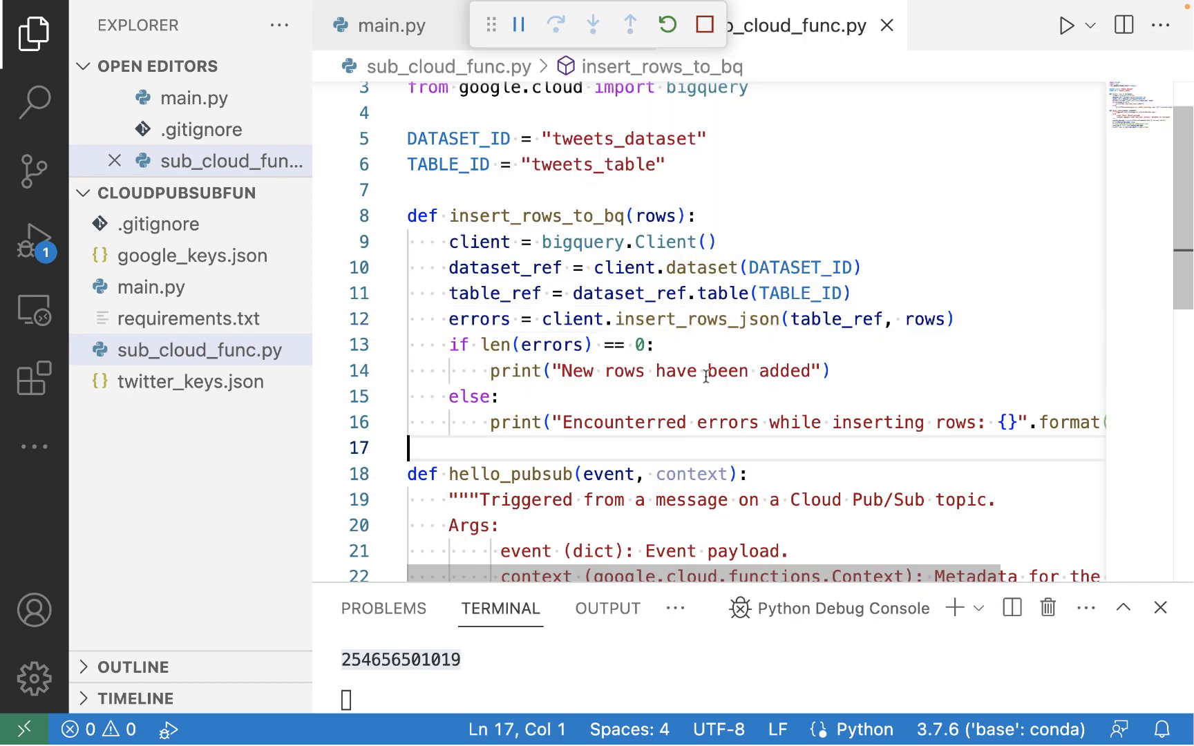
pyautogui.click(801, 371)
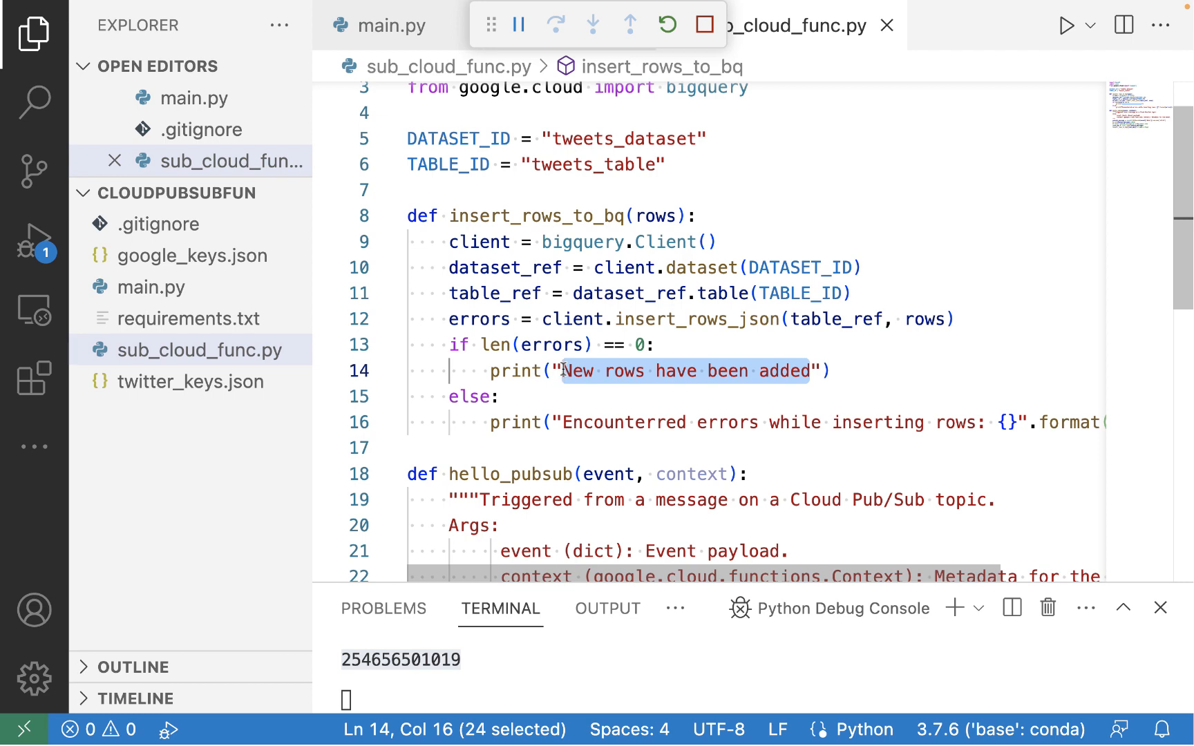
pyautogui.click(563, 422)
pyautogui.moveTo(564, 422); pyautogui.dragTo(1013, 422)
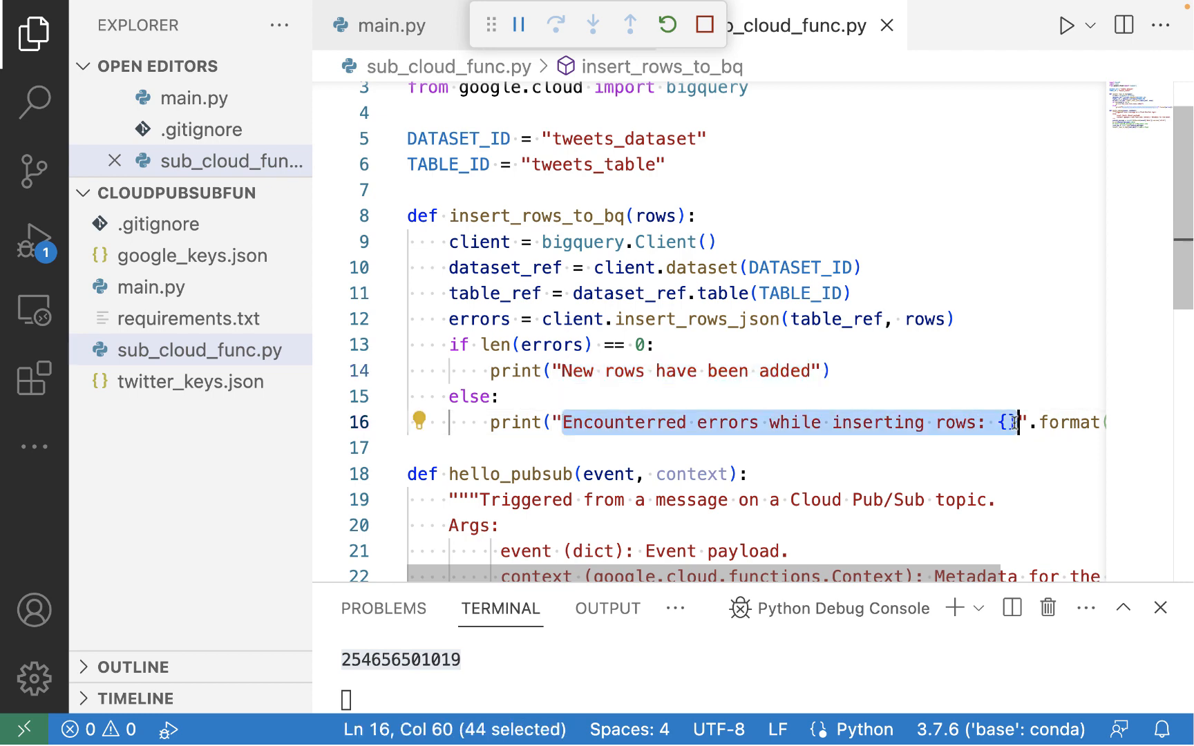
# Copy all of sub_cloud_func.py and paste it over the template code in the function's main.py
pyautogui.press('super+b')
pyautogui.click(776, 354)
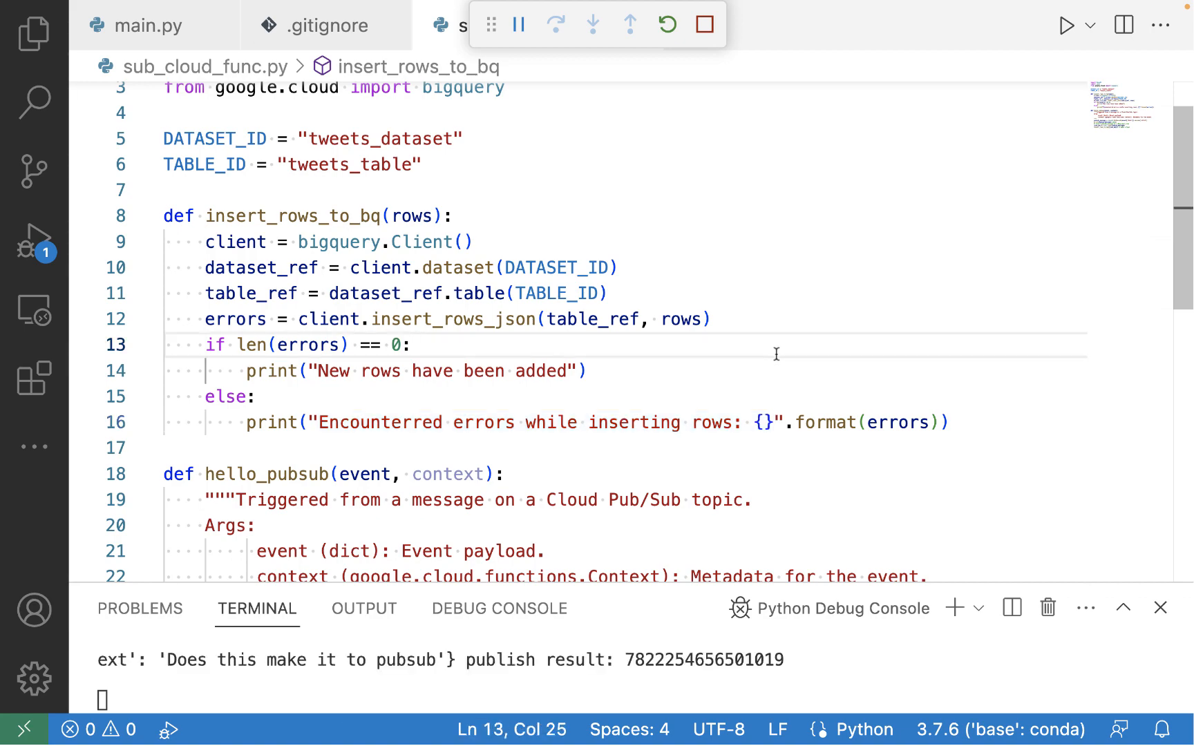
pyautogui.press('super+a')
pyautogui.hotkey('ctrl', 'Right')
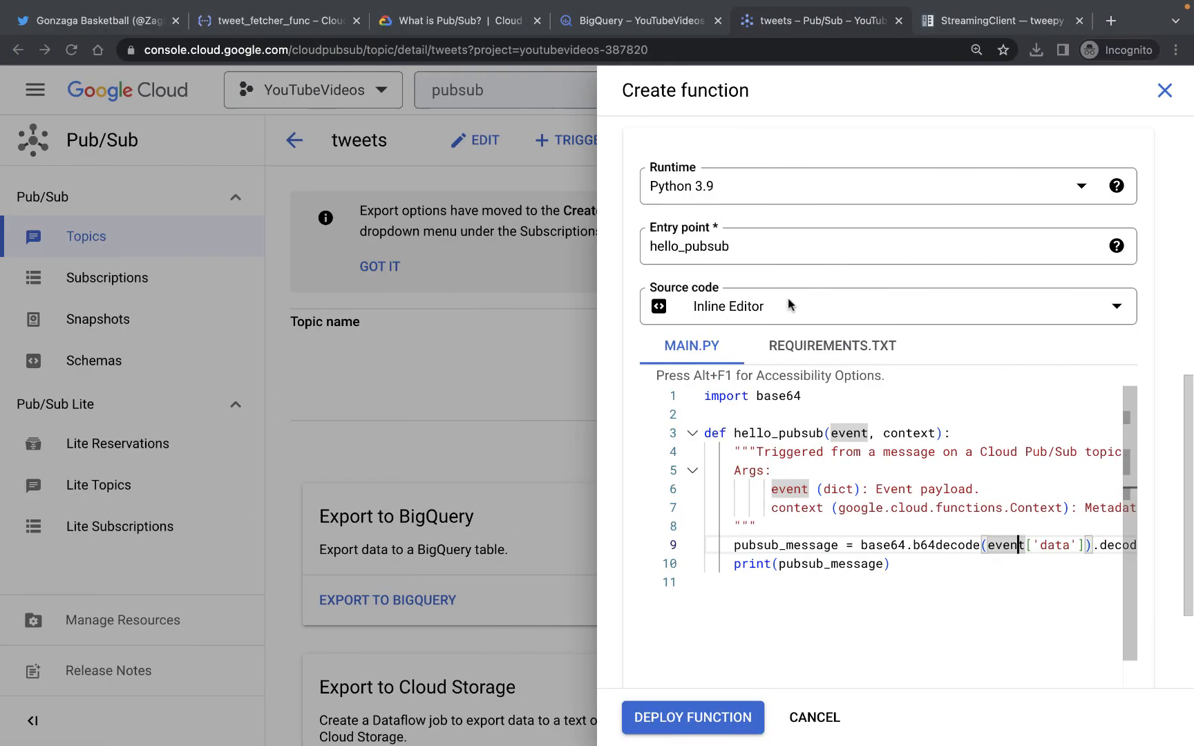
pyautogui.click(904, 566)
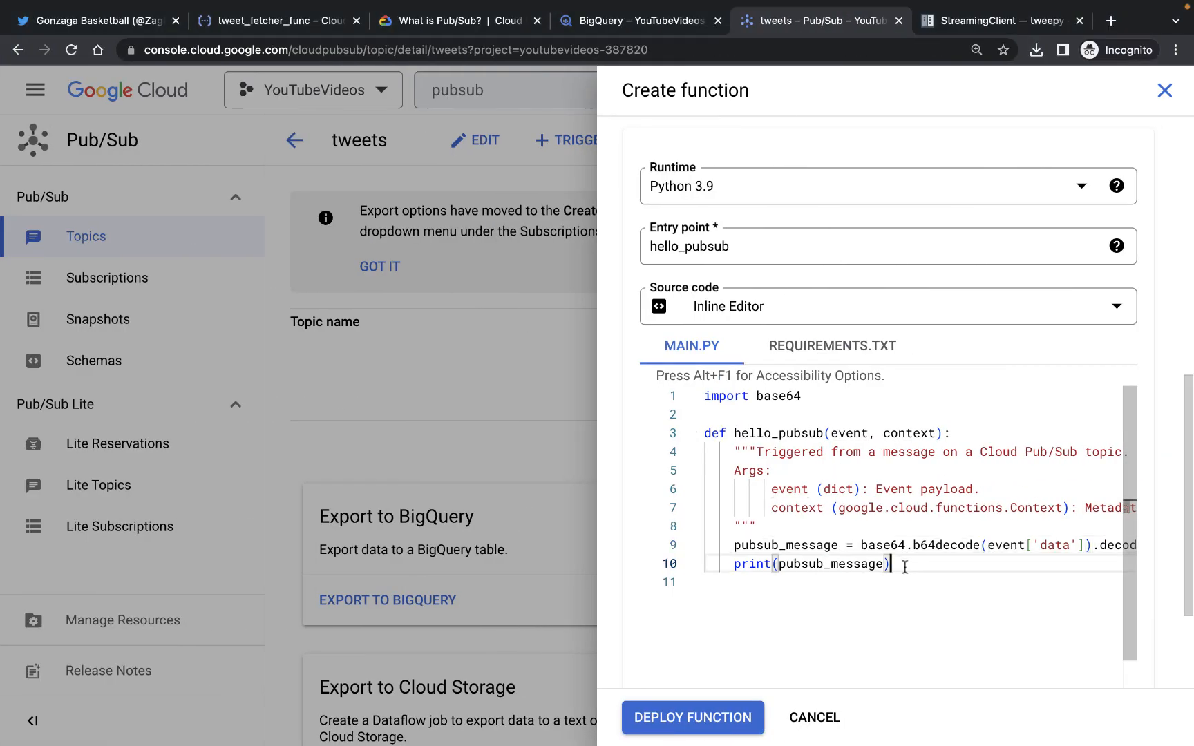
pyautogui.keyDown('shift'); pyautogui.click(677, 393); pyautogui.keyUp('shift')
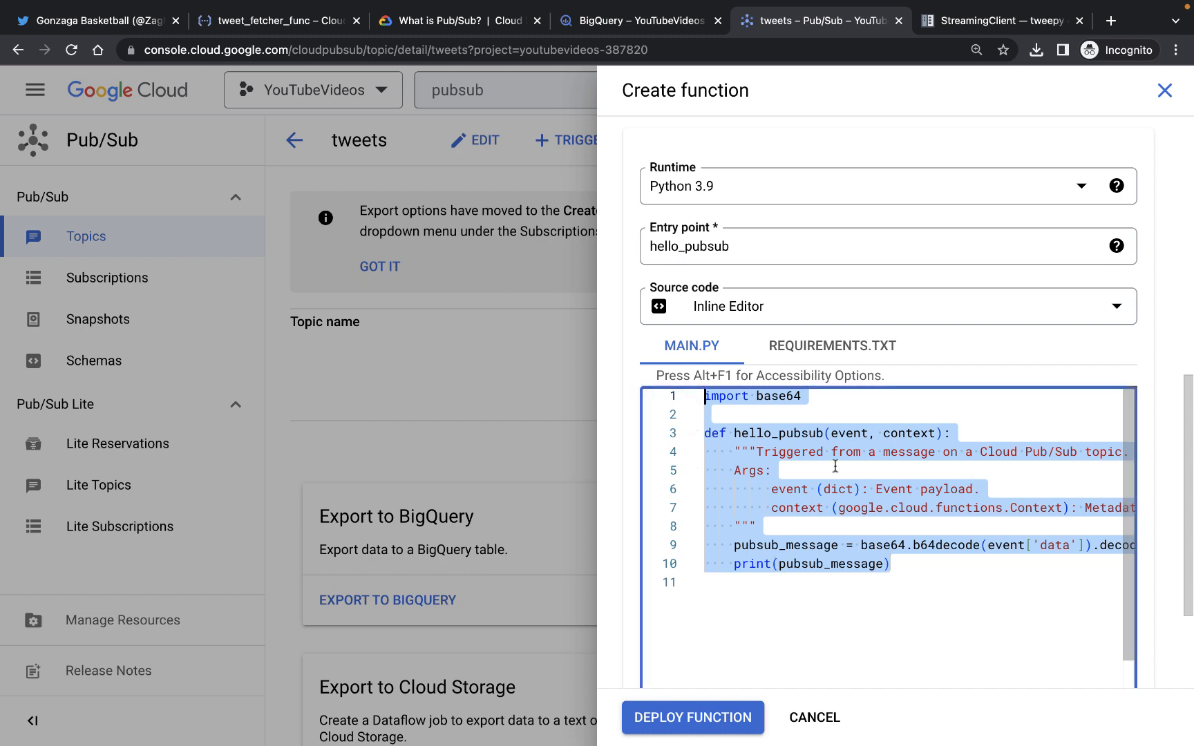
pyautogui.press('super+v')
pyautogui.scroll(3, 834, 466)
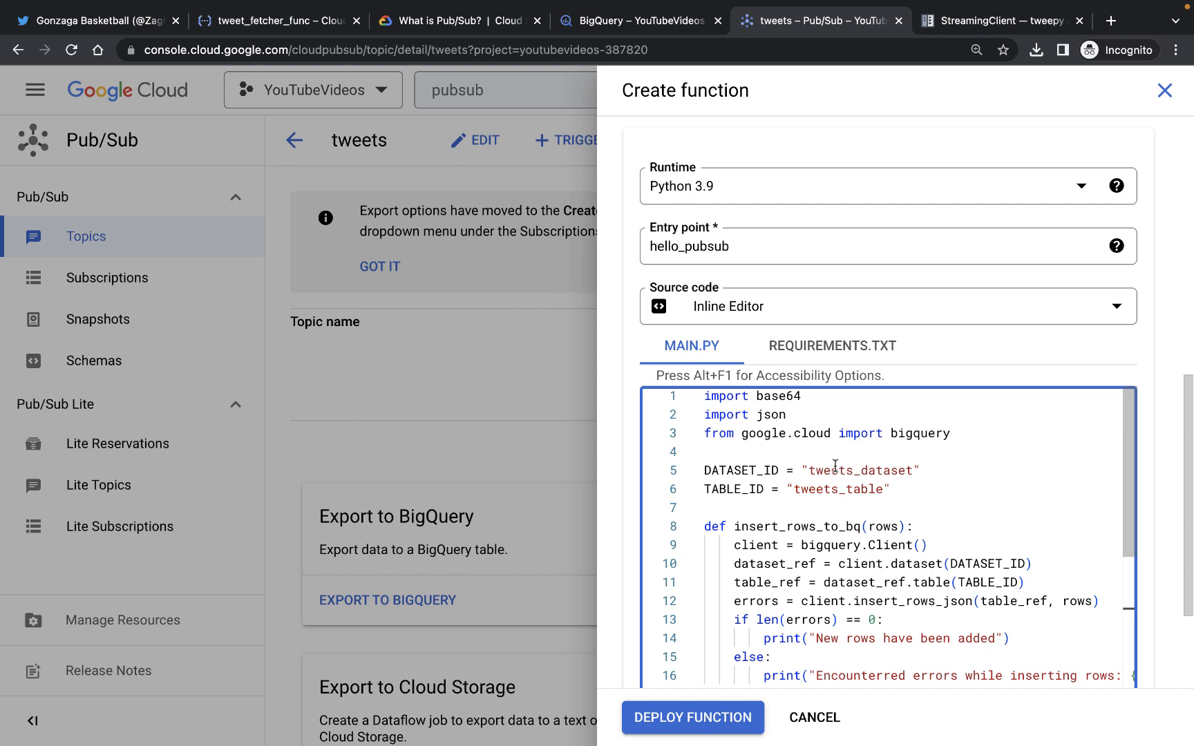
pyautogui.scroll(-8, 835, 466)
pyautogui.scroll(4, 834, 466)
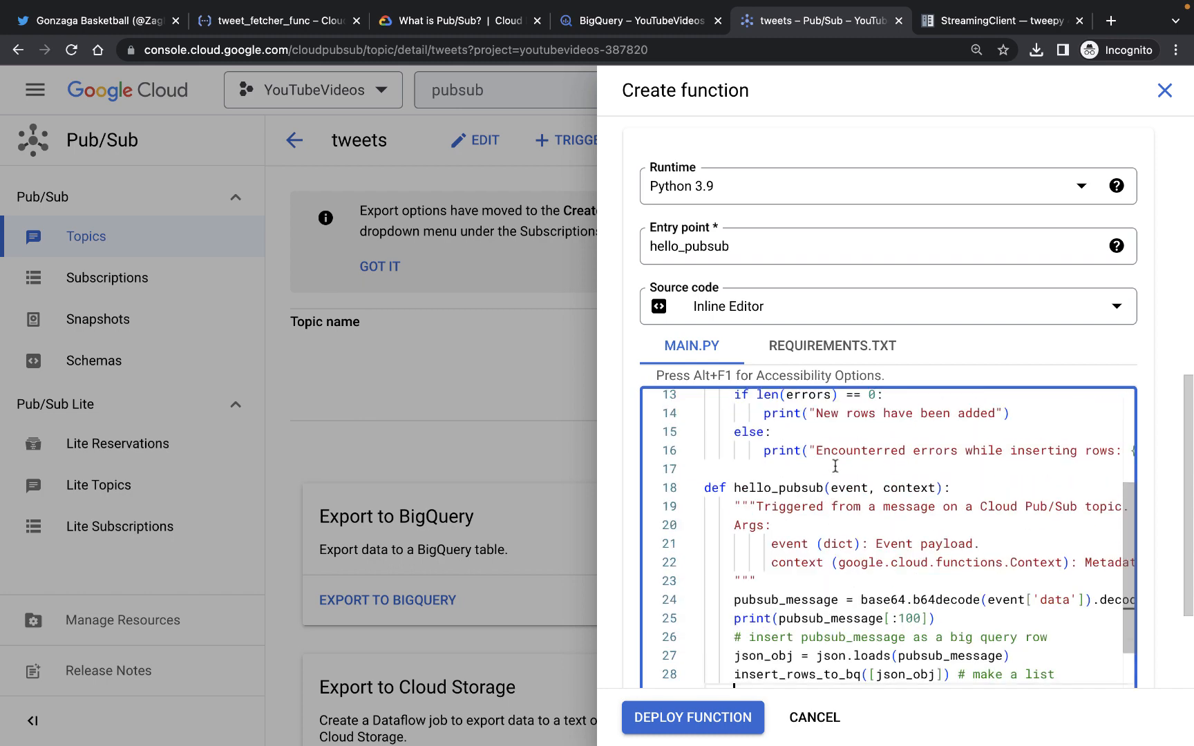
# Add google-cloud-bigquery as a dependency in the function's requirements.txt
pyautogui.click(849, 350)
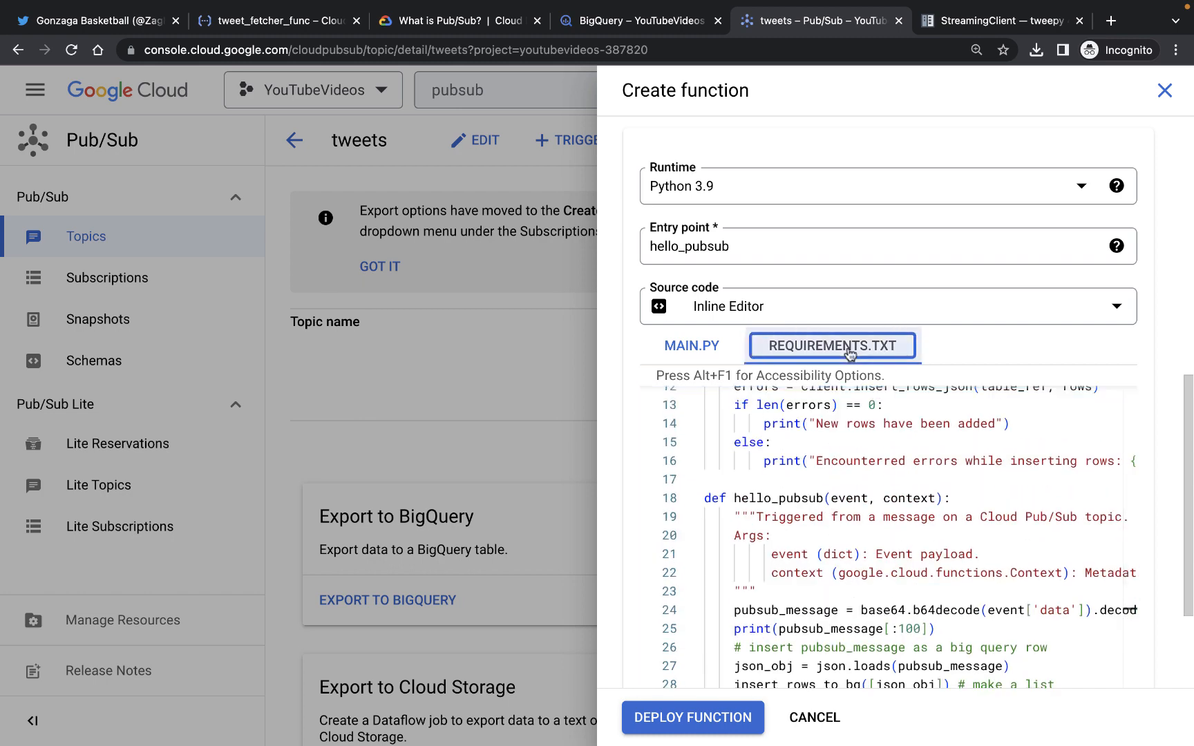
pyautogui.click(791, 460)
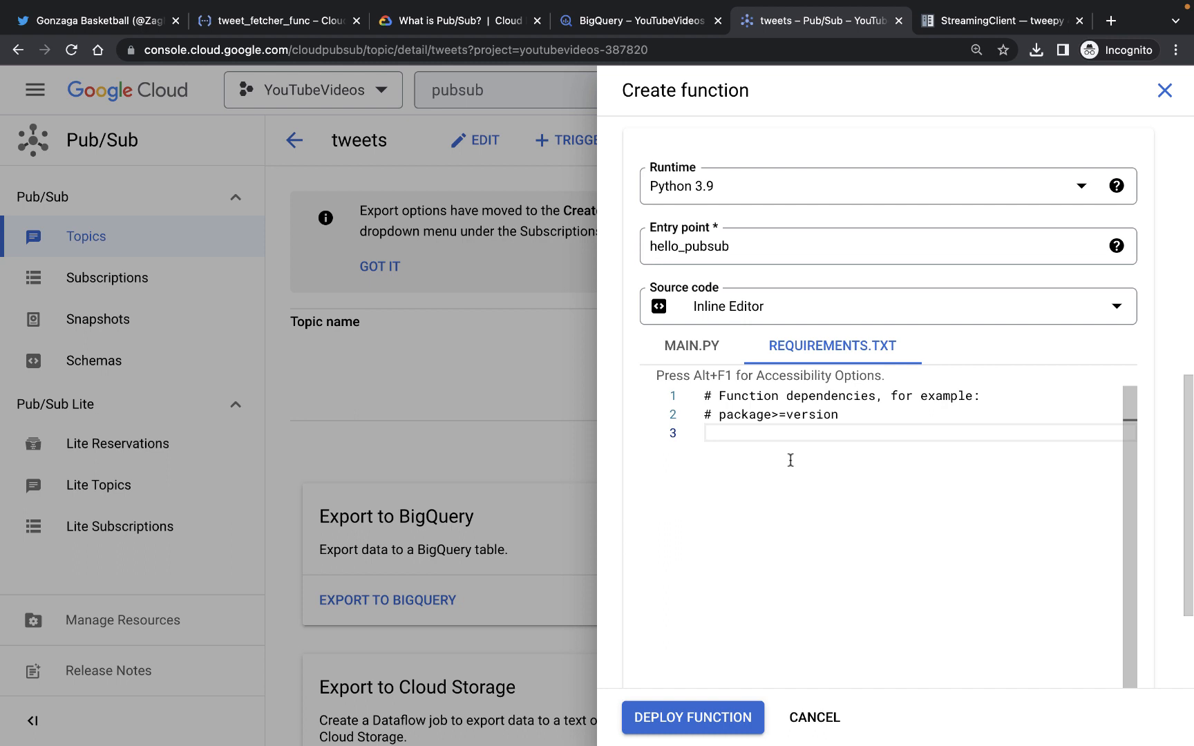
pyautogui.write('google-cl')
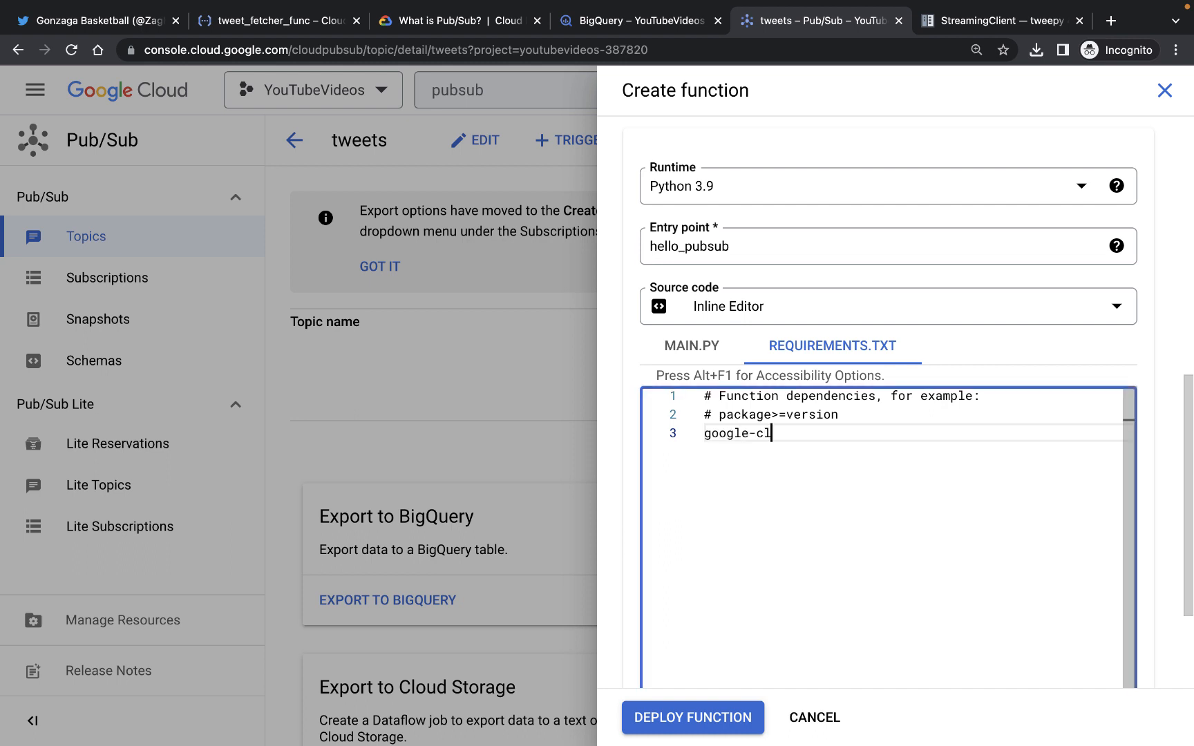
pyautogui.write('oud-bigquerry')
pyautogui.press('BackSpace')
pyautogui.press('BackSpace')
pyautogui.write('y')
# Compare the dependency with main.py's bigquery import, then deploy the Cloud Function
pyautogui.click(693, 352)
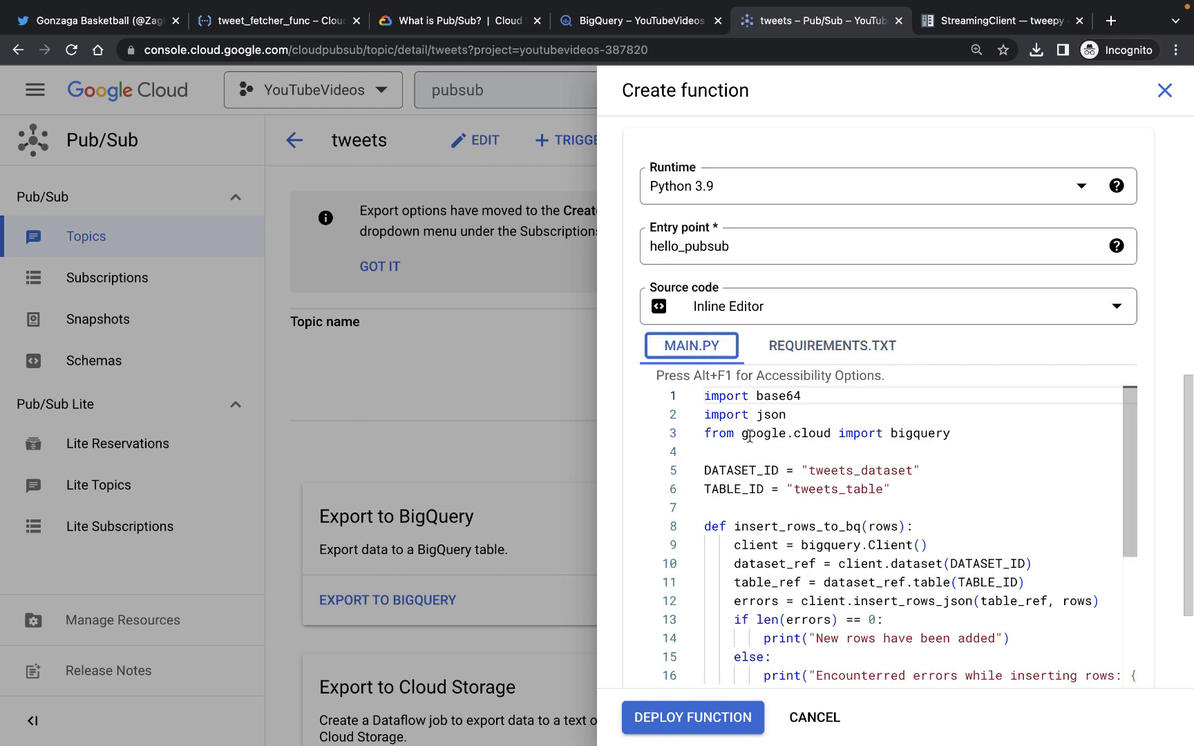
pyautogui.moveTo(748, 433); pyautogui.dragTo(949, 434)
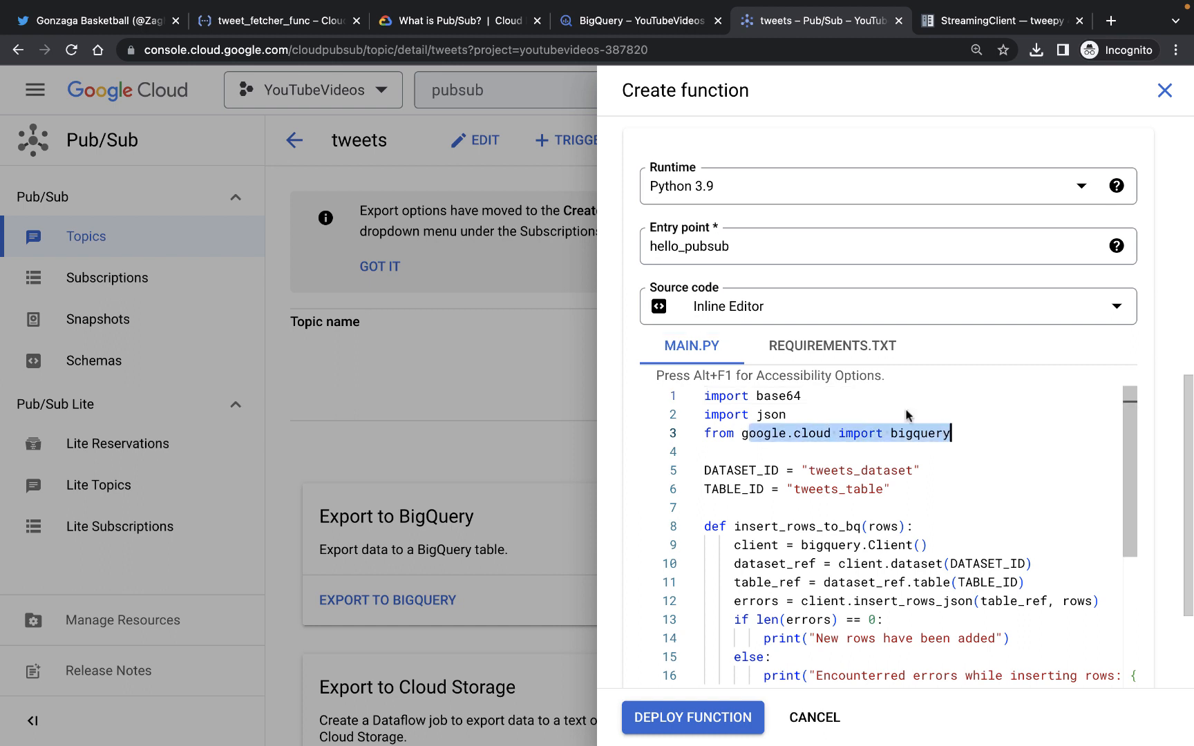
pyautogui.click(836, 349)
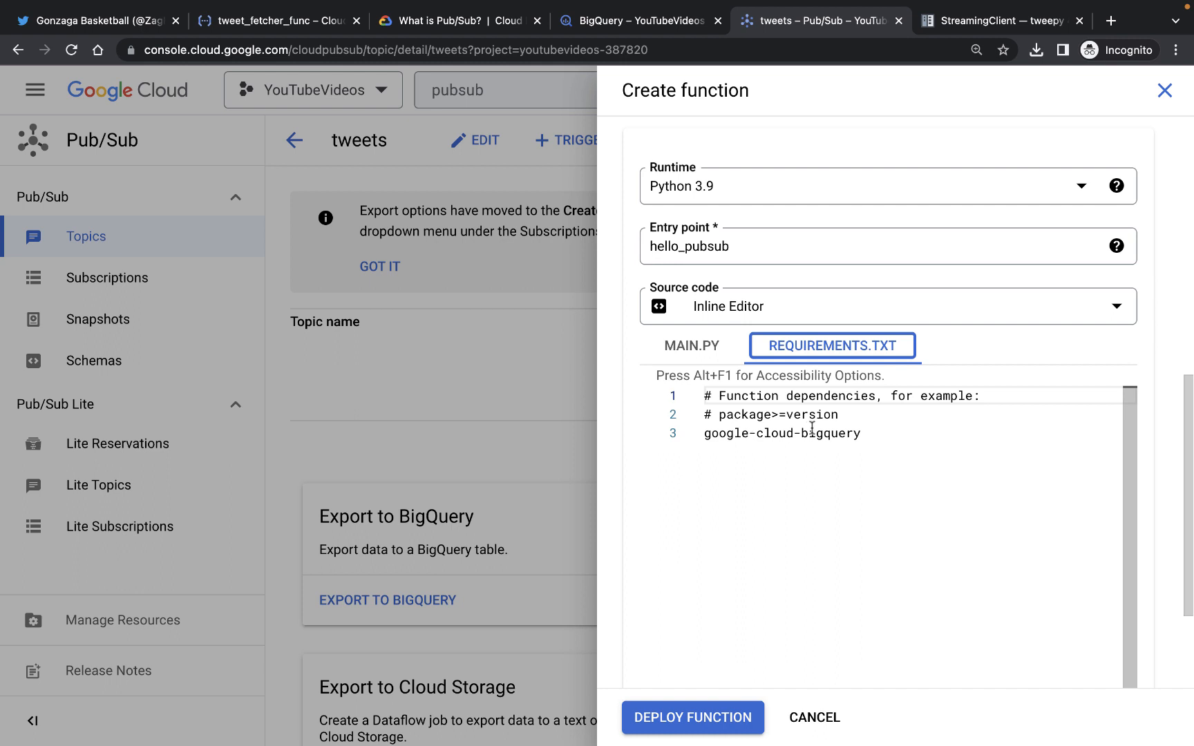
pyautogui.click(703, 713)
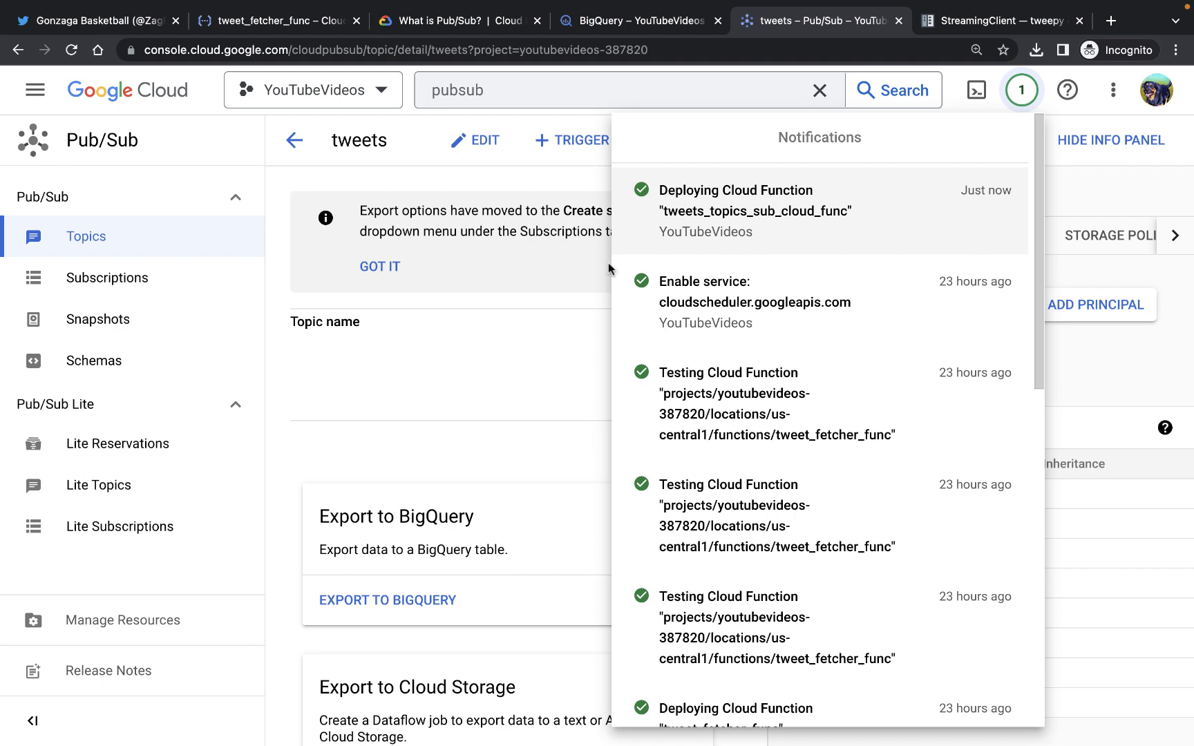
pyautogui.click(536, 337)
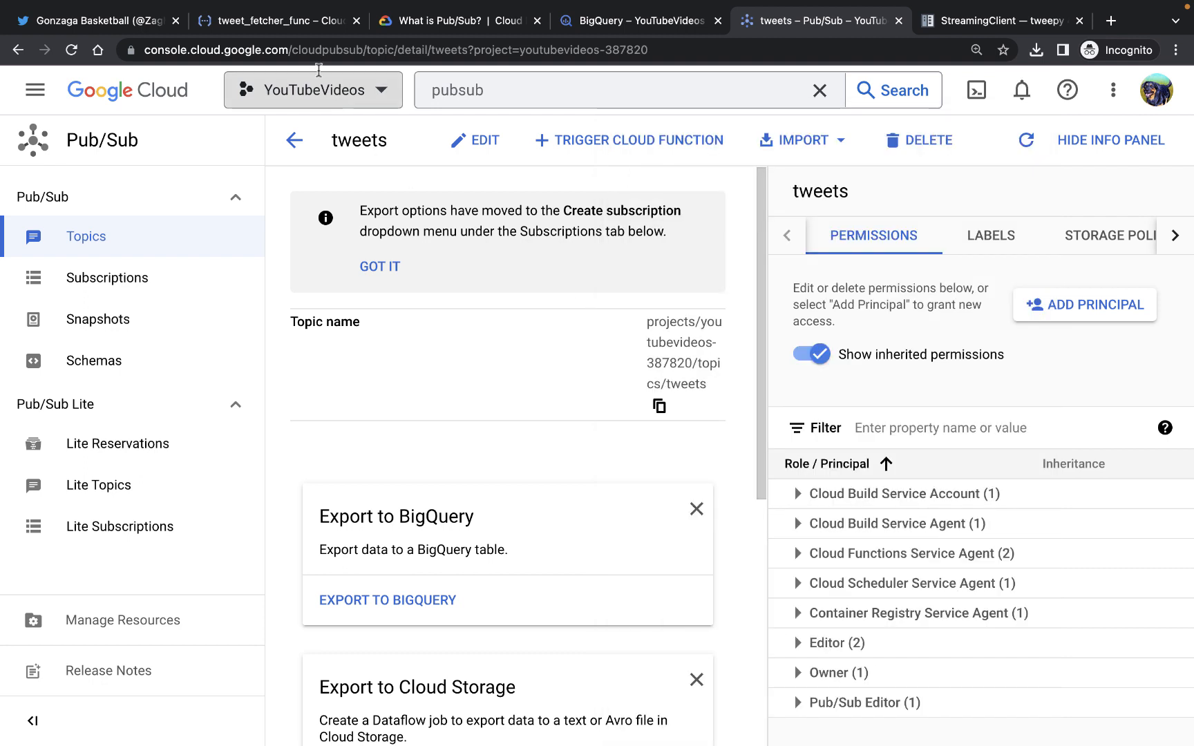
# View tweets_table's schema, then run SELECT * FROM tweets_dataset.tweets_table; in a new BigQuery query tab
pyautogui.click(667, 28)
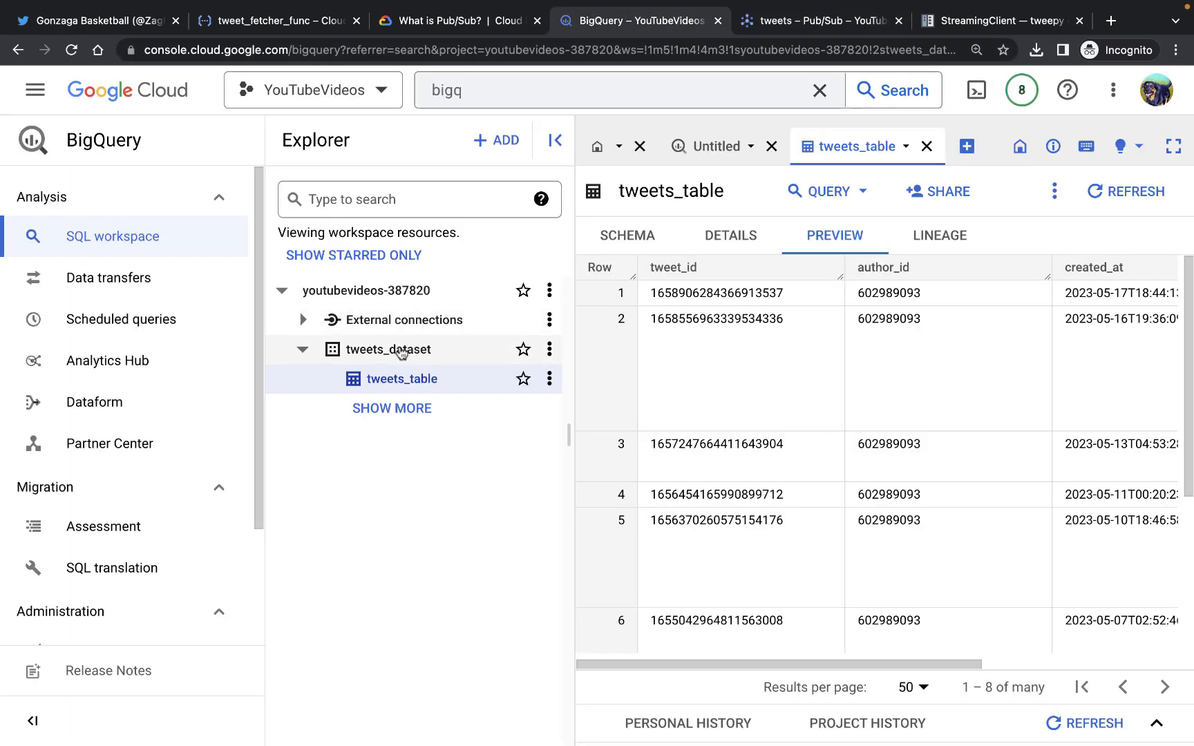
pyautogui.click(625, 237)
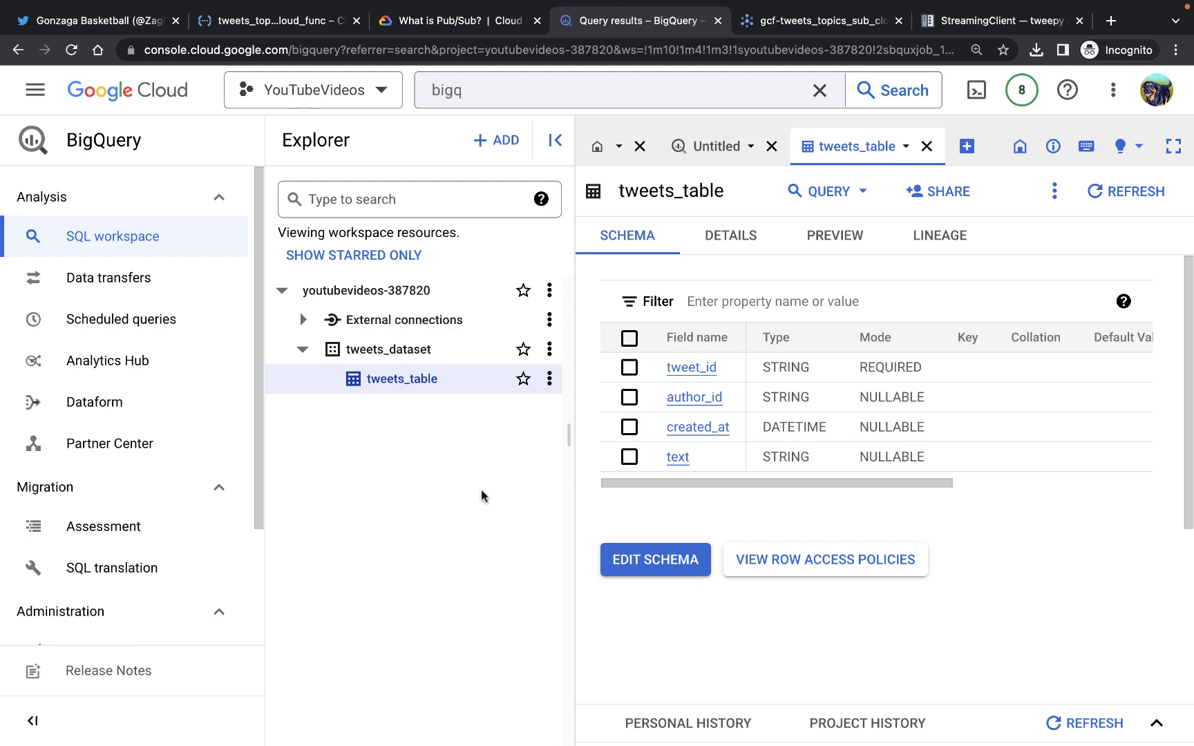
pyautogui.click(715, 140)
pyautogui.click(698, 238)
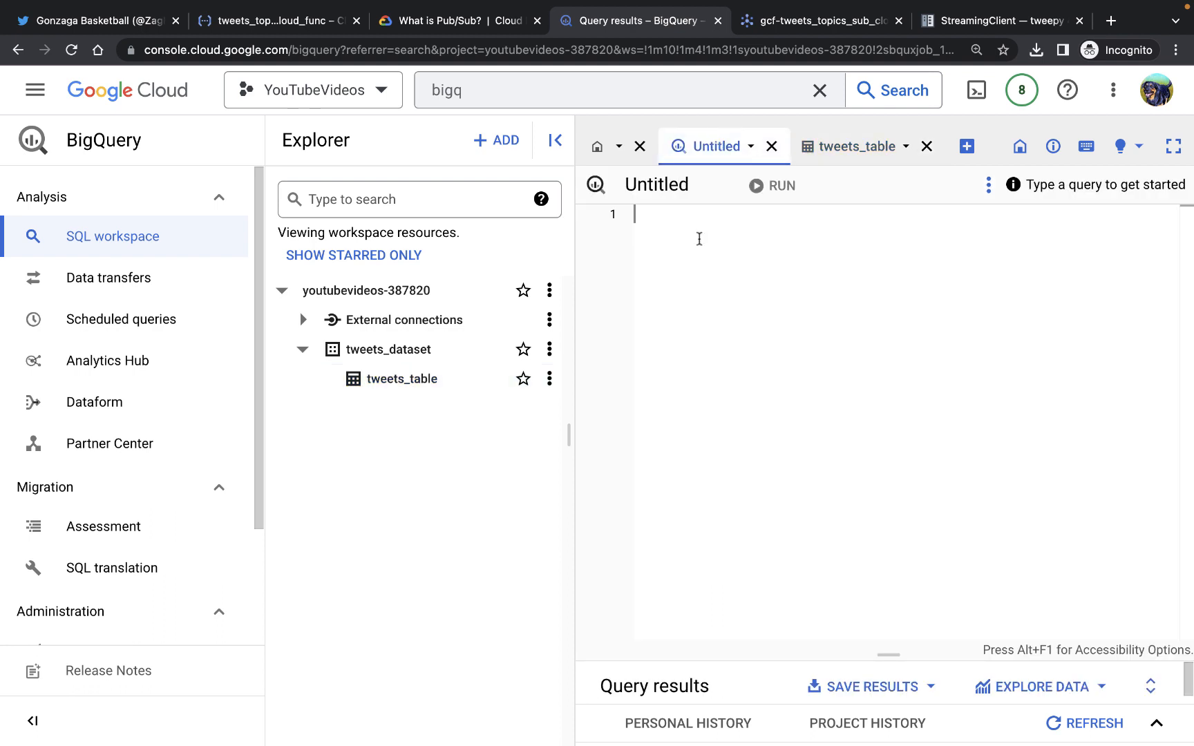
pyautogui.write('SELECT * FROM tweets_dataset.tweets_table;')
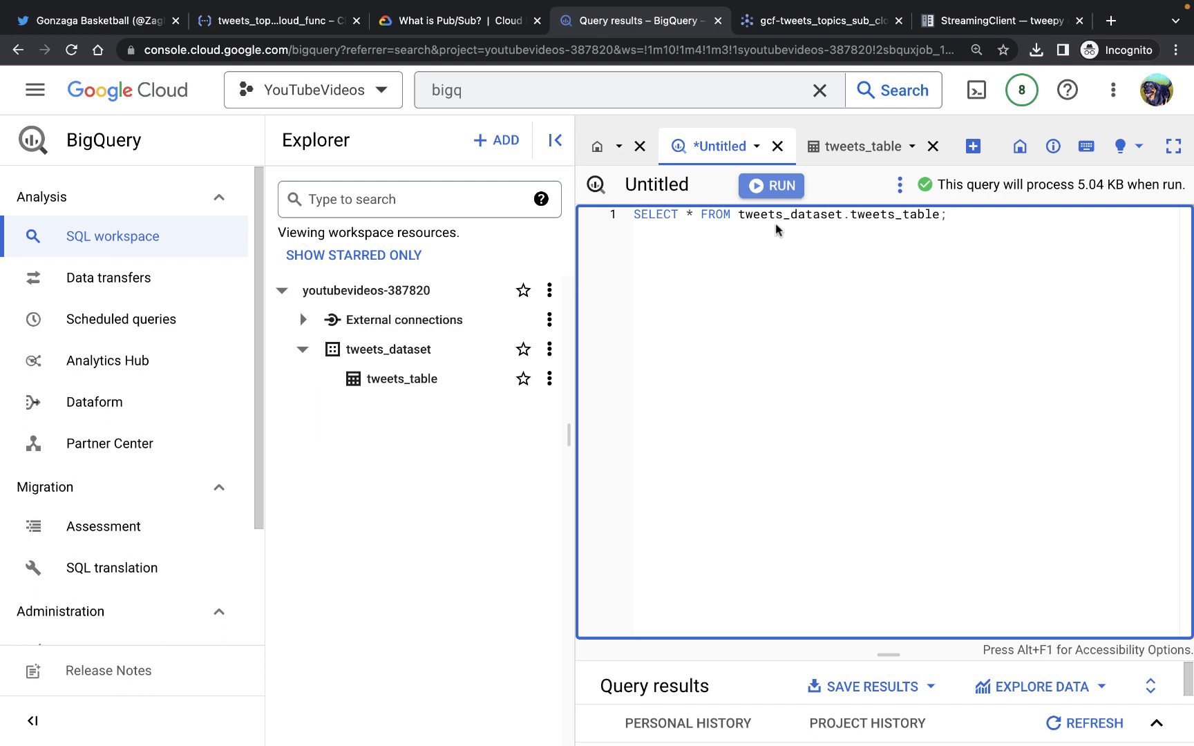
pyautogui.press('super+Return')
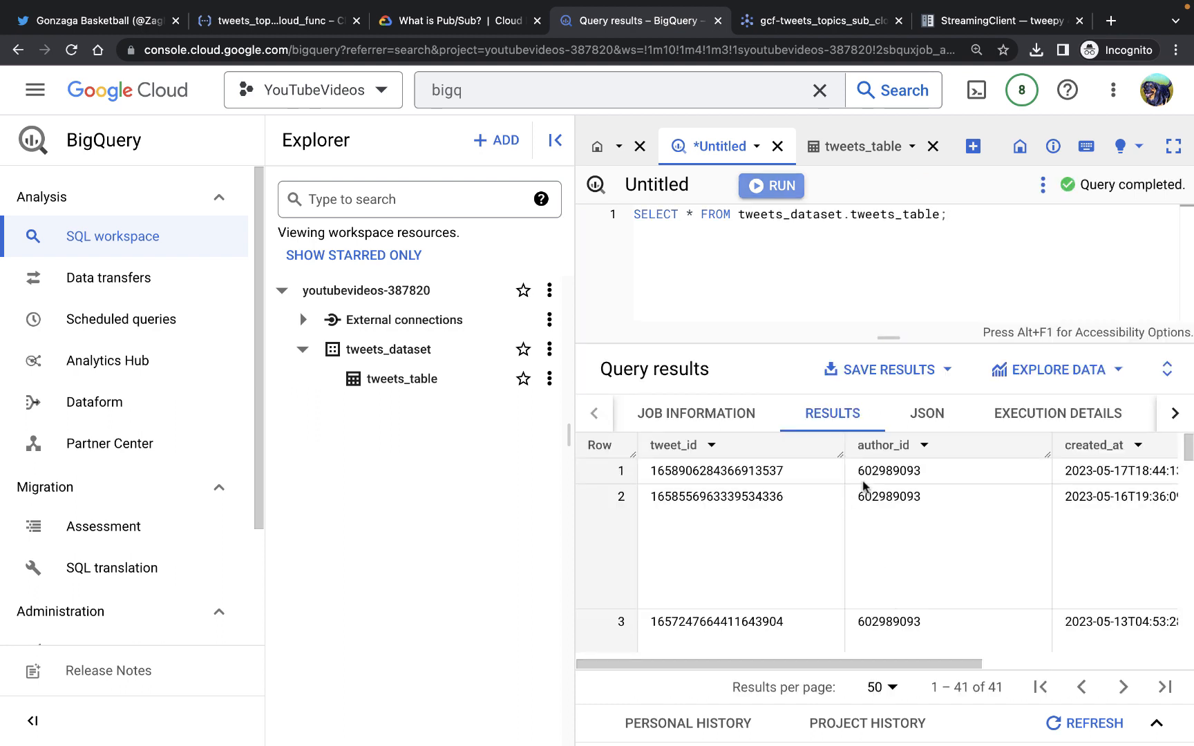
# Scroll through the query results to inspect the text of the most recently inserted tweet
pyautogui.hscroll(5, 863, 487)
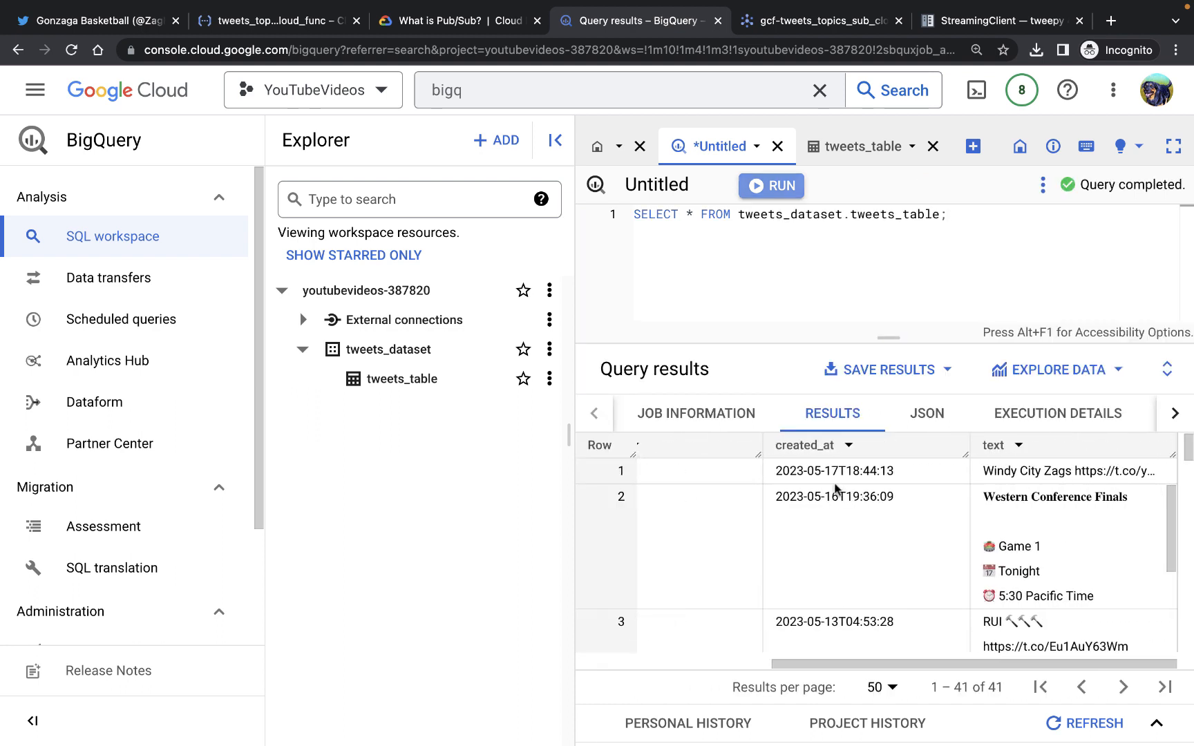
pyautogui.scroll(-1, 822, 485)
pyautogui.scroll(-10, 822, 486)
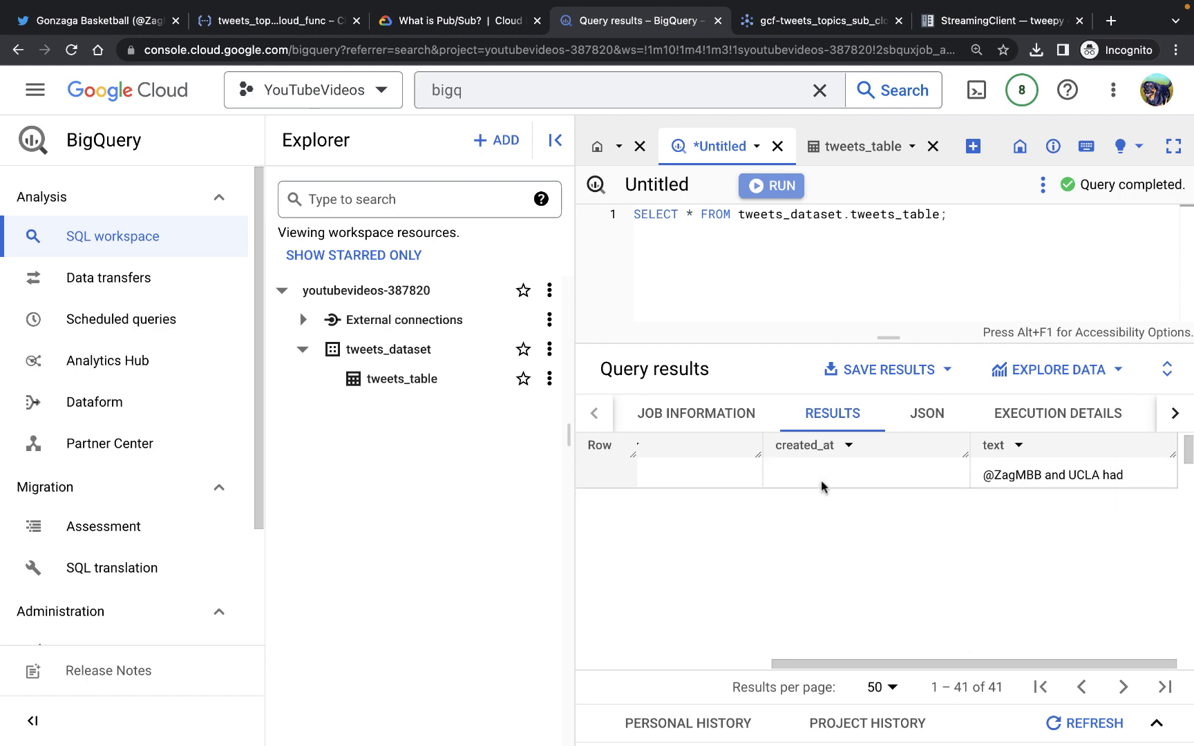
pyautogui.scroll(-15, 822, 485)
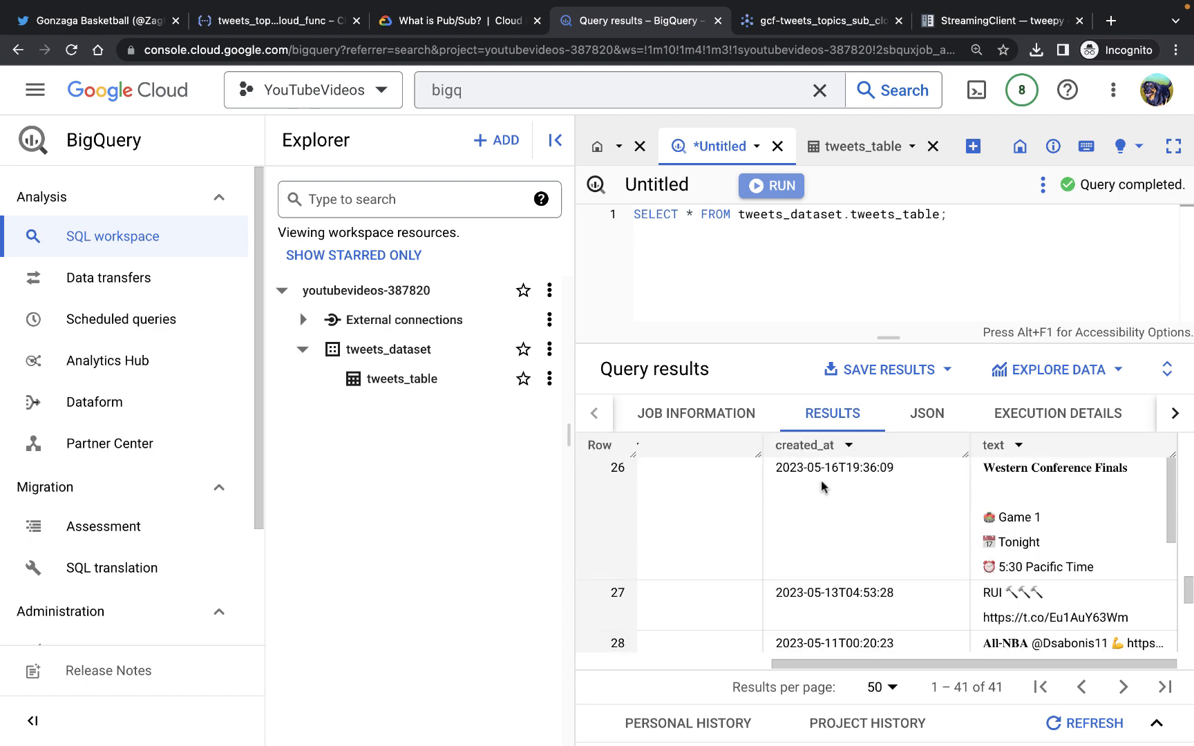
pyautogui.scroll(-12, 822, 486)
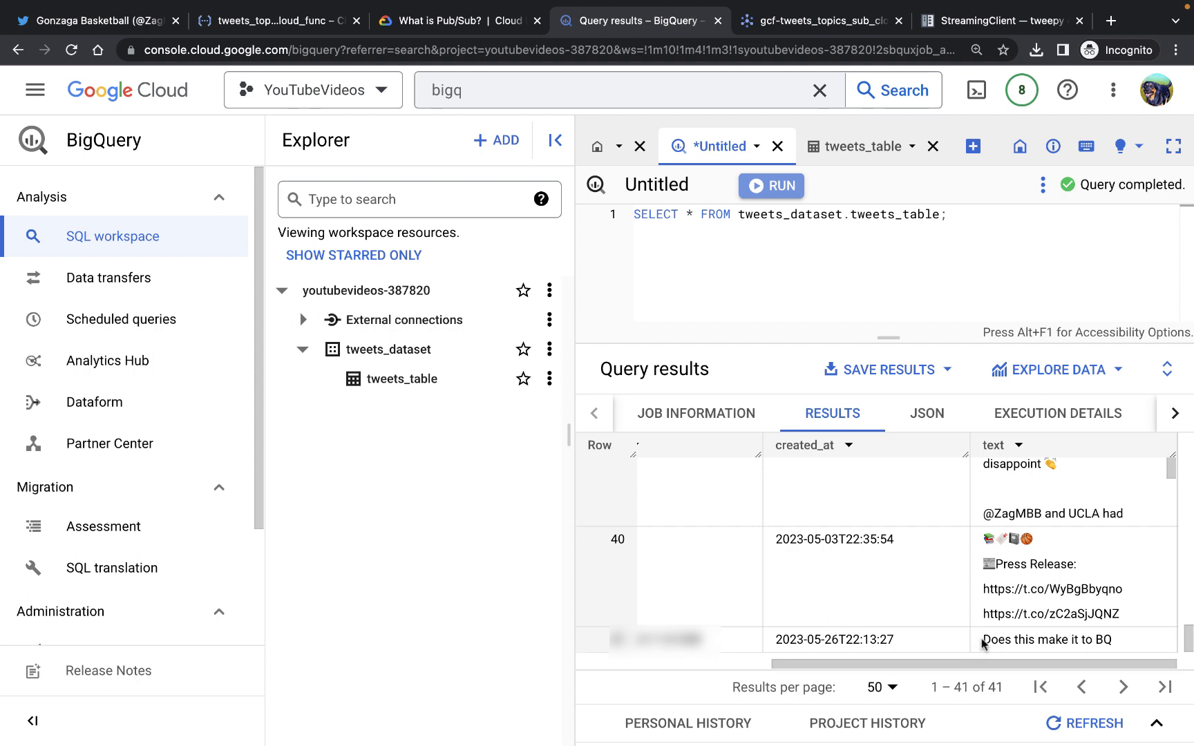
pyautogui.moveTo(982, 641); pyautogui.dragTo(1115, 641)
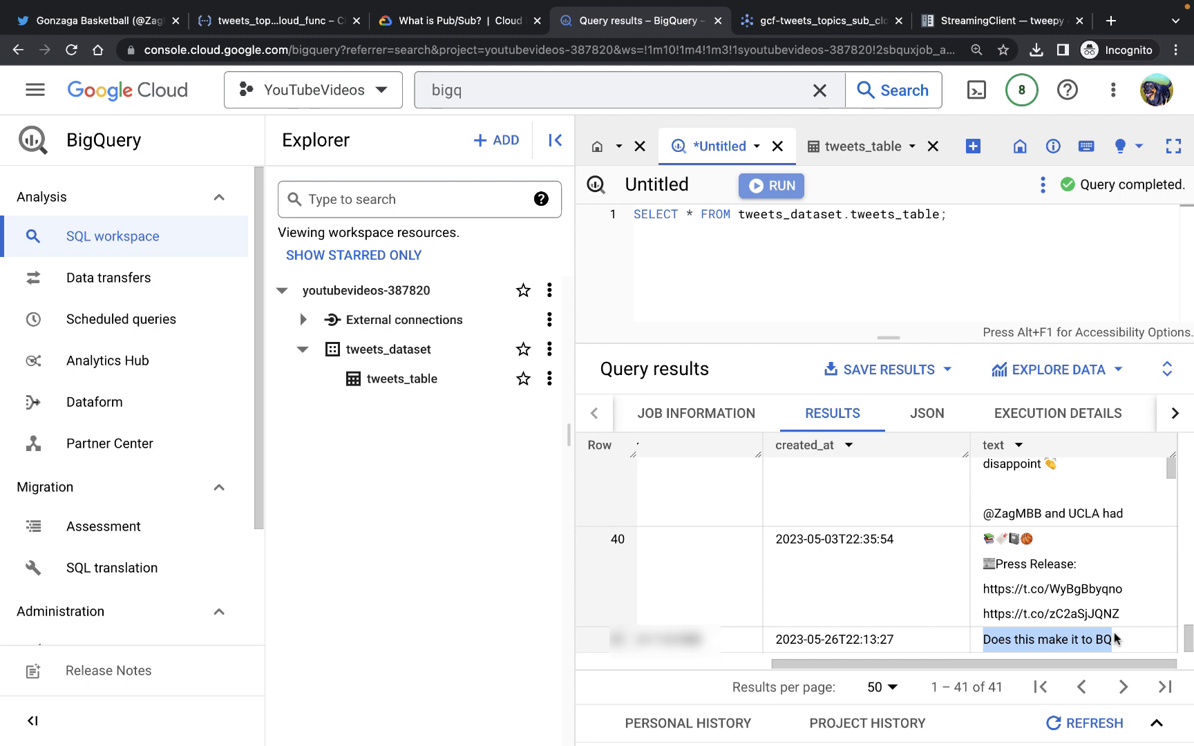
pyautogui.hotkey('ctrl', 'Left')
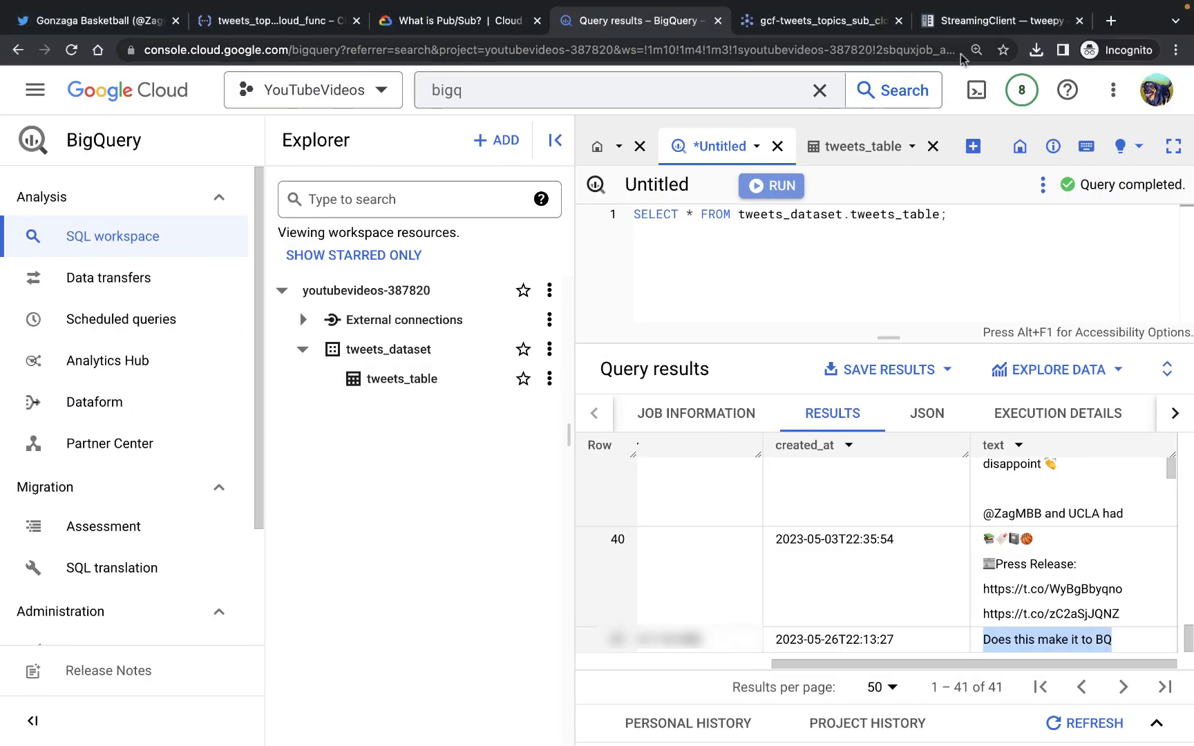
# Open Compute Engine from the console search and start creating a new VM instance
pyautogui.click(449, 21)
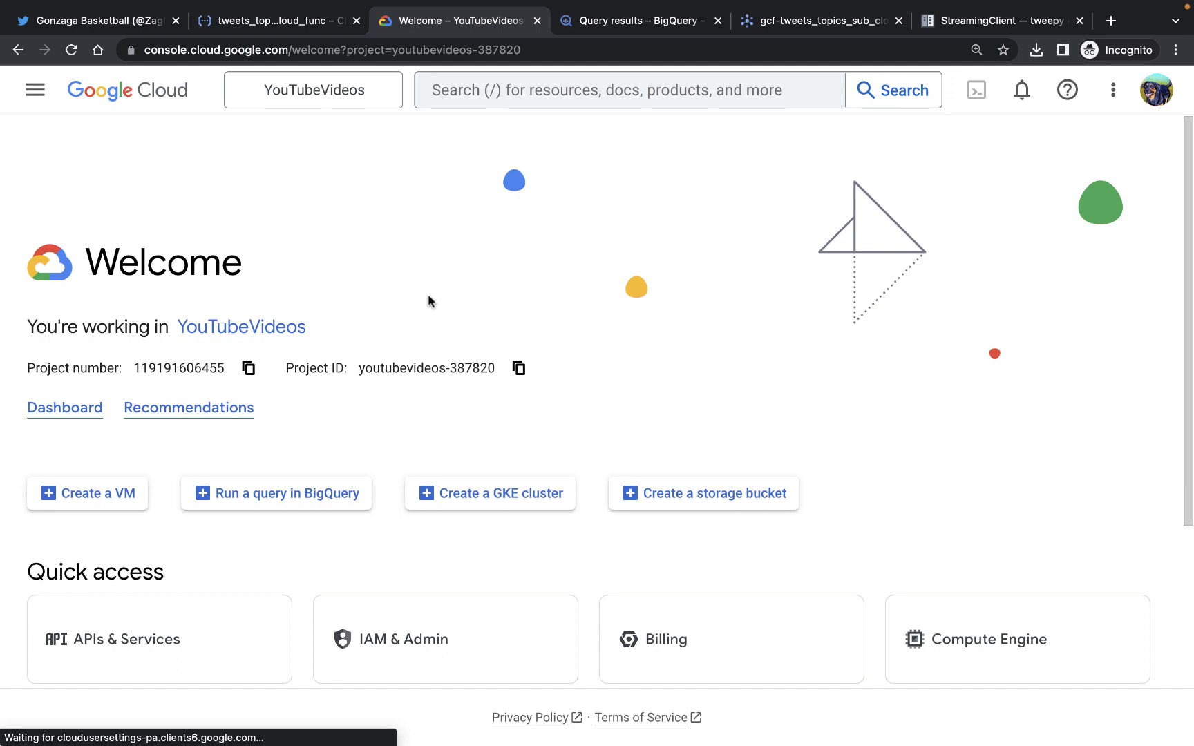
pyautogui.click(521, 84)
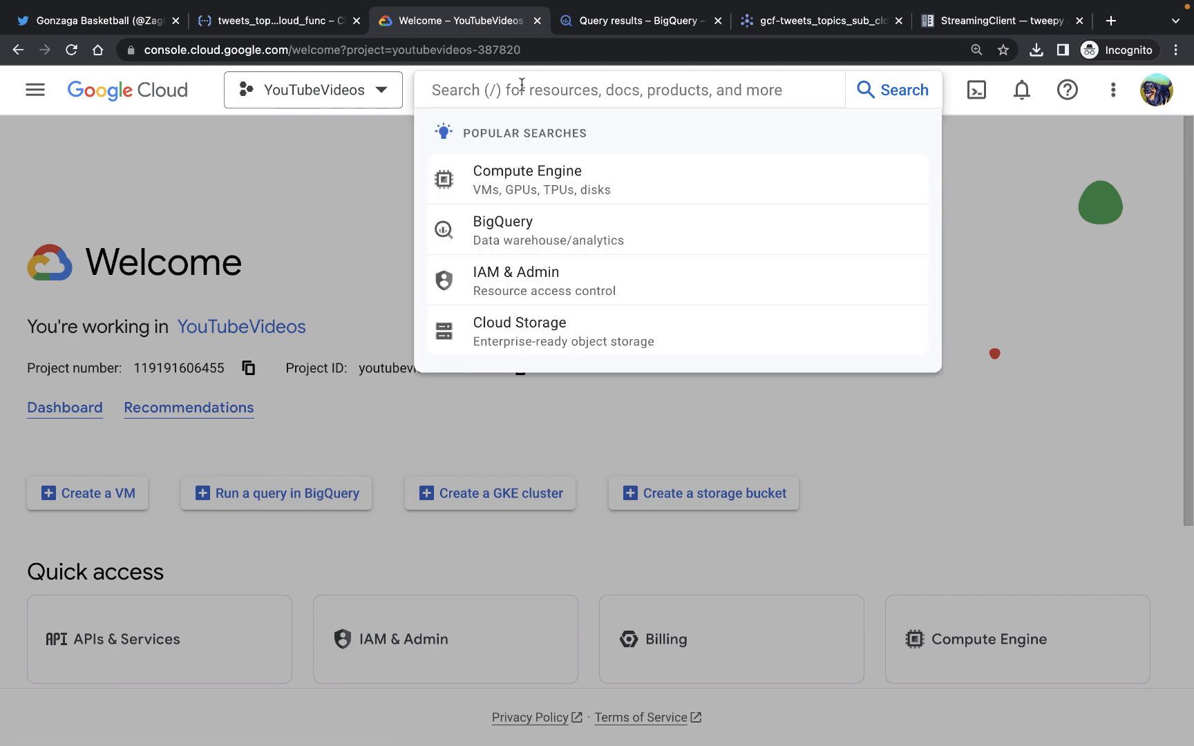
pyautogui.click(523, 181)
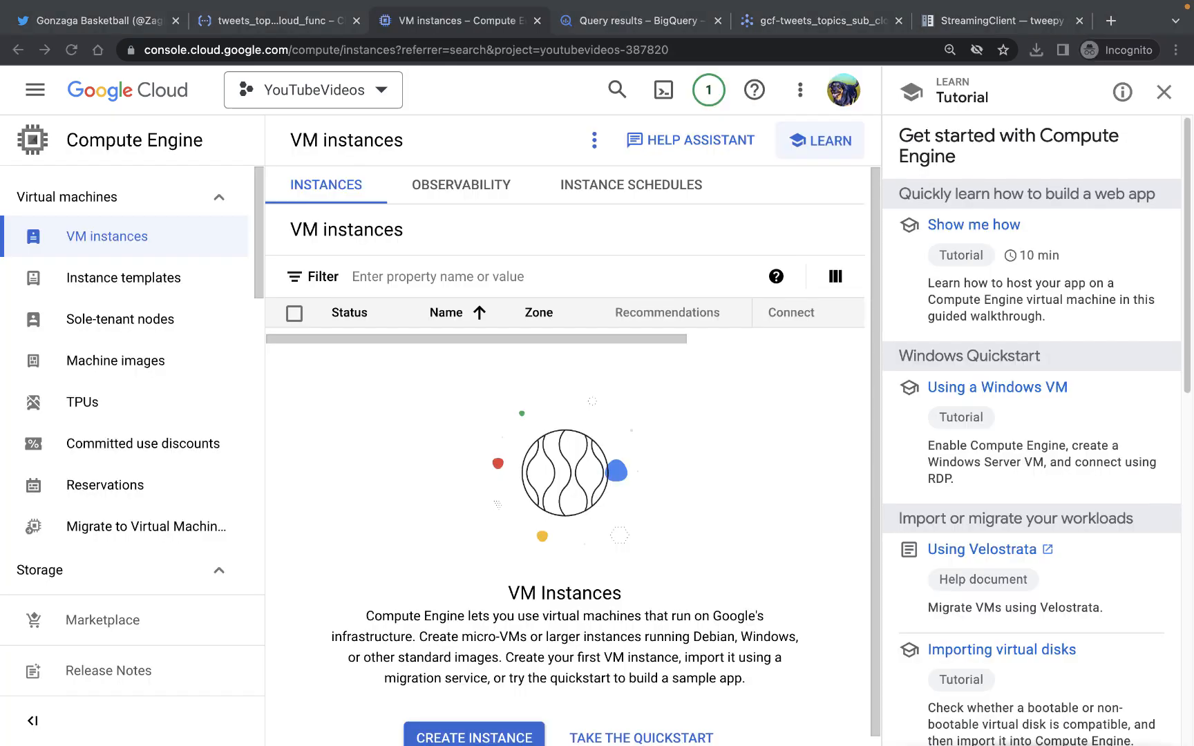
pyautogui.click(458, 736)
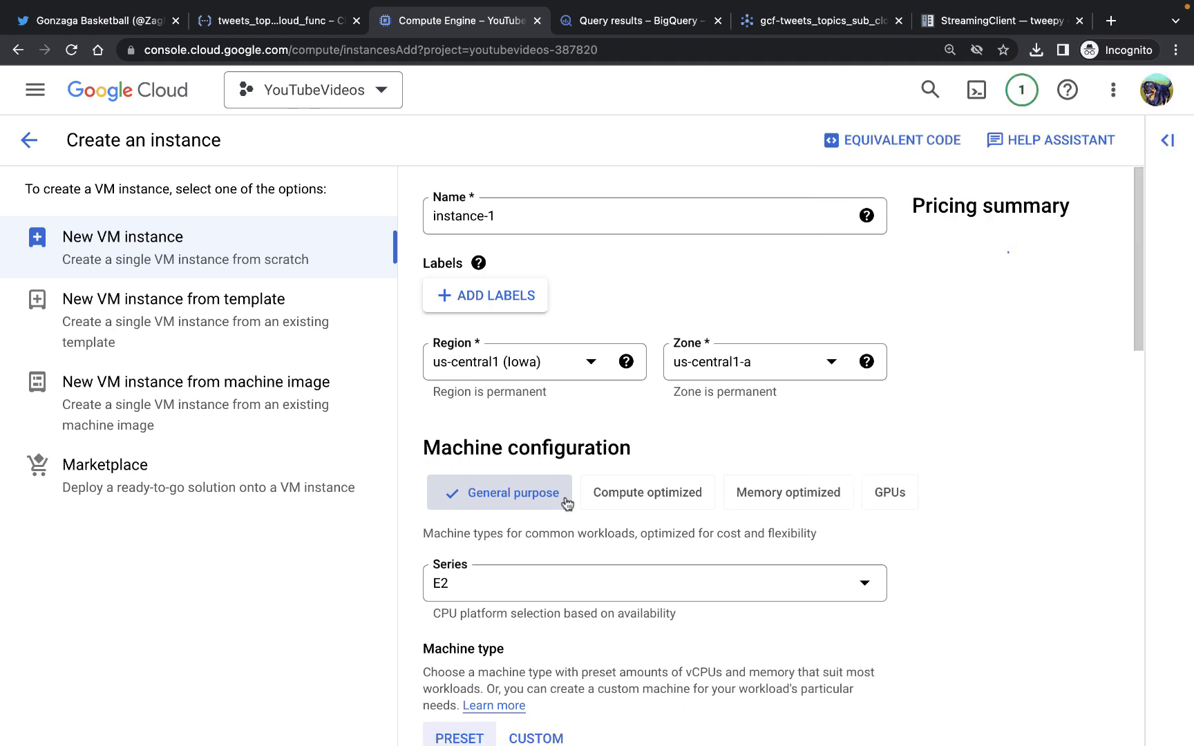
# Set the new instance's machine type to e2-micro
pyautogui.scroll(-1, 580, 528)
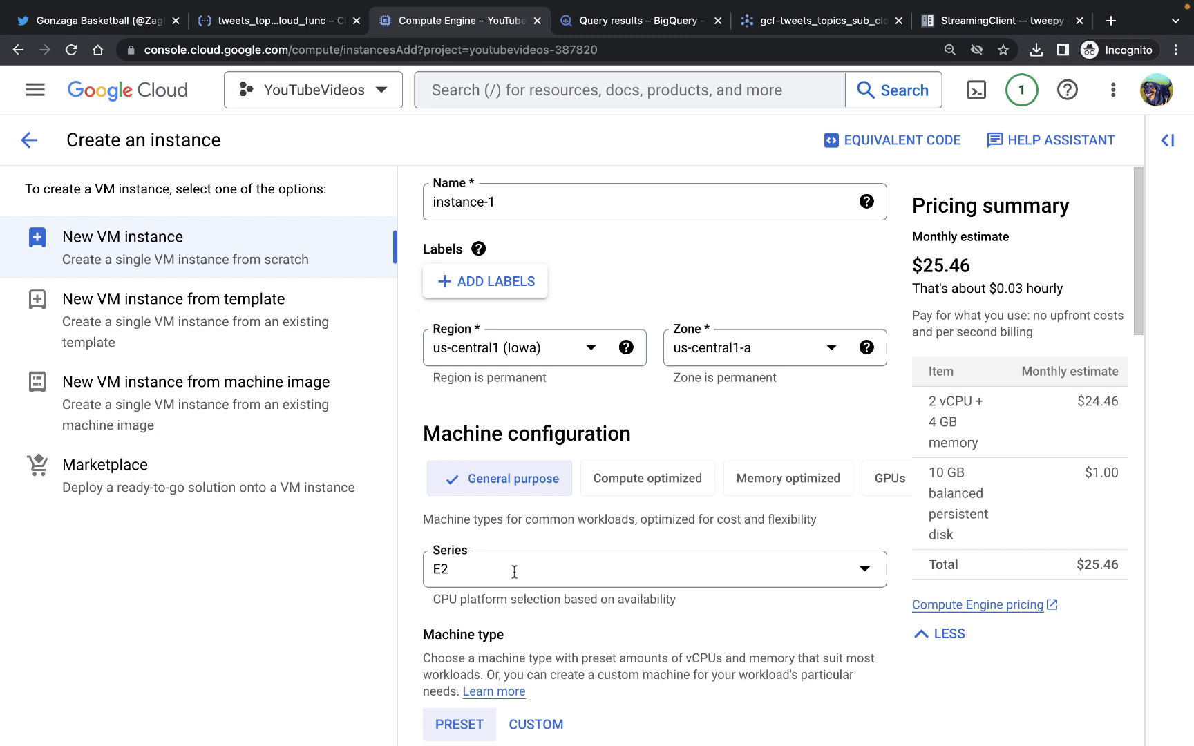
pyautogui.scroll(-4, 454, 570)
pyautogui.scroll(-6, 454, 572)
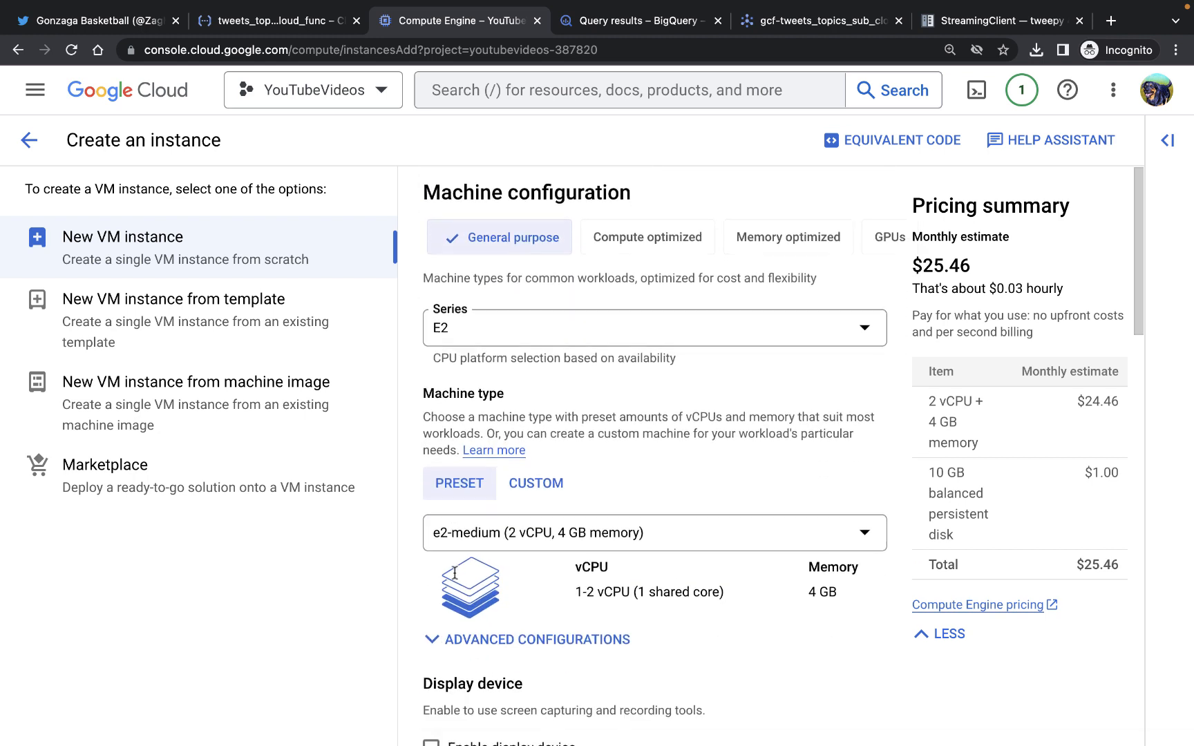
pyautogui.click(590, 452)
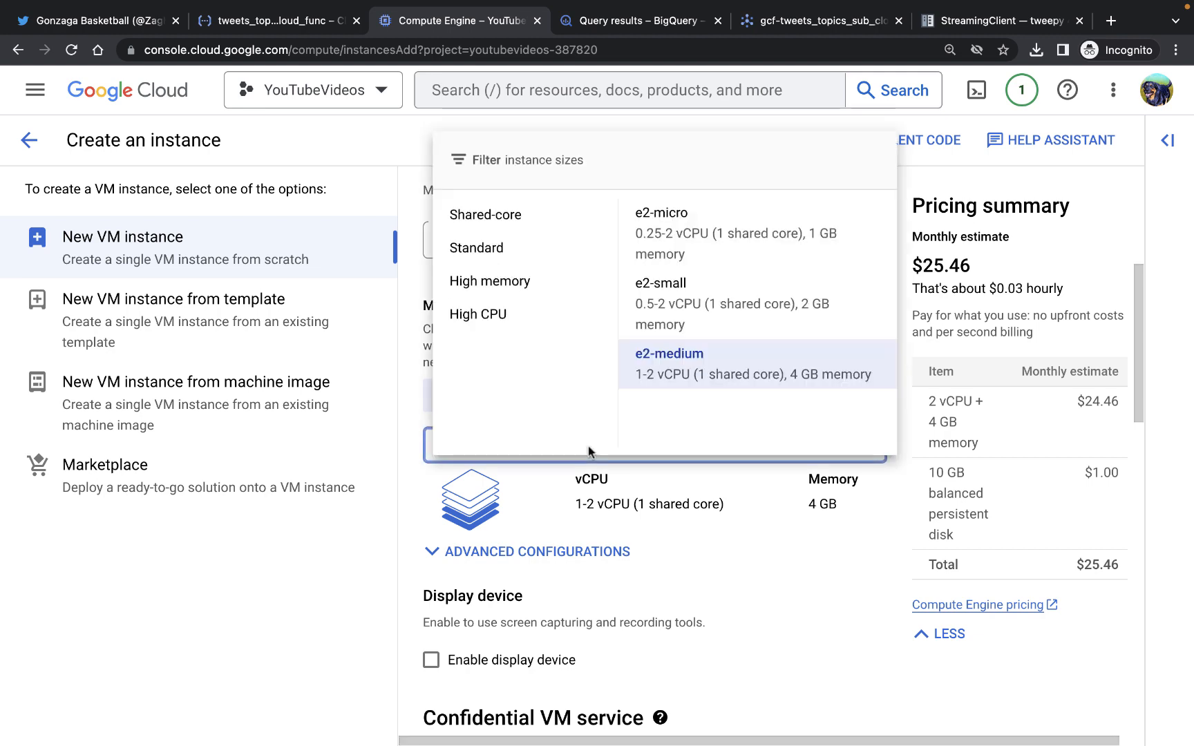
pyautogui.click(707, 240)
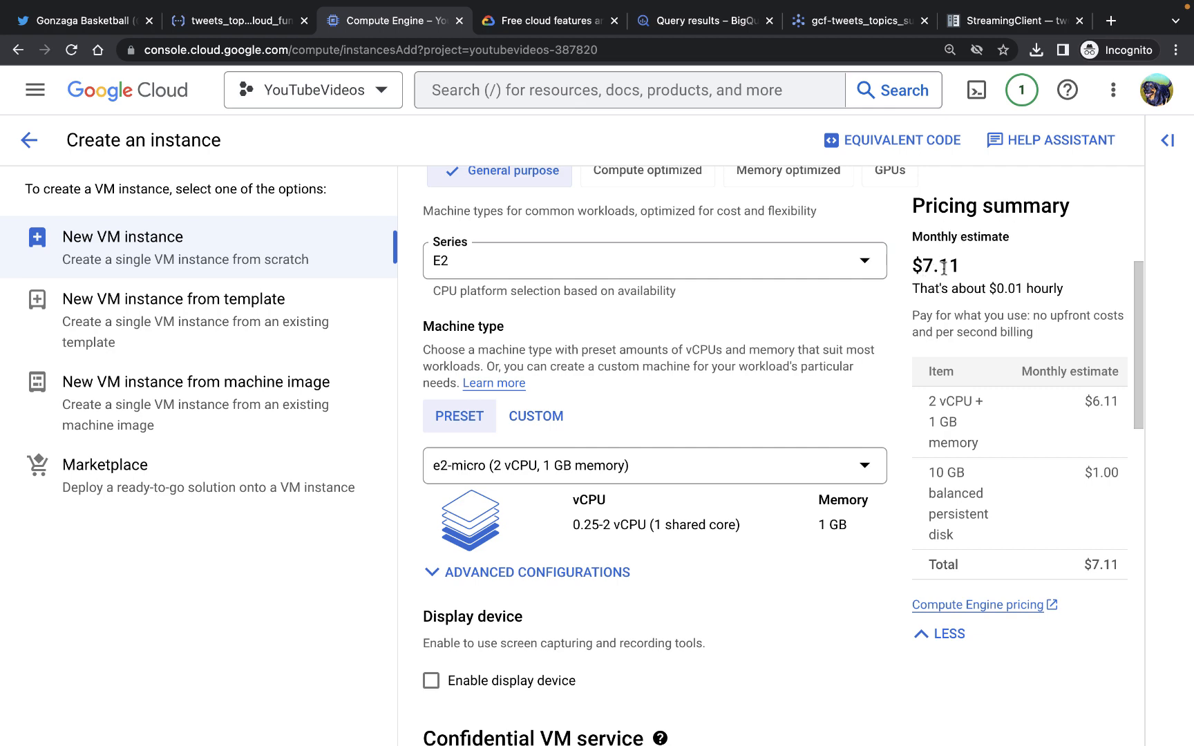
# Review the Compute Engine free tier limits on the free cloud features page
pyautogui.click(558, 25)
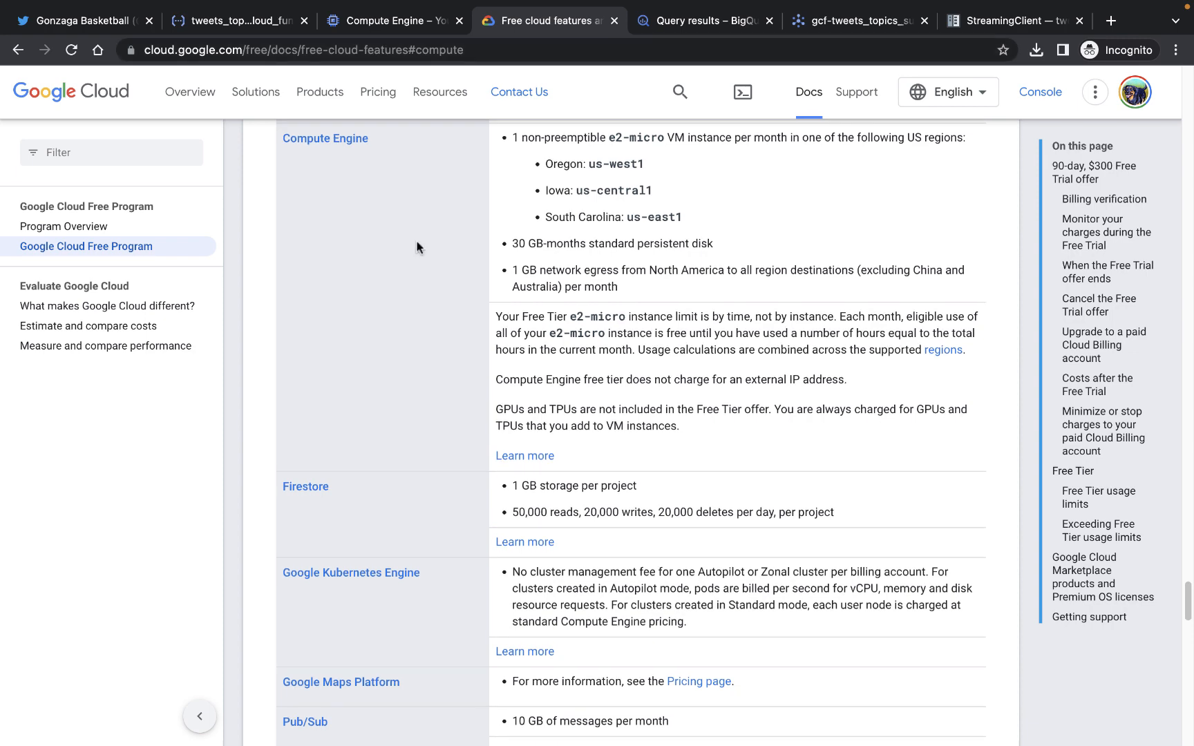
pyautogui.scroll(2, 415, 246)
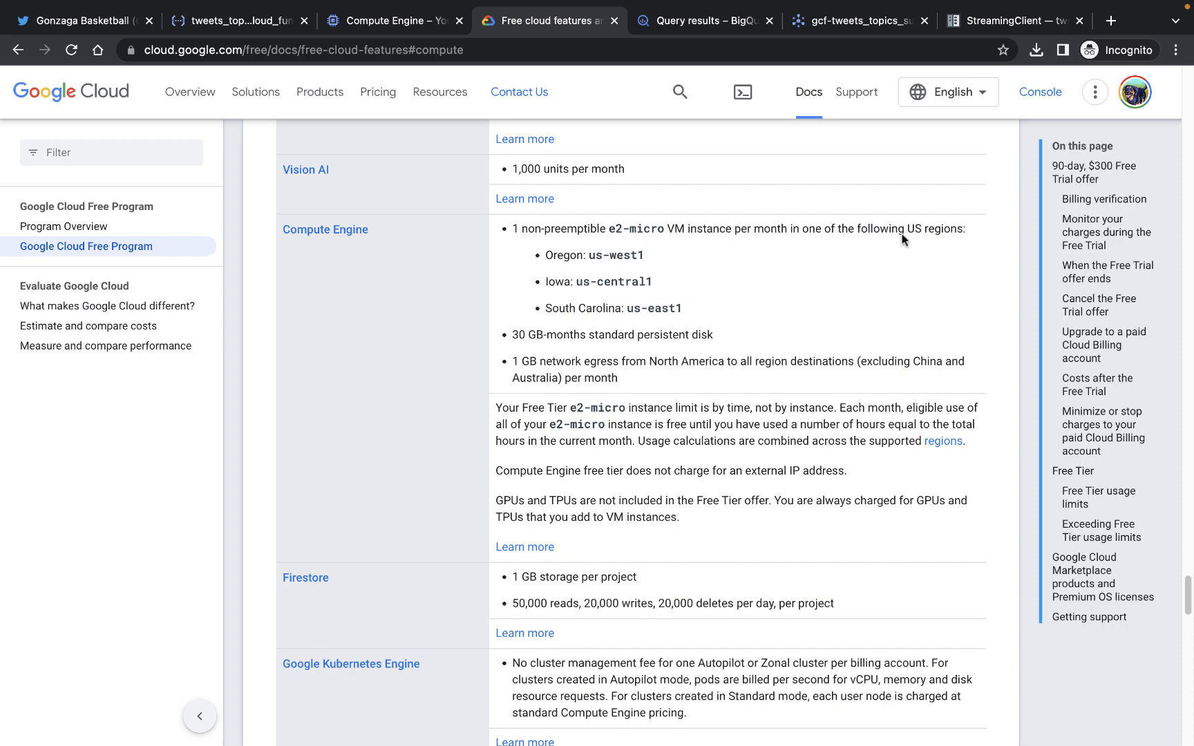
pyautogui.scroll(-2, 652, 263)
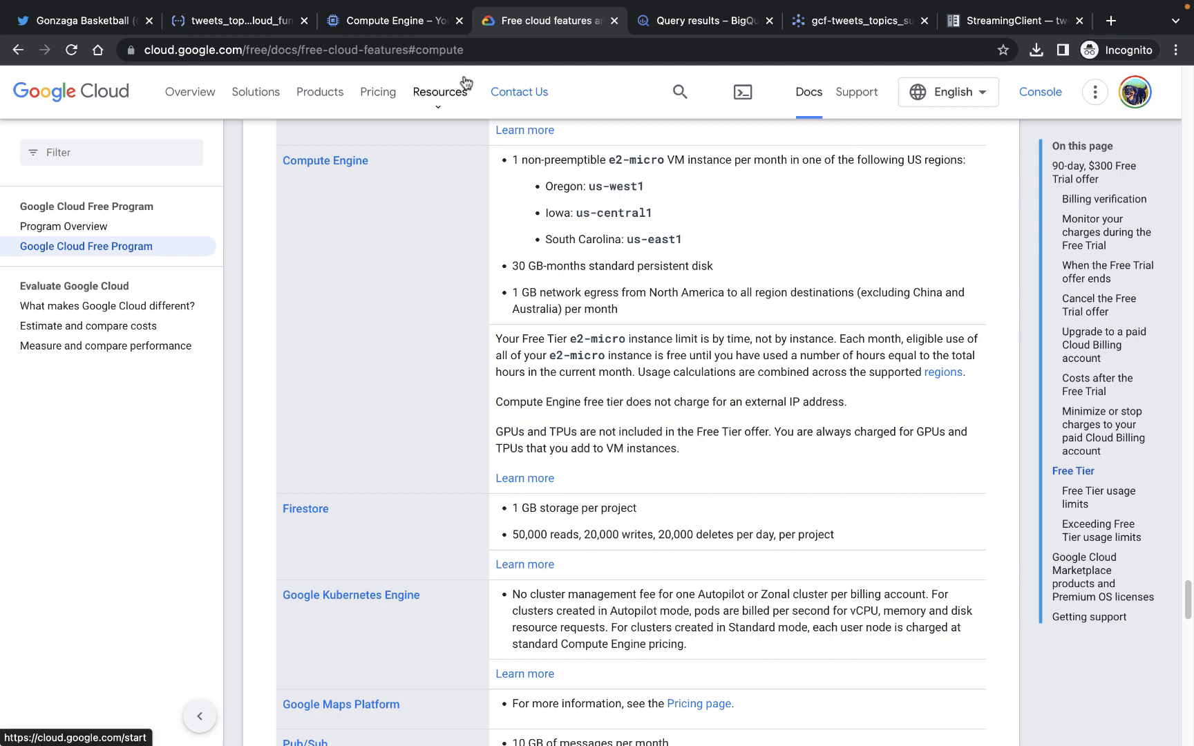
pyautogui.click(425, 25)
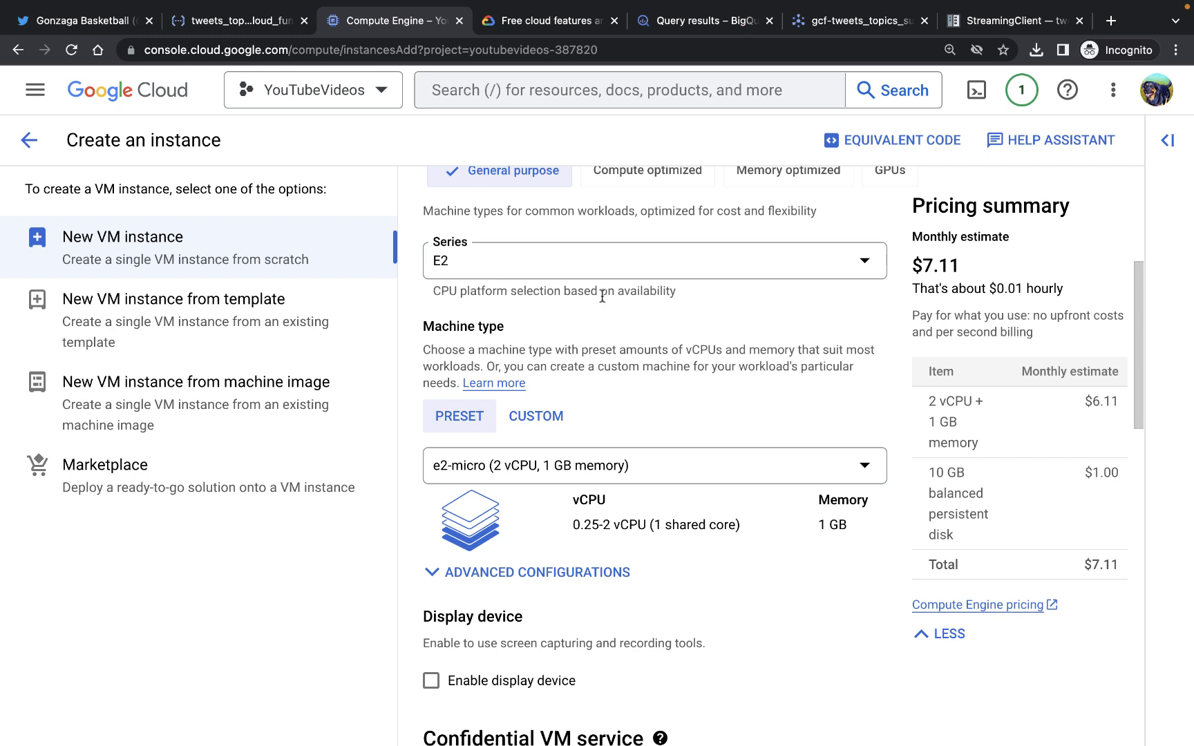
# Create the VM instance with the remaining default settings
pyautogui.scroll(-2, 602, 296)
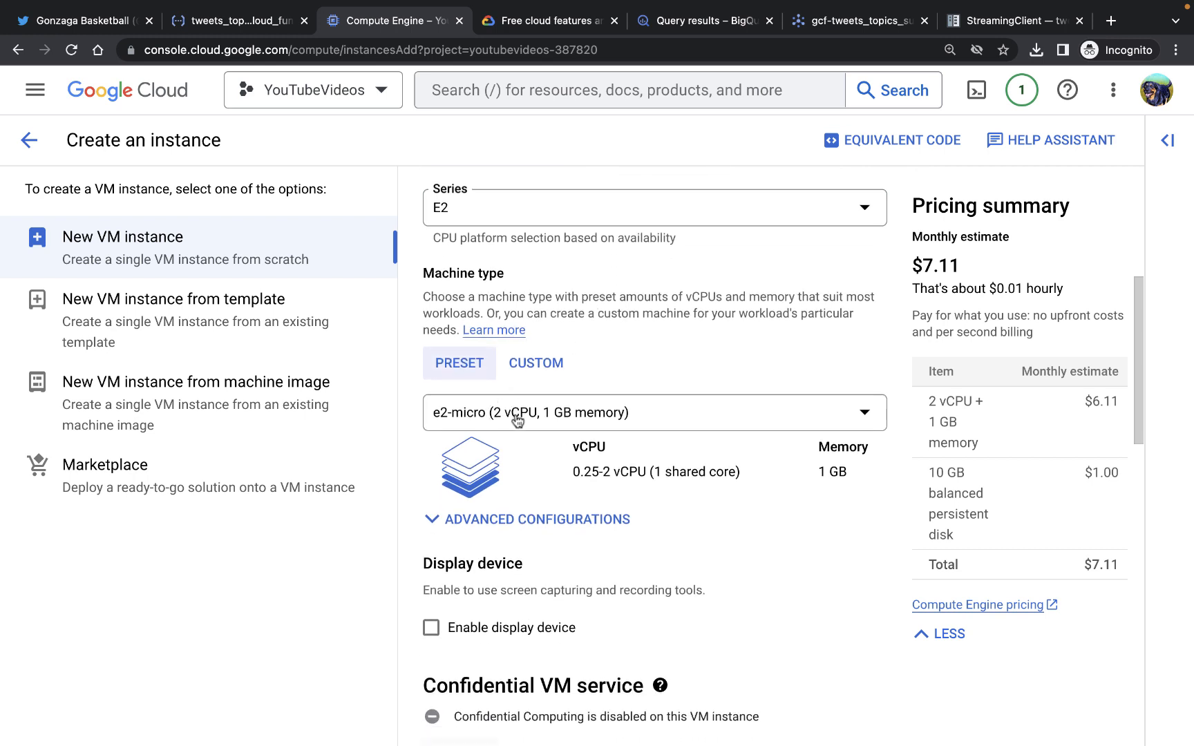
pyautogui.scroll(-2, 517, 419)
pyautogui.scroll(-9, 517, 420)
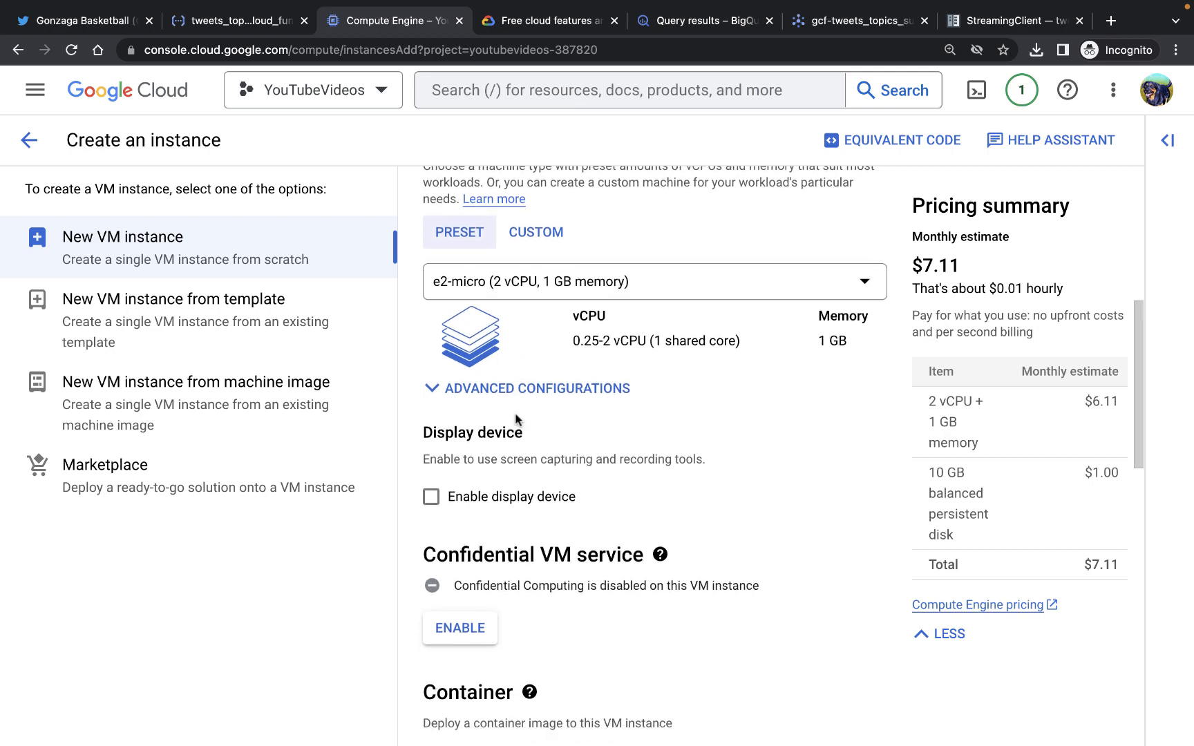
pyautogui.scroll(-20, 508, 462)
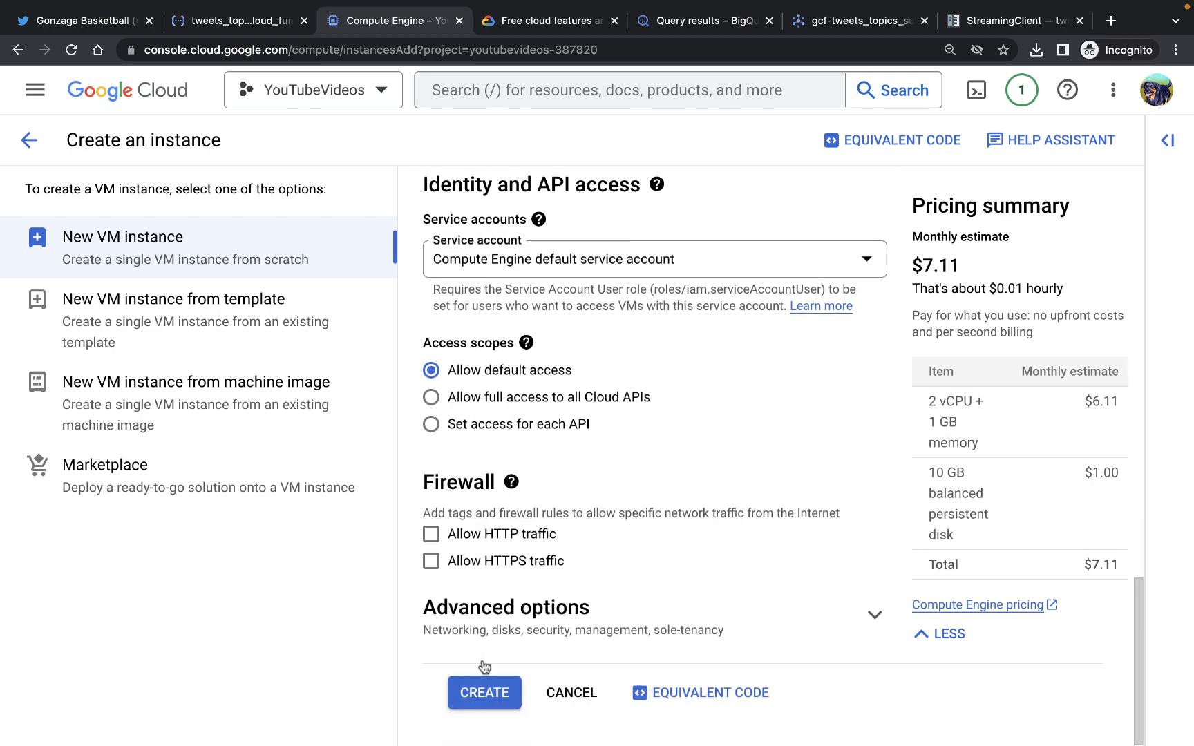
pyautogui.click(483, 692)
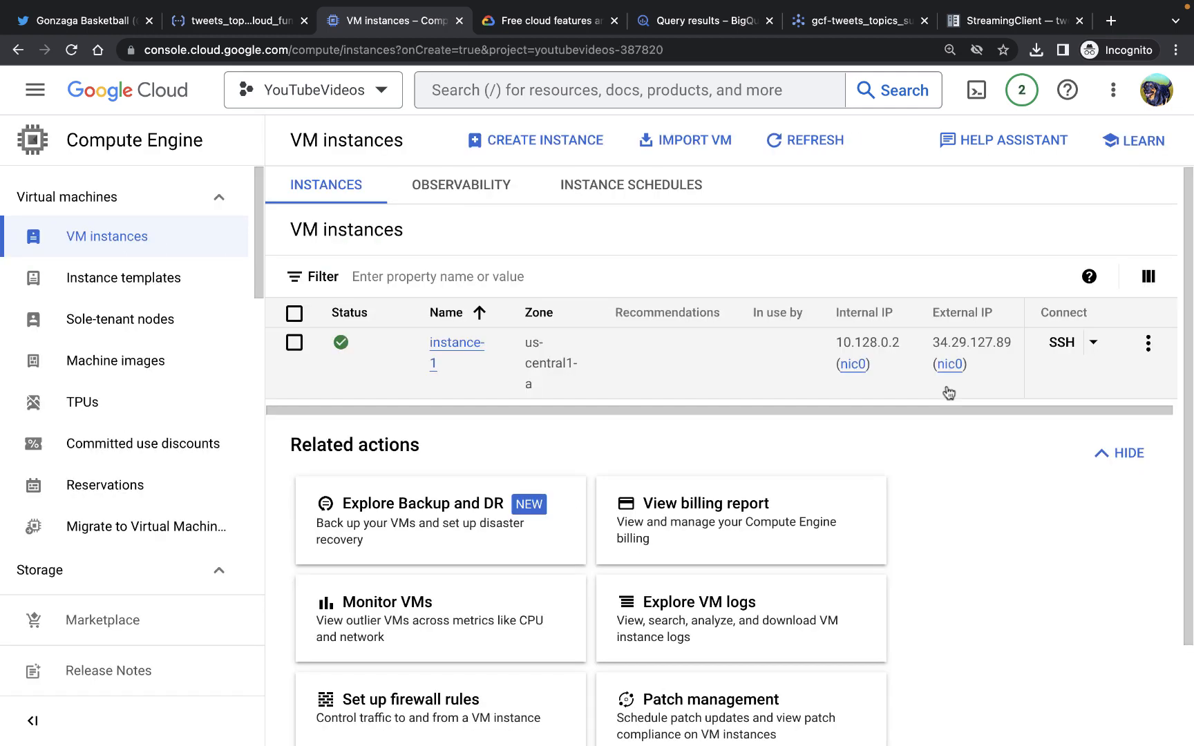
# Open a browser SSH session to the instance-1 VM
pyautogui.click(1062, 344)
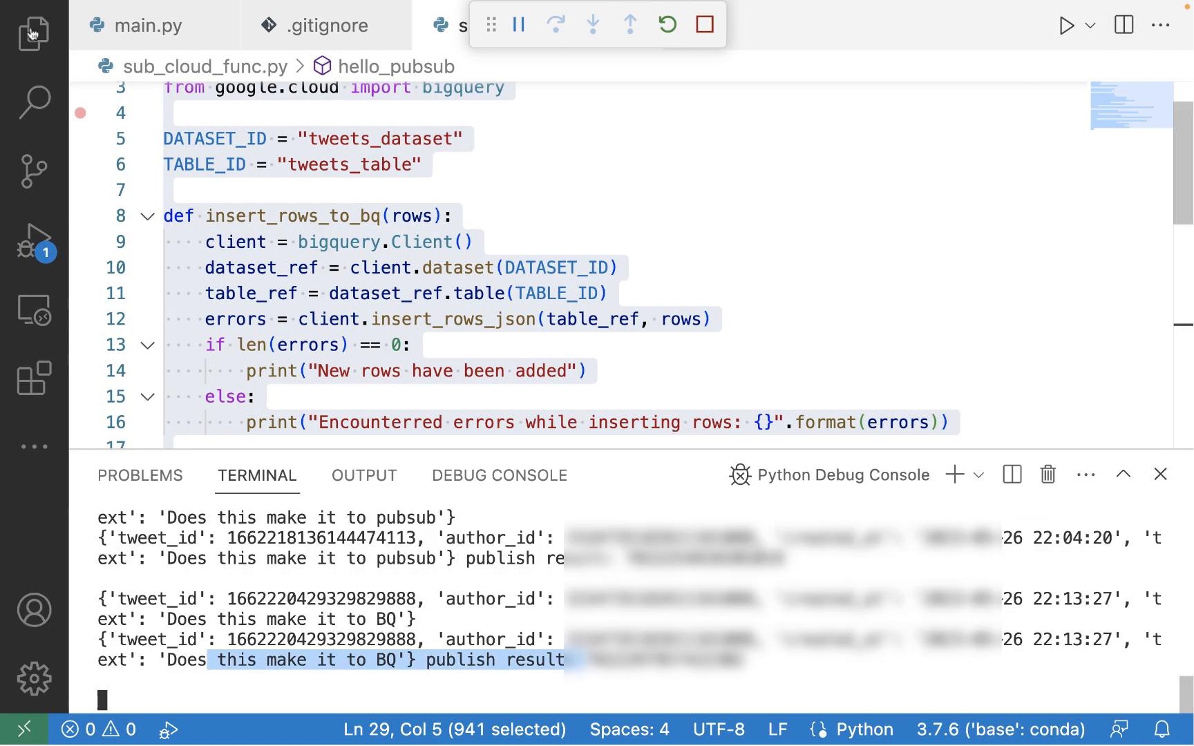
# Add google-cloud-pubsub as a new line in requirements.txt and save the file
pyautogui.click(30, 35)
pyautogui.click(31, 37)
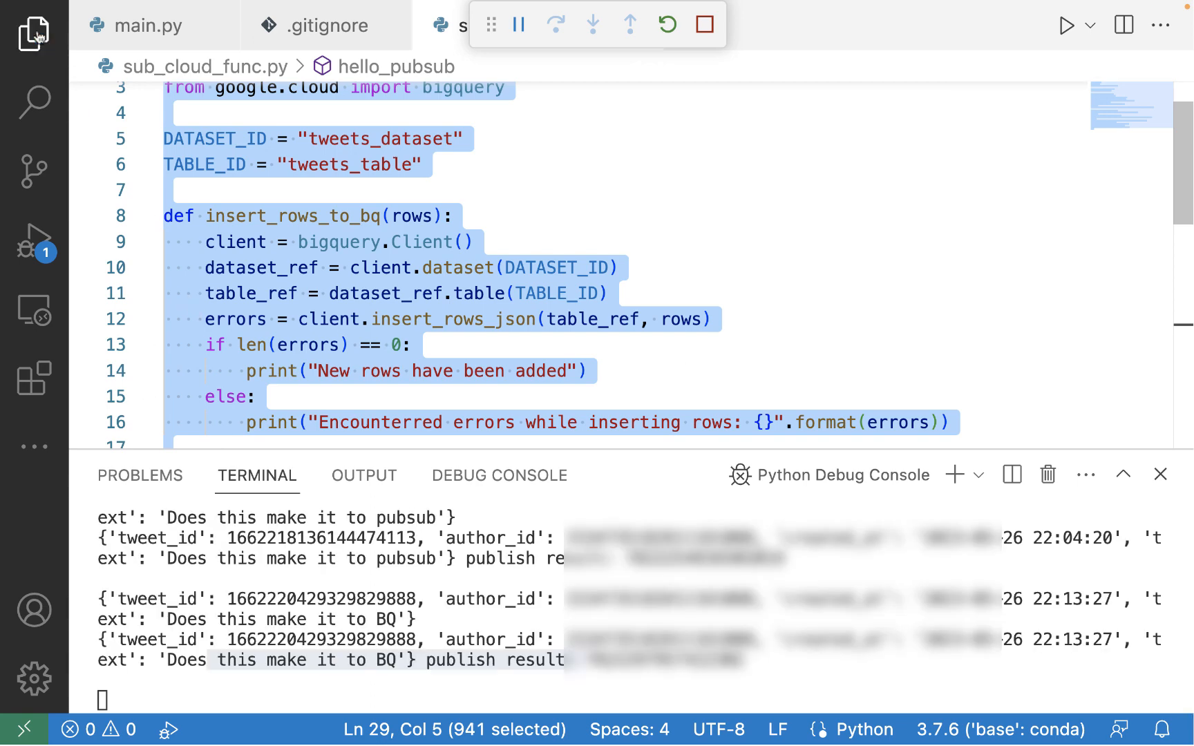
pyautogui.click(37, 34)
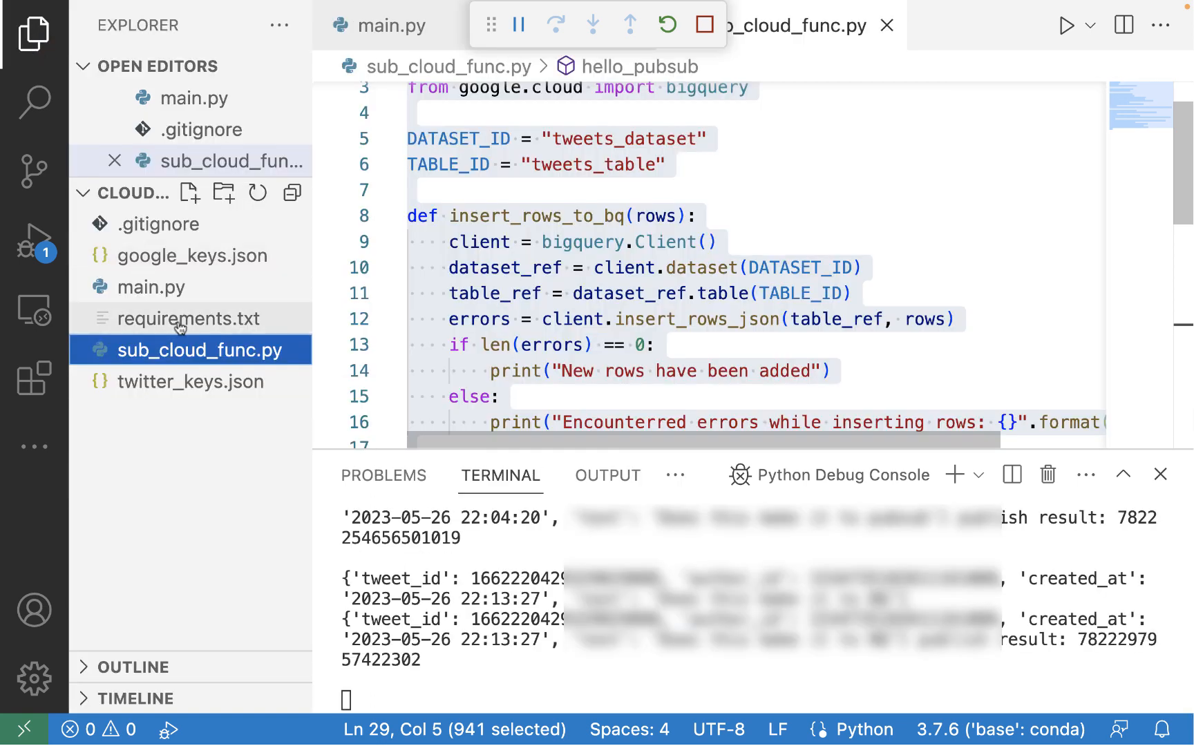
pyautogui.click(176, 350)
pyautogui.click(658, 151)
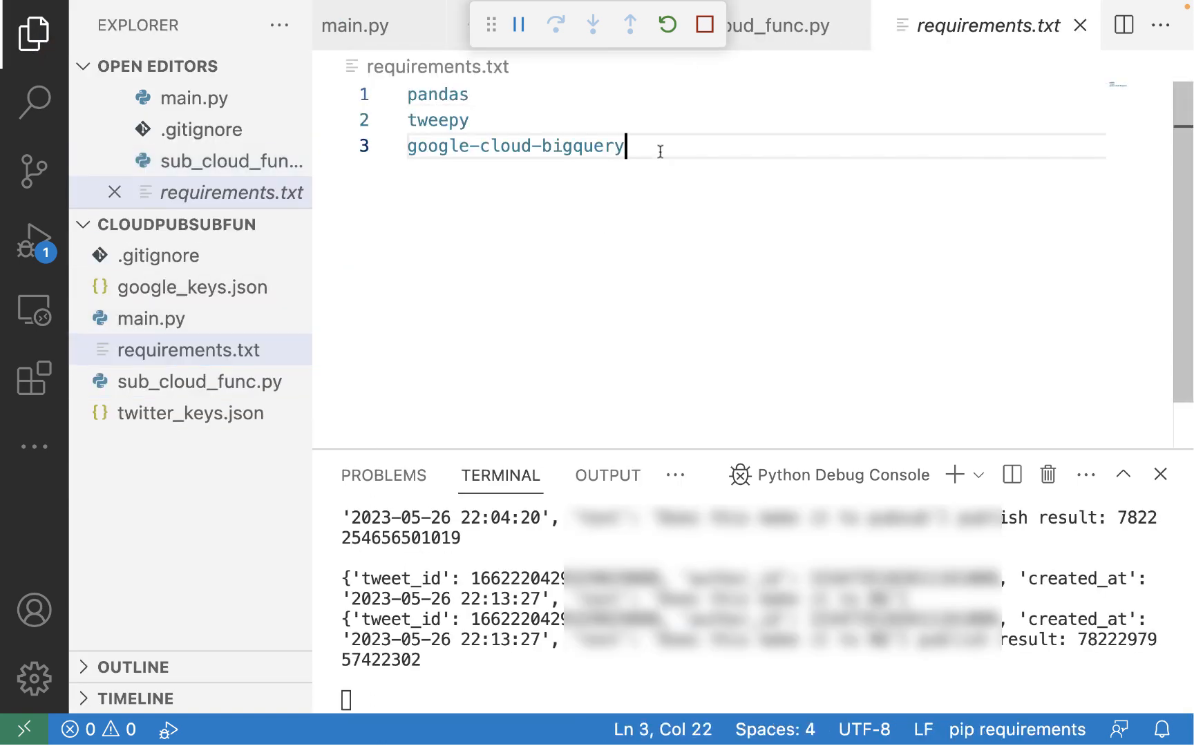
pyautogui.press('Return')
pyautogui.write('google-')
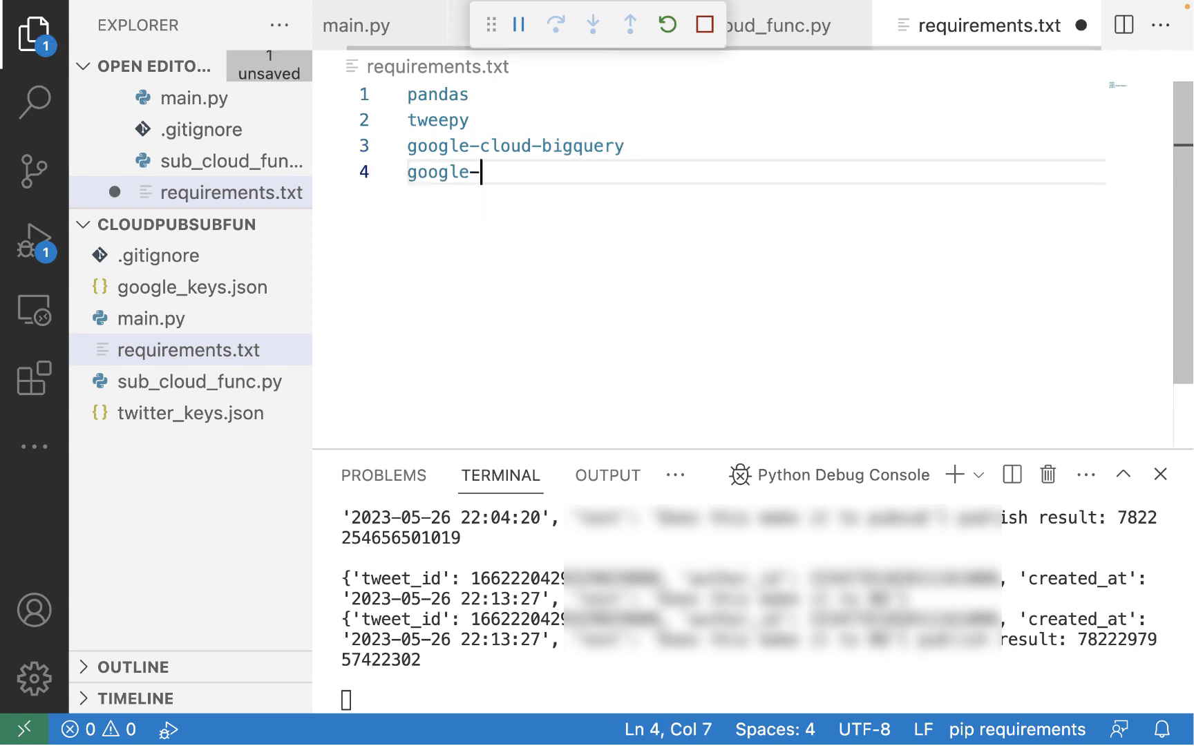
pyautogui.write('cloud-pubsub')
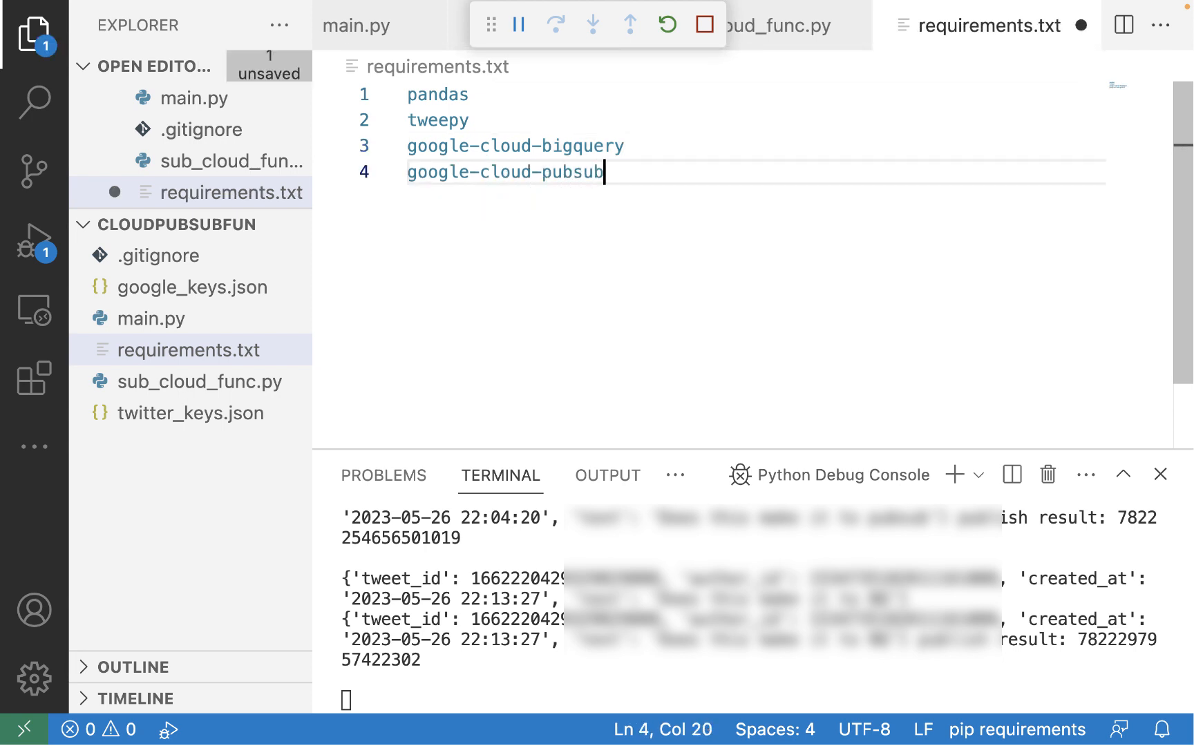
pyautogui.press('super+s')
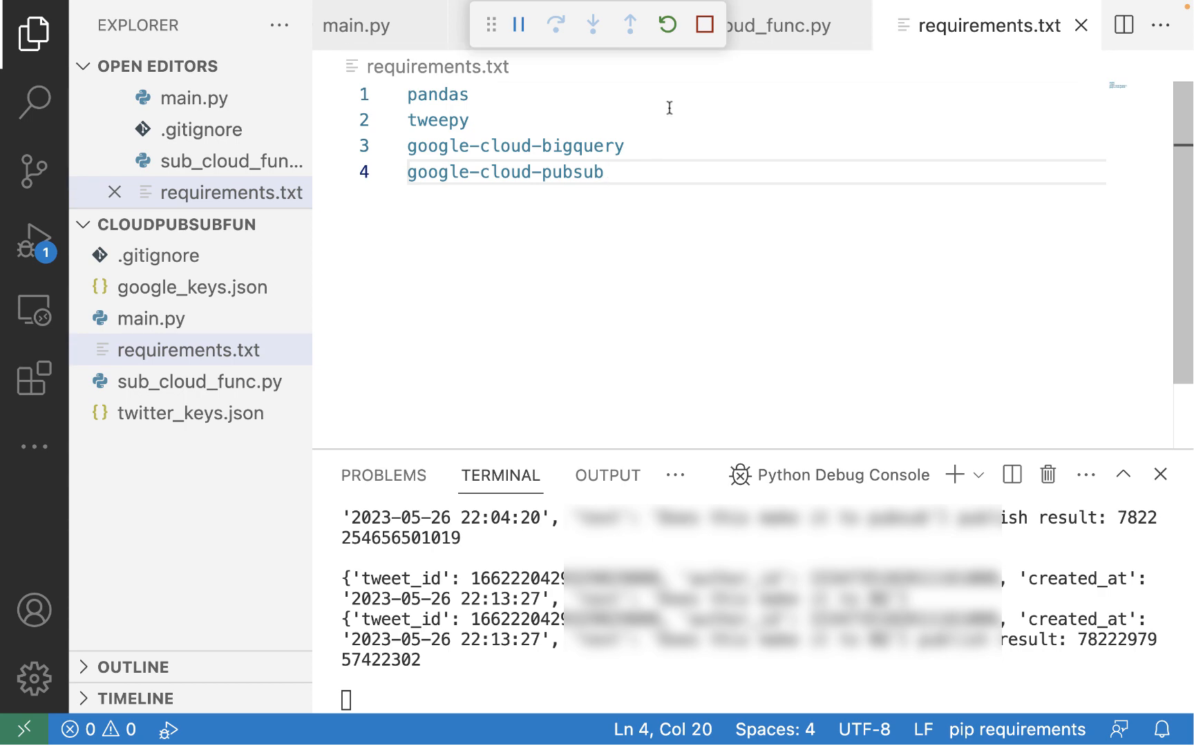
# Upload google_keys.json, main.py, requirements.txt and twitter_keys.json to the VM through the SSH session
pyautogui.hotkey('ctrl', 'Right')
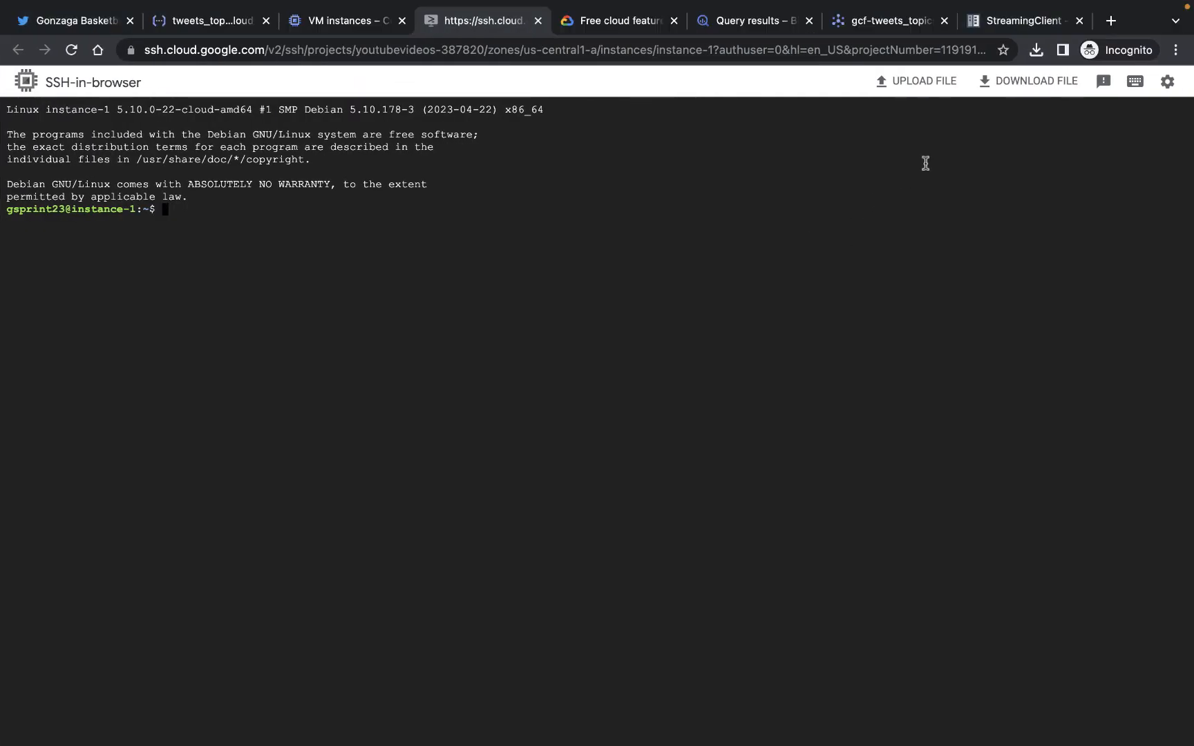
pyautogui.click(922, 82)
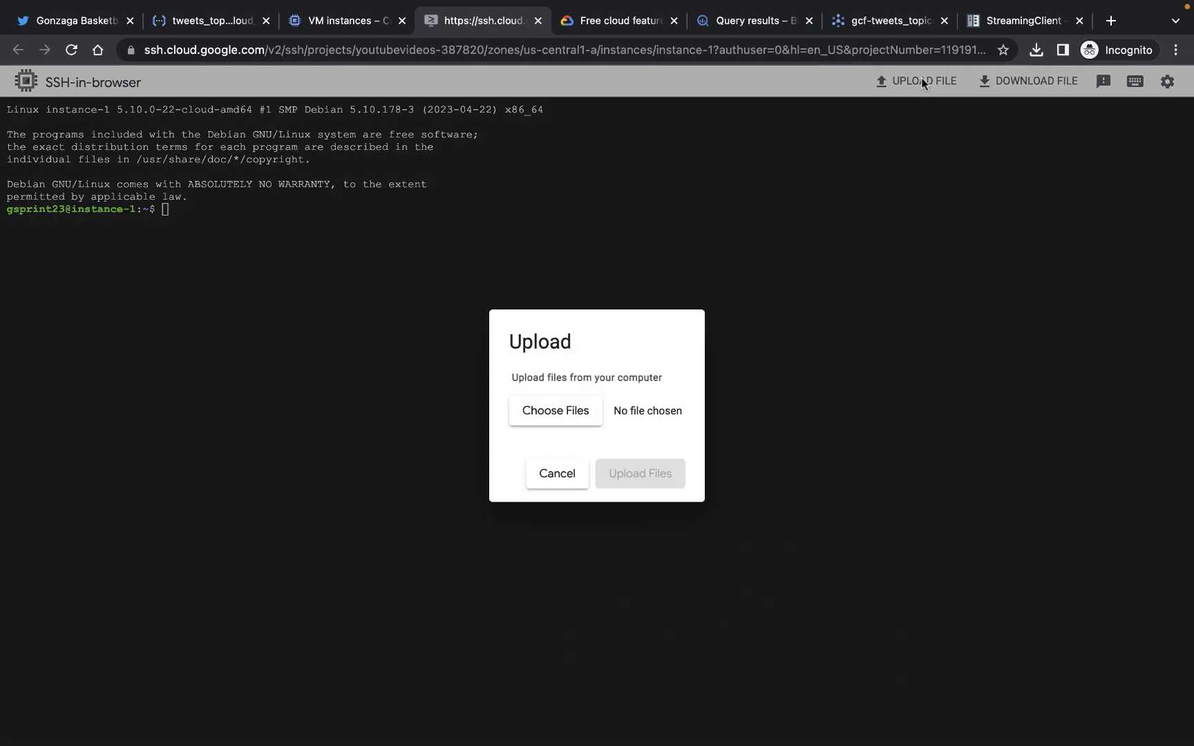
pyautogui.click(554, 415)
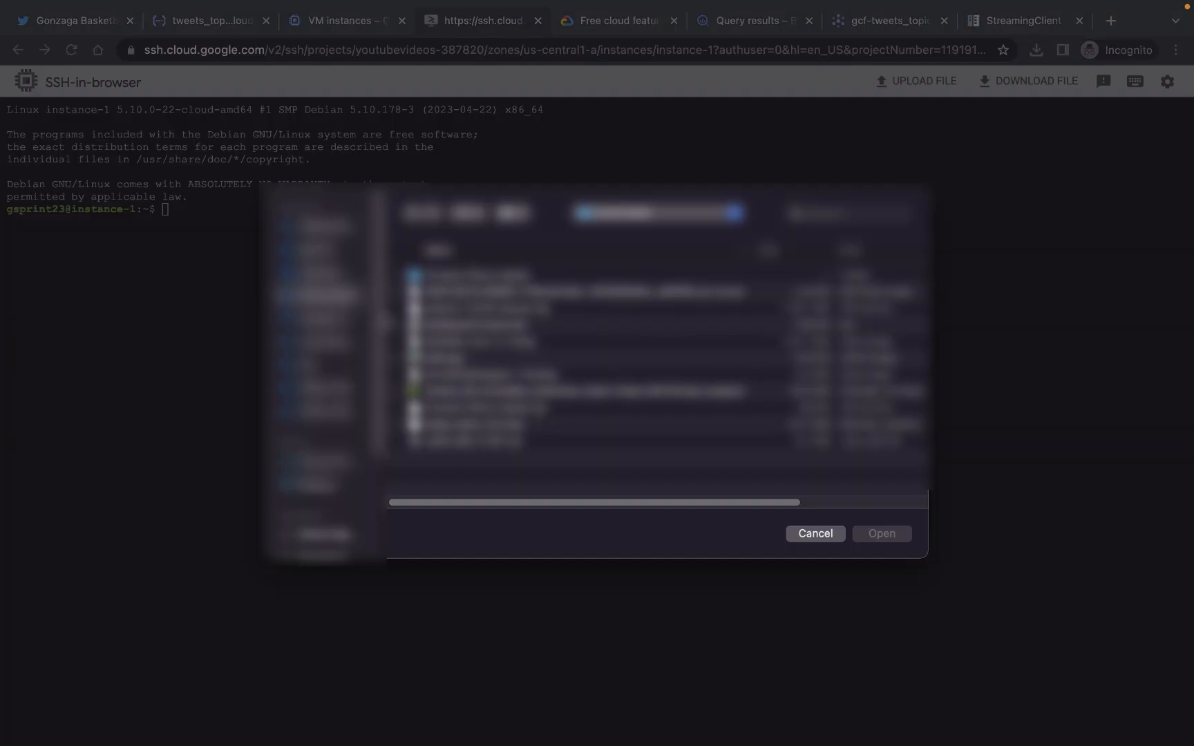
pyautogui.click(363, 323)
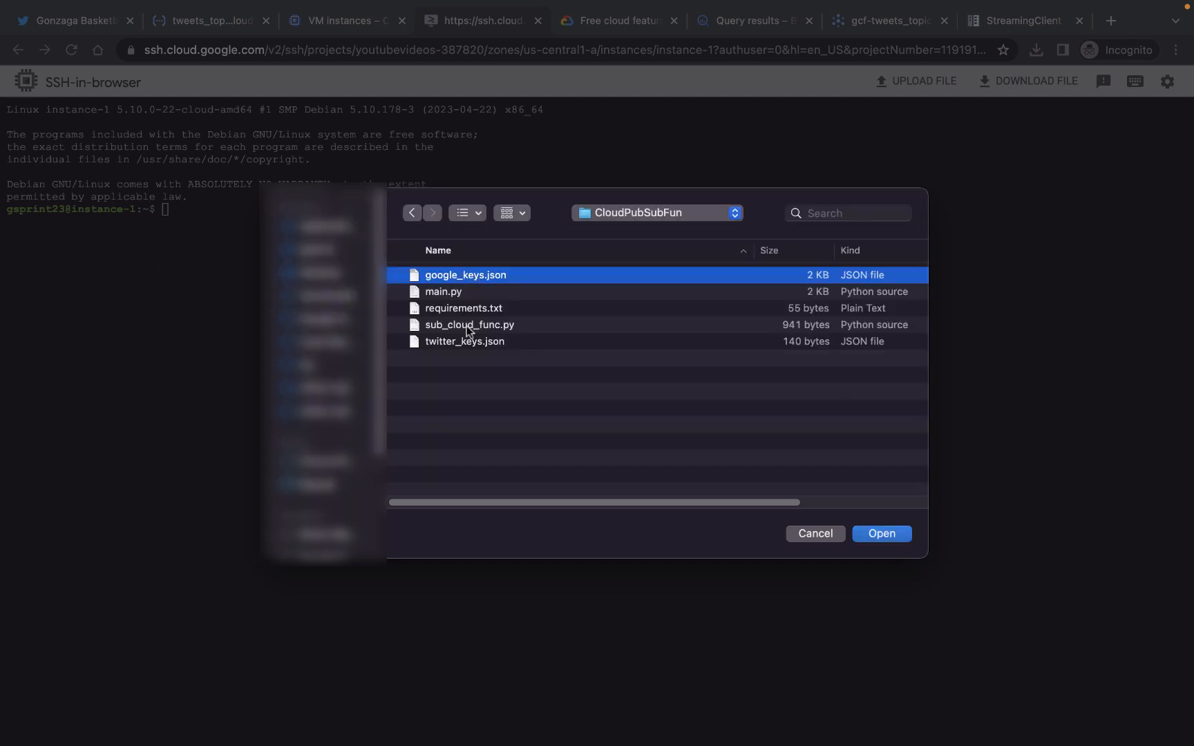
pyautogui.keyDown('shift'); pyautogui.click(466, 292); pyautogui.keyUp('shift')
pyautogui.keyDown('shift'); pyautogui.click(467, 307); pyautogui.keyUp('shift')
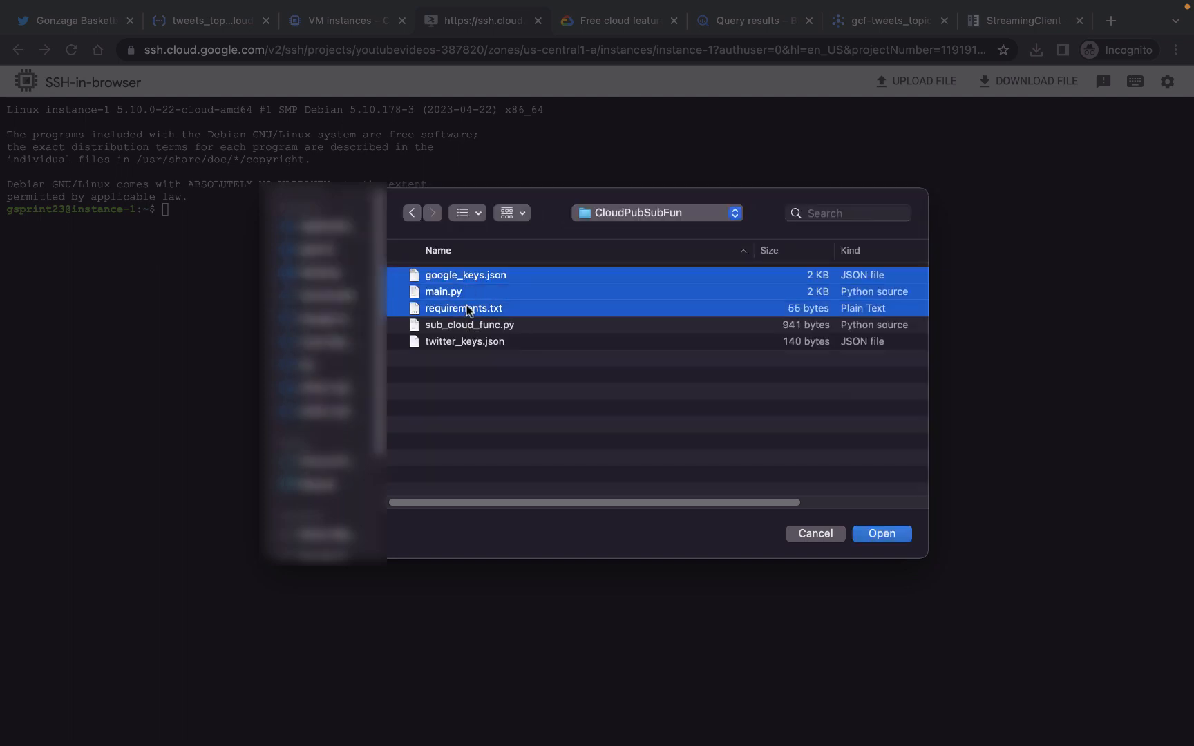
pyautogui.keyDown('super'); pyautogui.click(467, 341); pyautogui.keyUp('super')
pyautogui.click(882, 534)
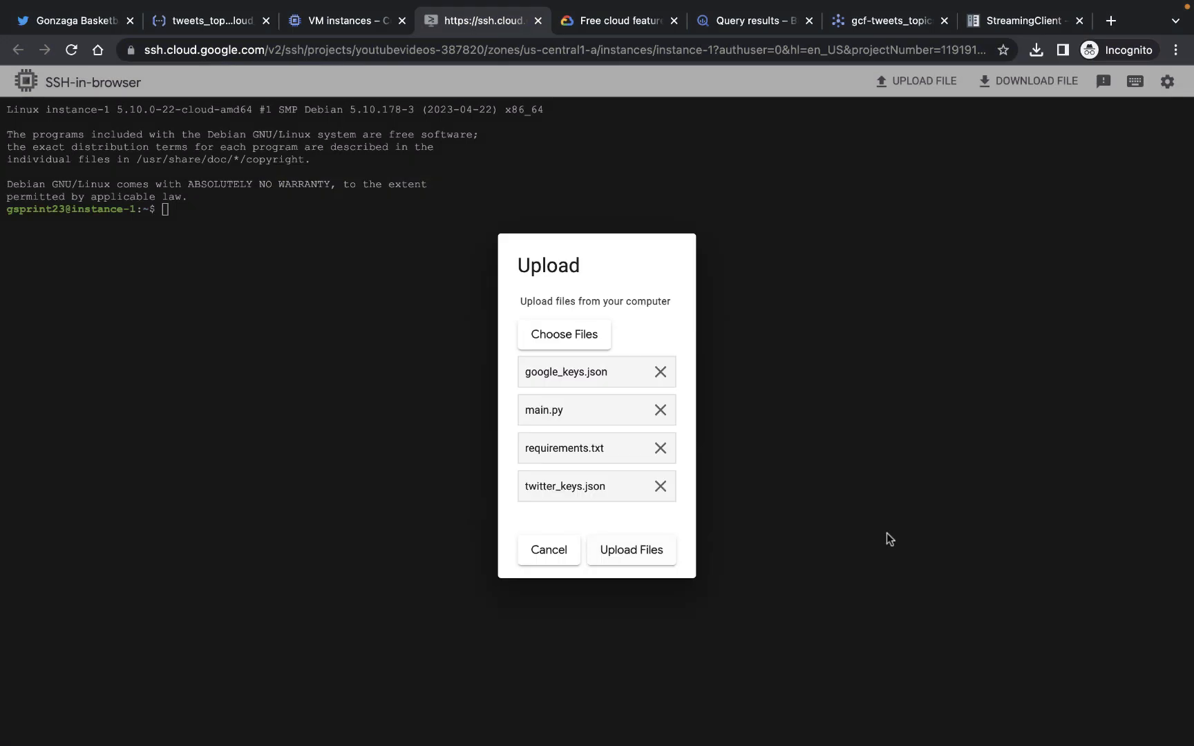
pyautogui.click(630, 555)
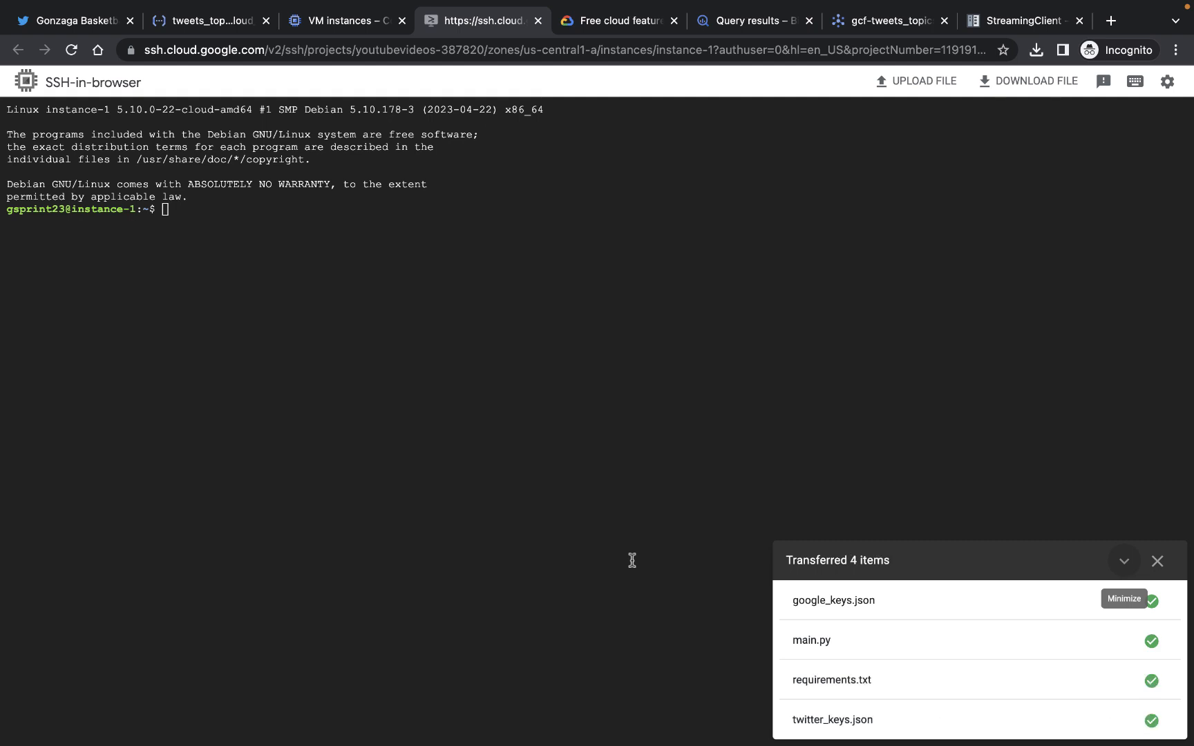
# List the files in the VM's home directory with ls
pyautogui.click(602, 368)
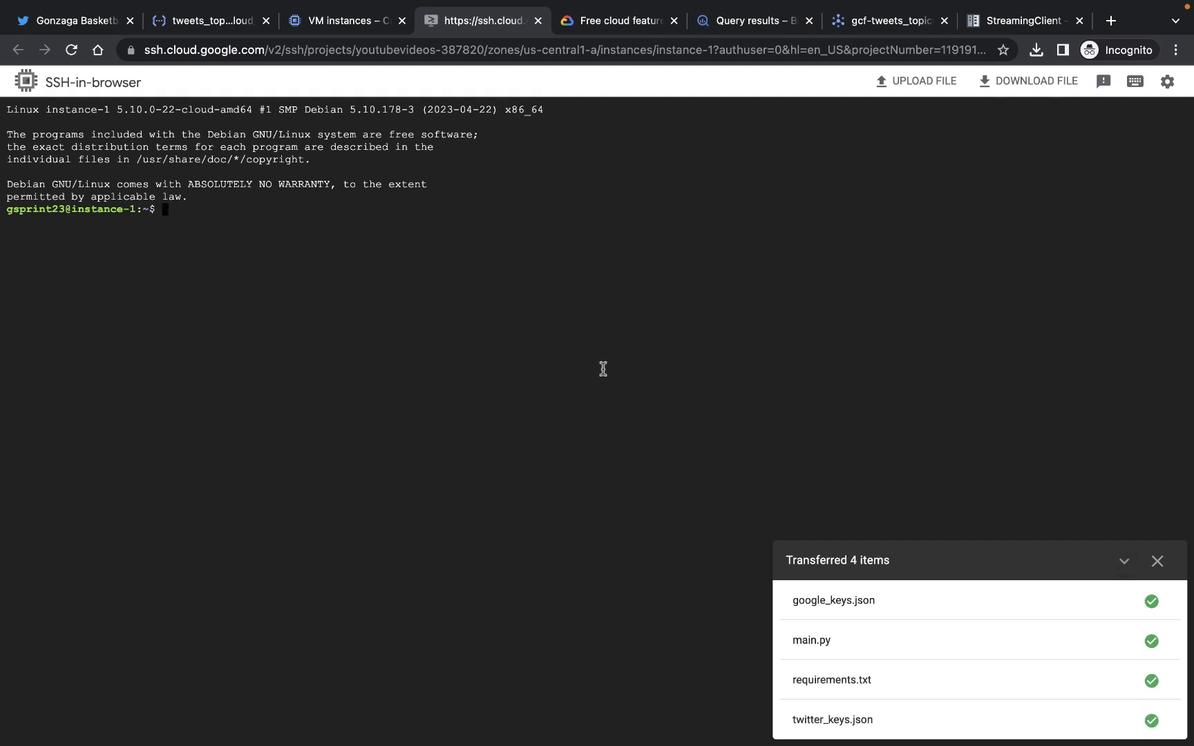
pyautogui.write('ls')
pyautogui.press('Return')
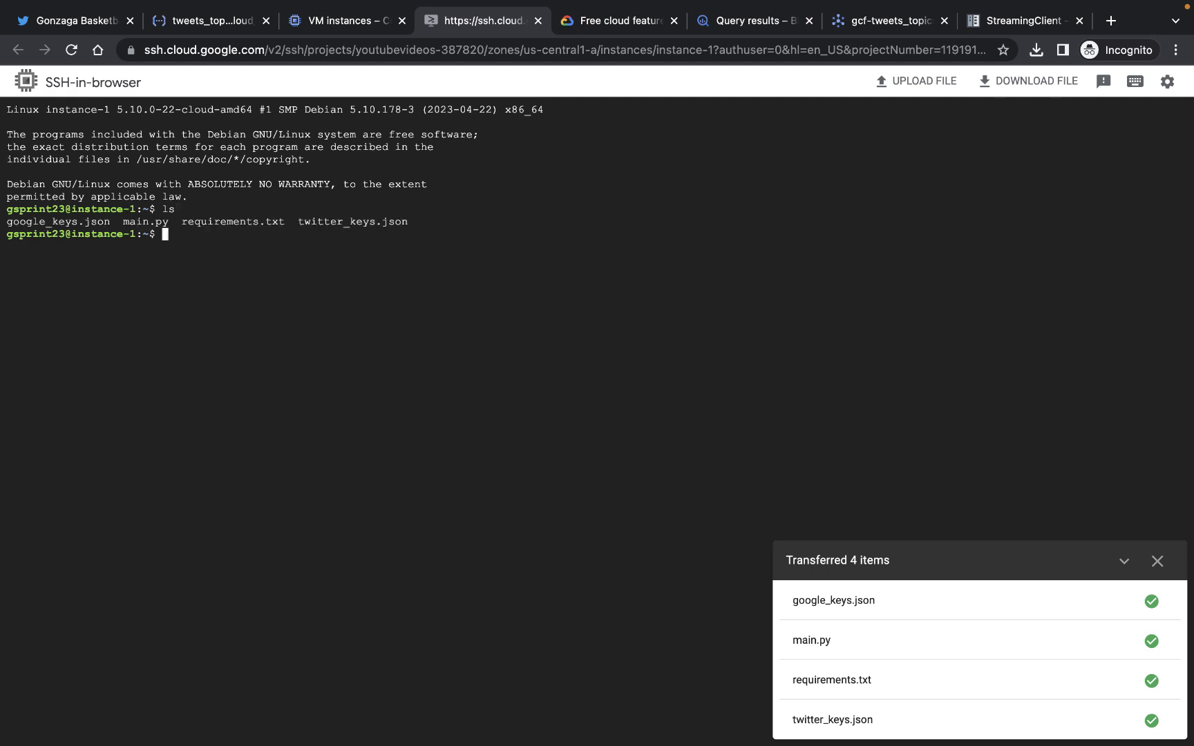
# Install python3-pip on the VM with sudo apt-get install, confirming the installation with y
pyautogui.write('sudo apt-get install python3-pip')
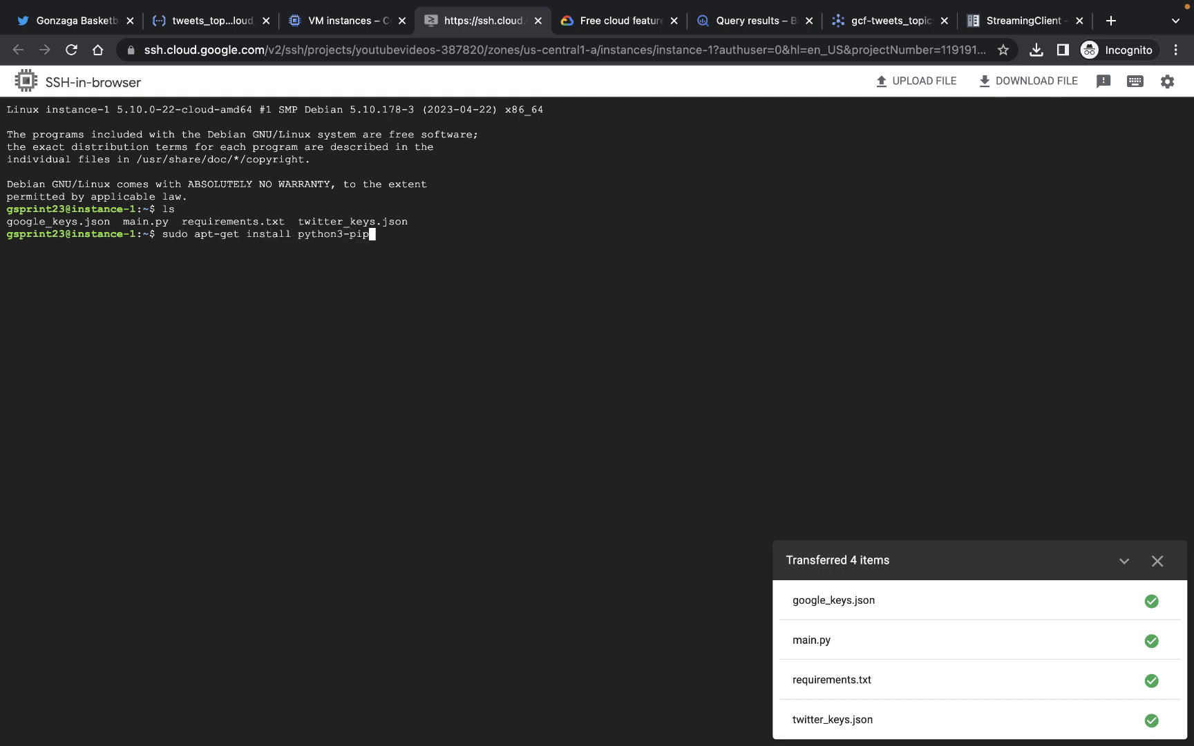
pyautogui.press('Return')
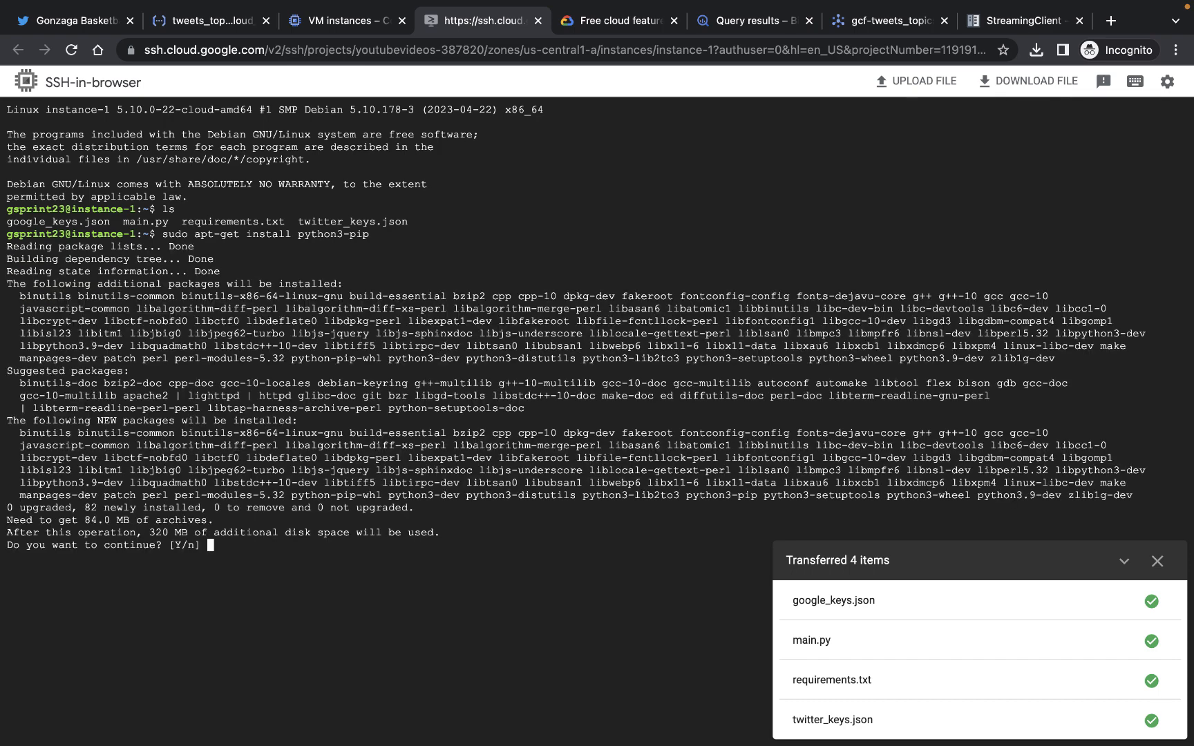
pyautogui.write('y')
pyautogui.press('Return')
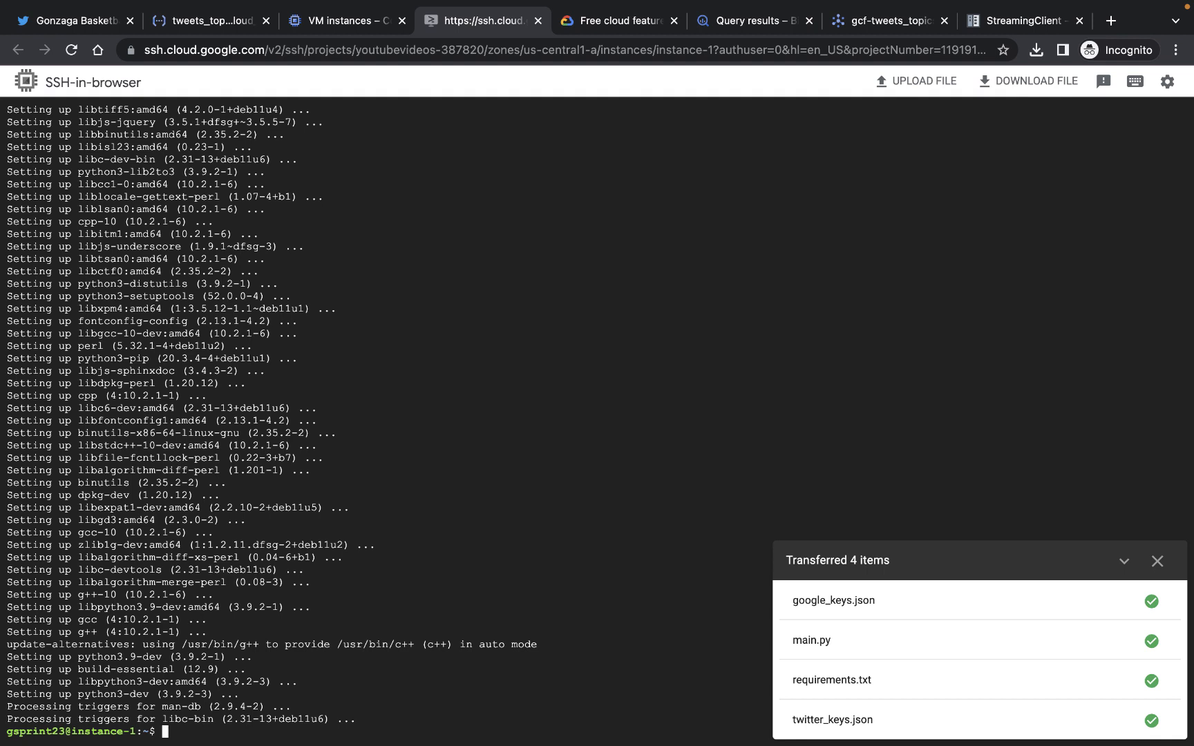
# Install the Python dependencies with pip3 install -r requirements.txt
pyautogui.write('ip3 install -r req')
pyautogui.press('Tab')
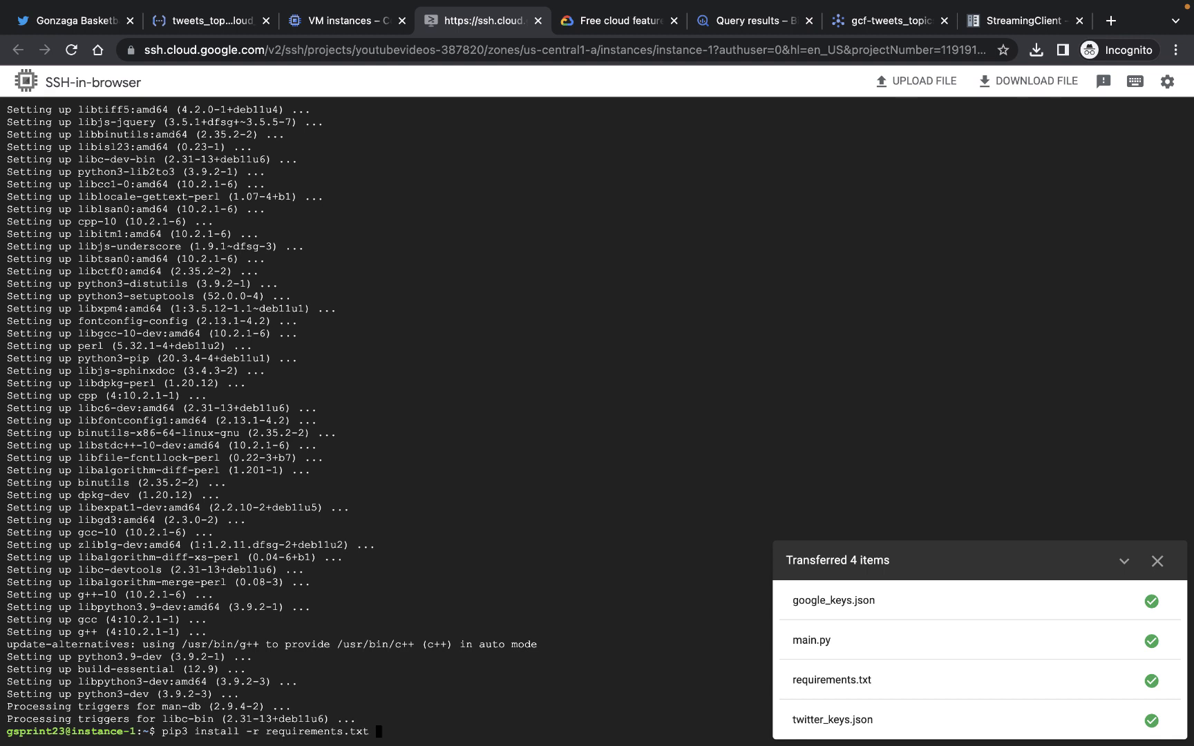
pyautogui.press('Return')
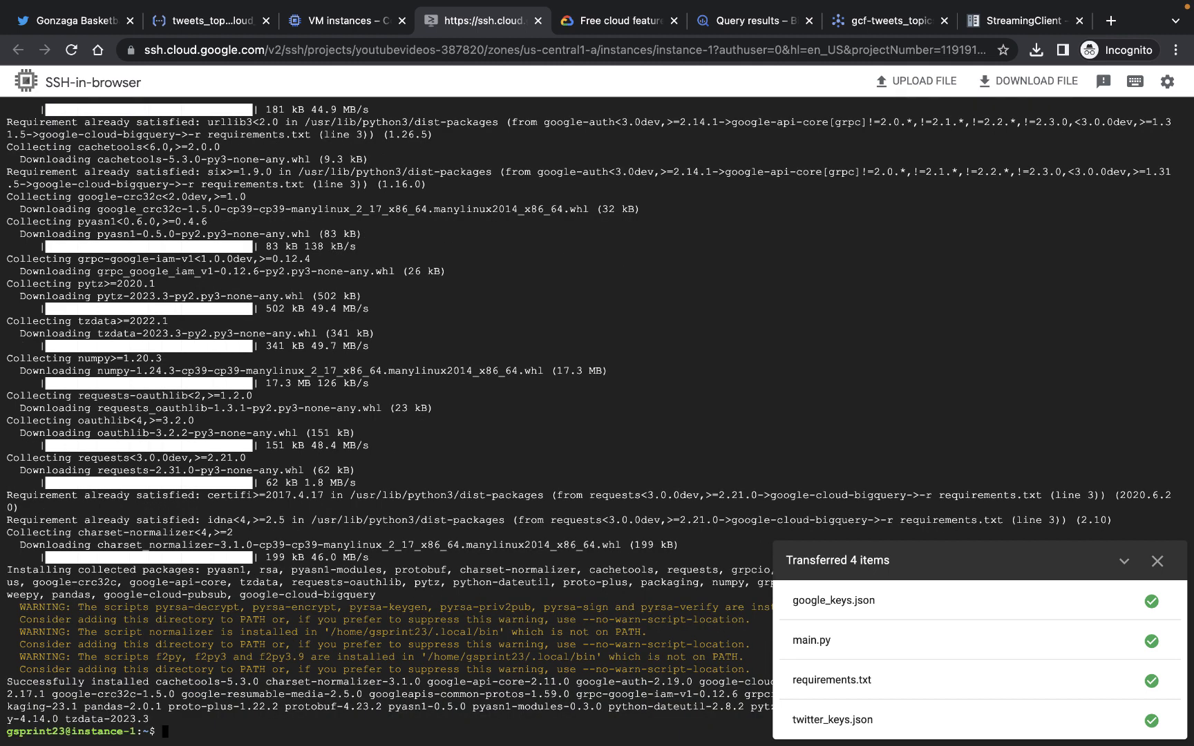
# Run main.py with python3 on the VM and highlight the printed publish result
pyautogui.write('python3 main.py')
pyautogui.press('Return')
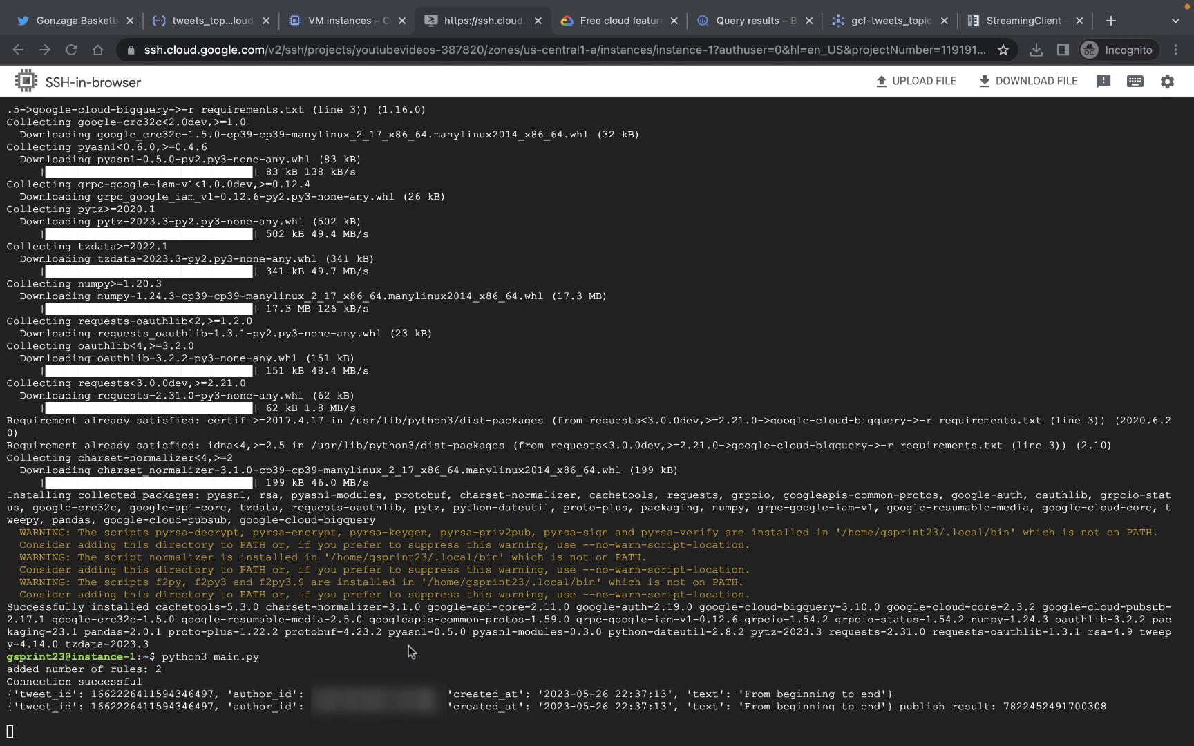
pyautogui.click(410, 648)
pyautogui.moveTo(926, 706); pyautogui.dragTo(1095, 702)
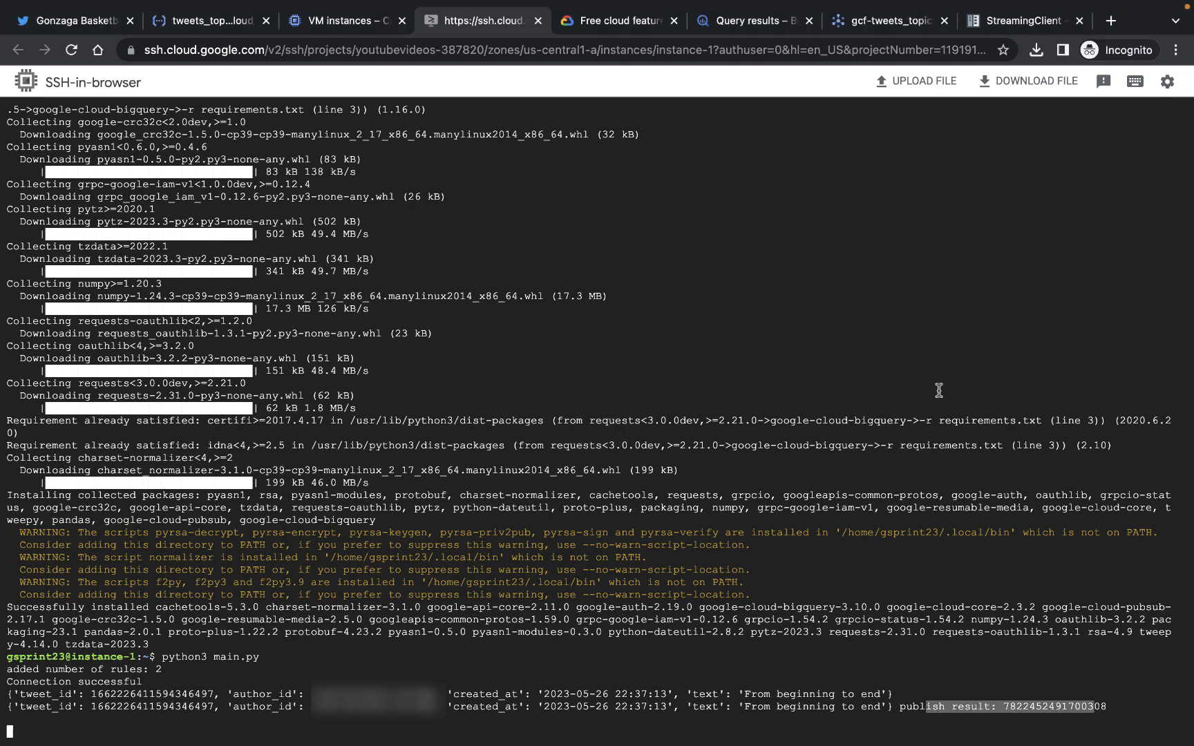